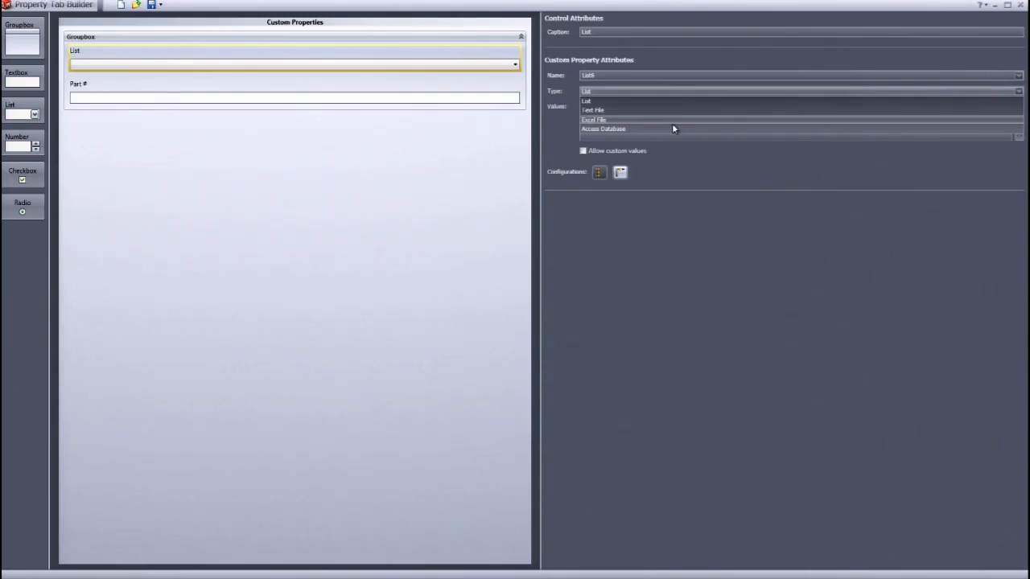
- Open Microsoft Excel 2010 and place its window beside Property Tab Builder
left_click(223, 193)
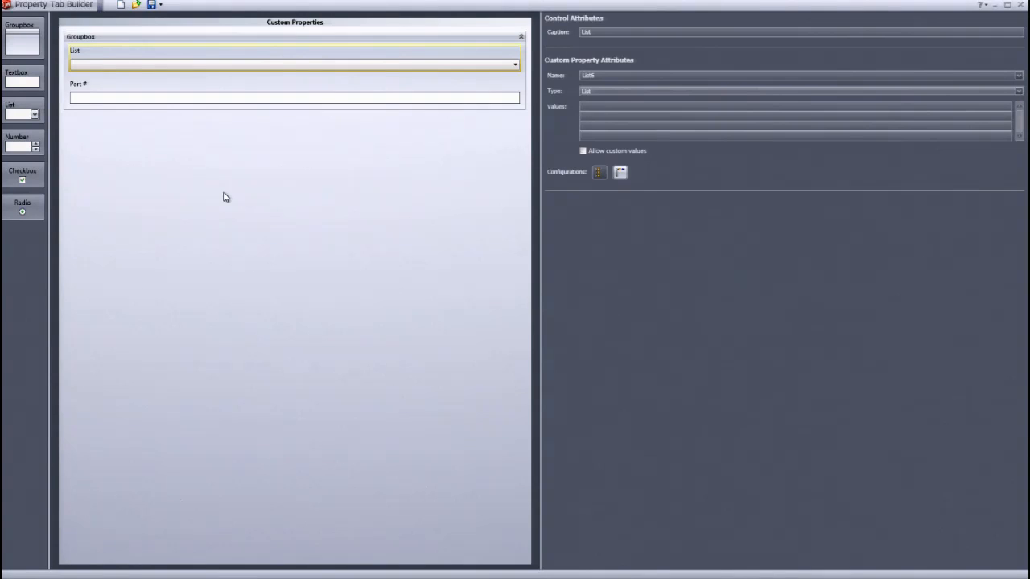
double_click(291, 8)
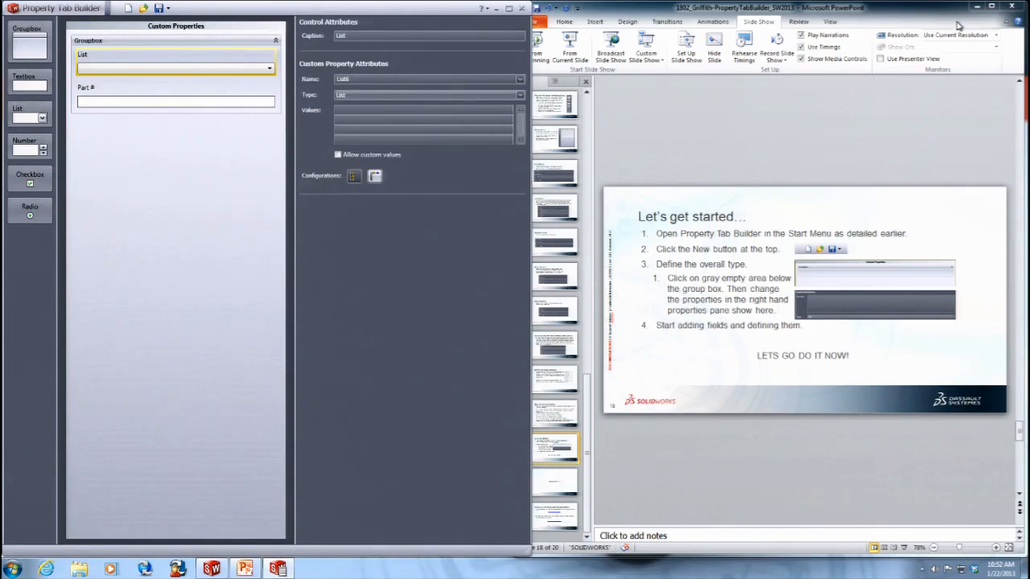
left_click(976, 6)
left_click(12, 569)
left_click(34, 525)
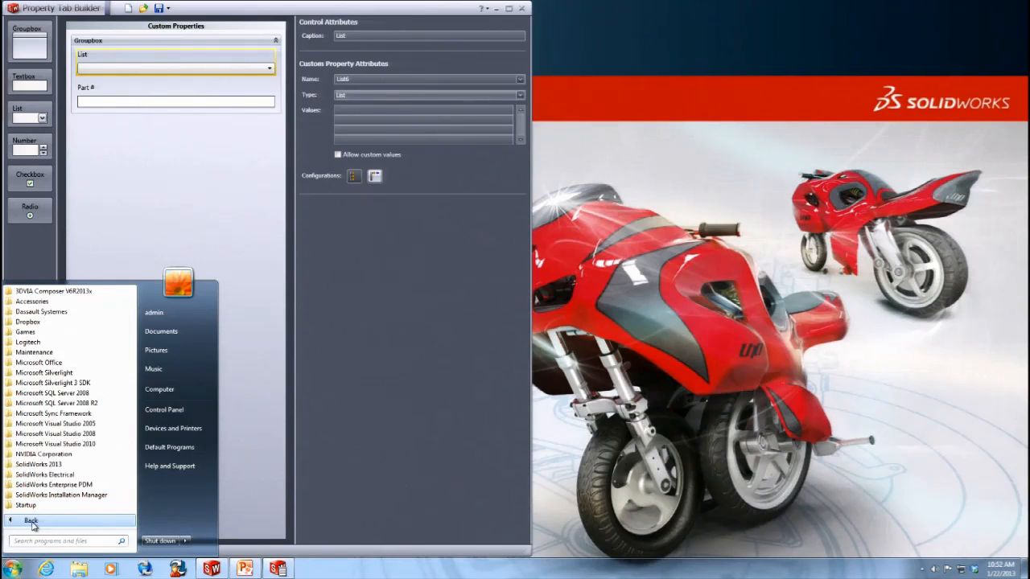
left_click(83, 364)
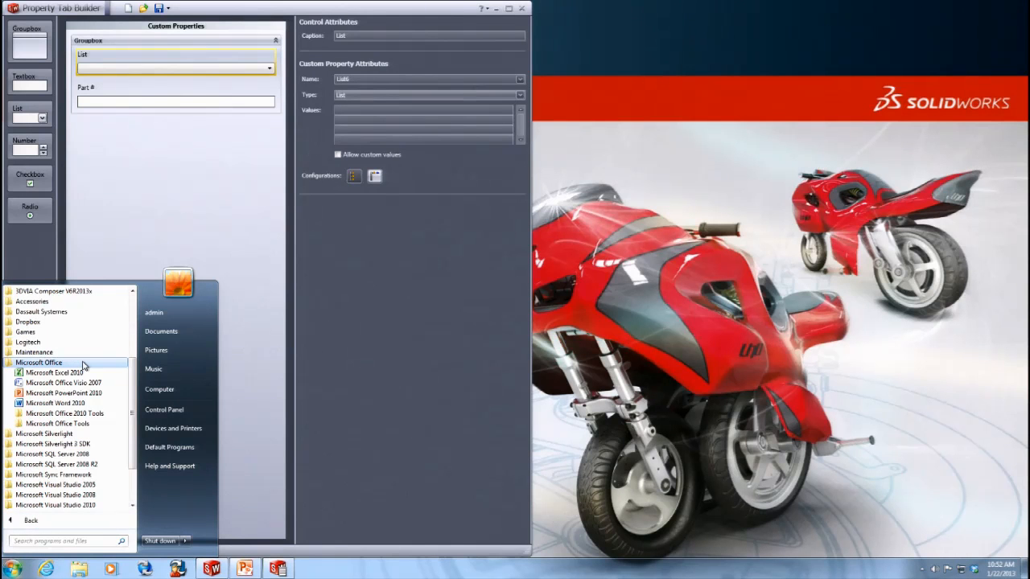
left_click(84, 375)
double_click(489, 8)
left_click_drag(397, 75, 874, 46)
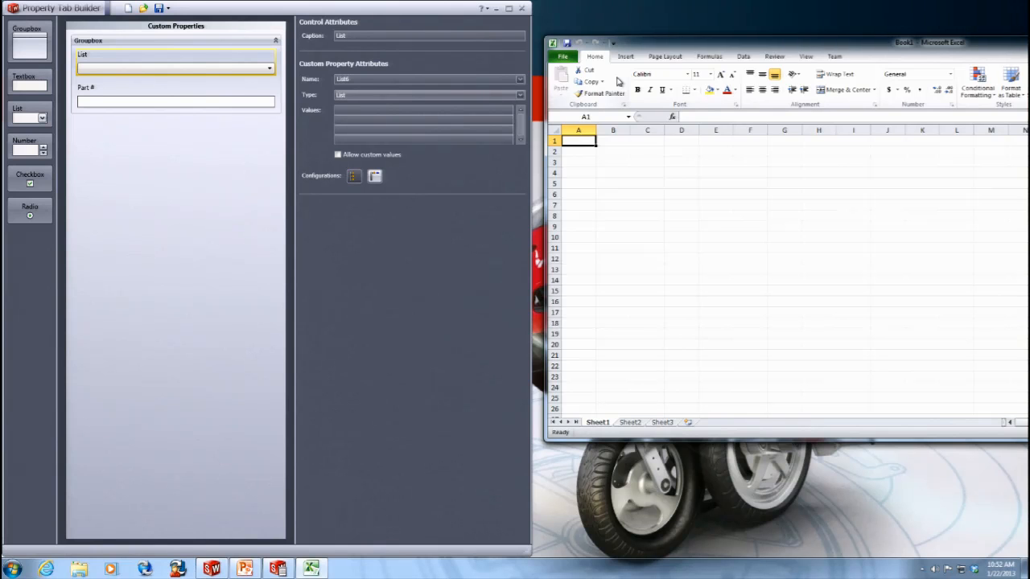
- Enter an engineer's name followed by Eng 1, Eng 2 and Eng 3 down column A of the new sheet
type("J> Griff")
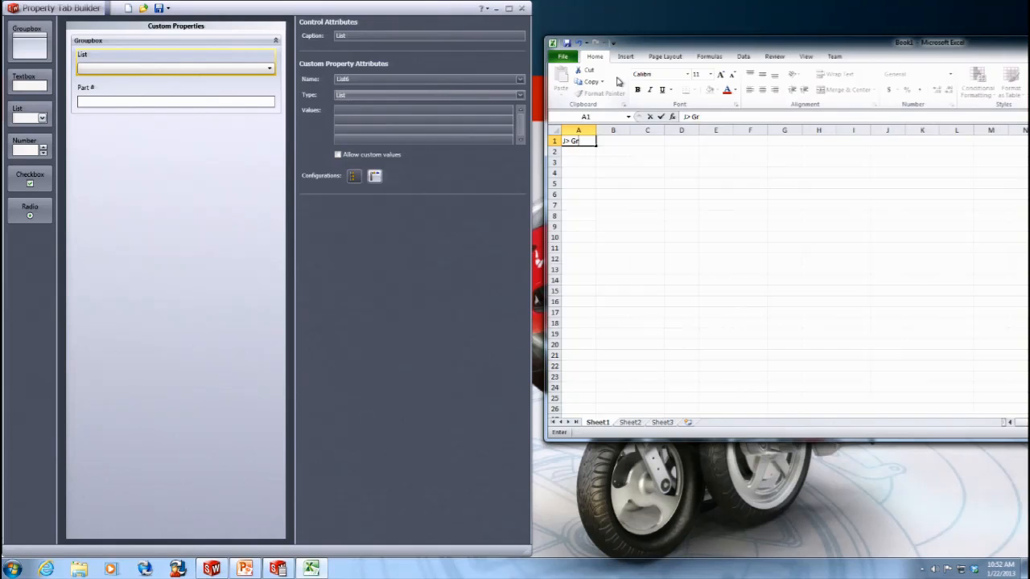
key("BackSpace")
key("BackSpace")
key("BackSpace")
key("BackSpace")
key("BackSpace")
key("BackSpace")
key("BackSpace")
type(". Griffith")
key("Return")
type("Eng 1")
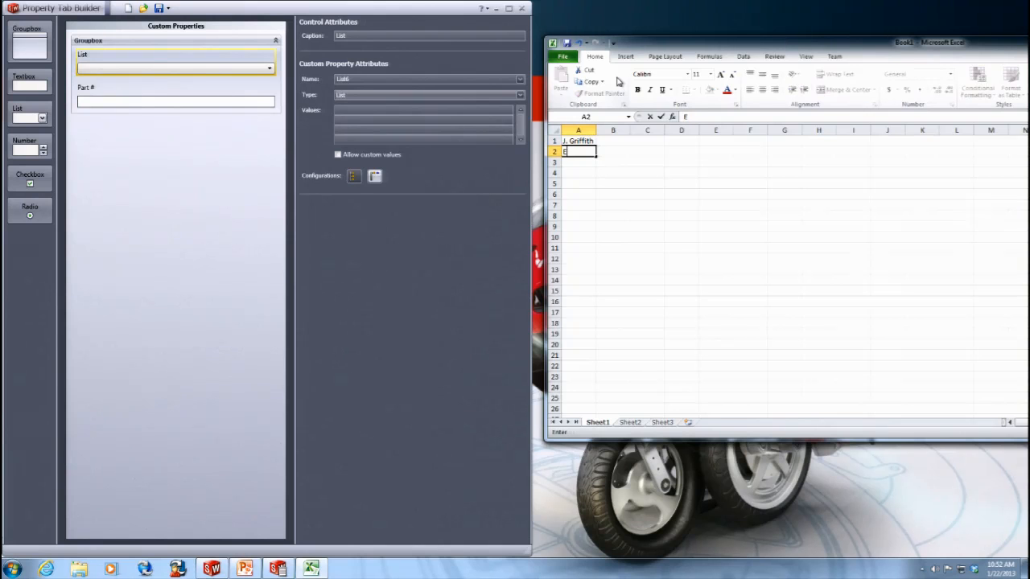
key("Return")
type("Eng 2")
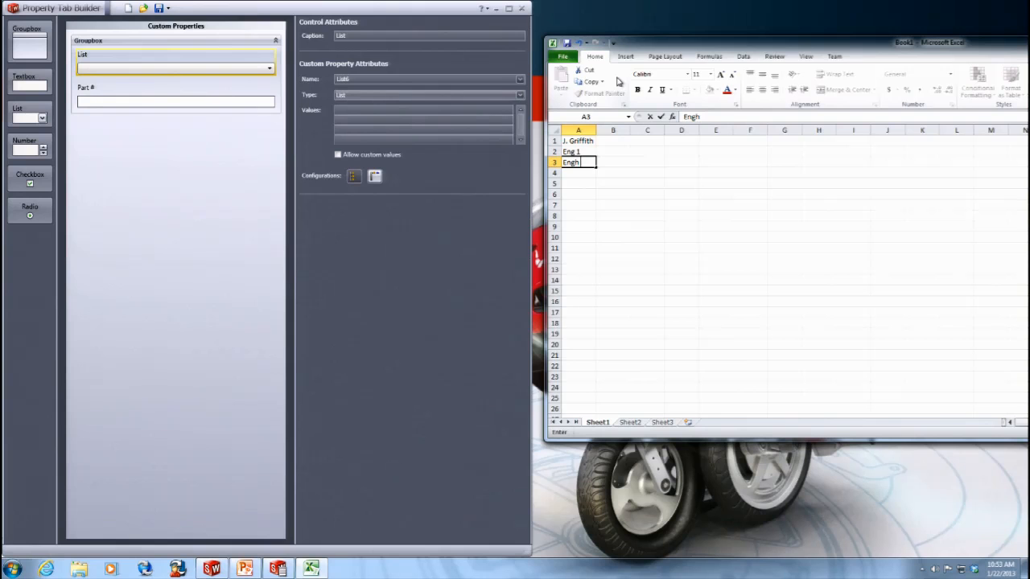
key("Return")
type("Eng 3")
key("Return")
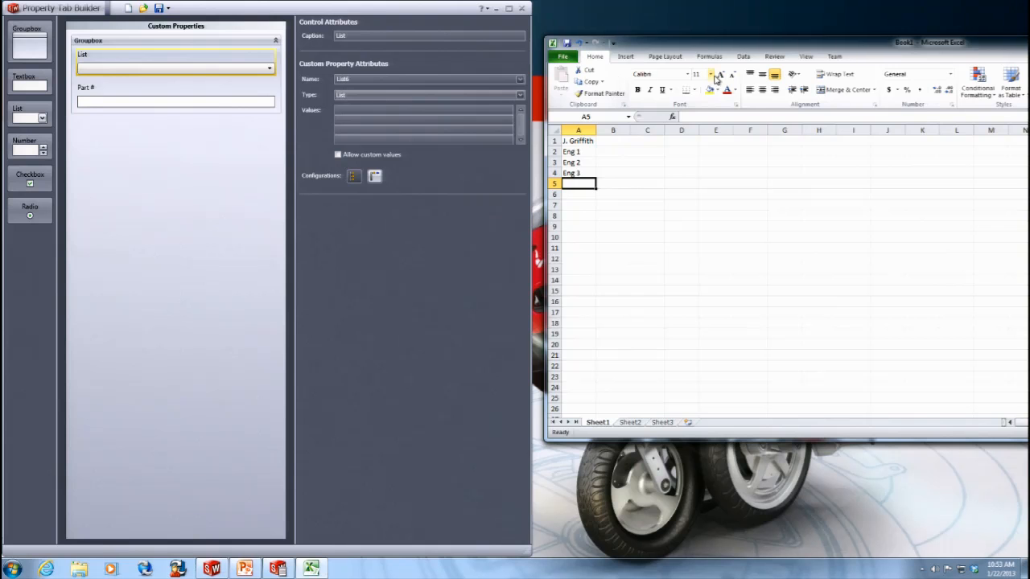
- Save the workbook as Engineers on the Desktop and minimize Excel
left_click(567, 44)
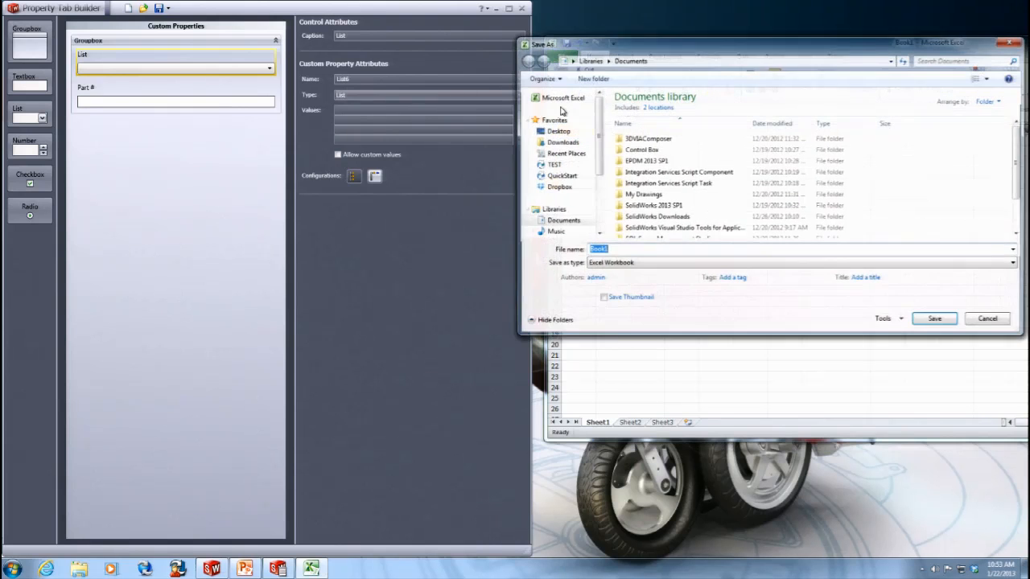
left_click(555, 132)
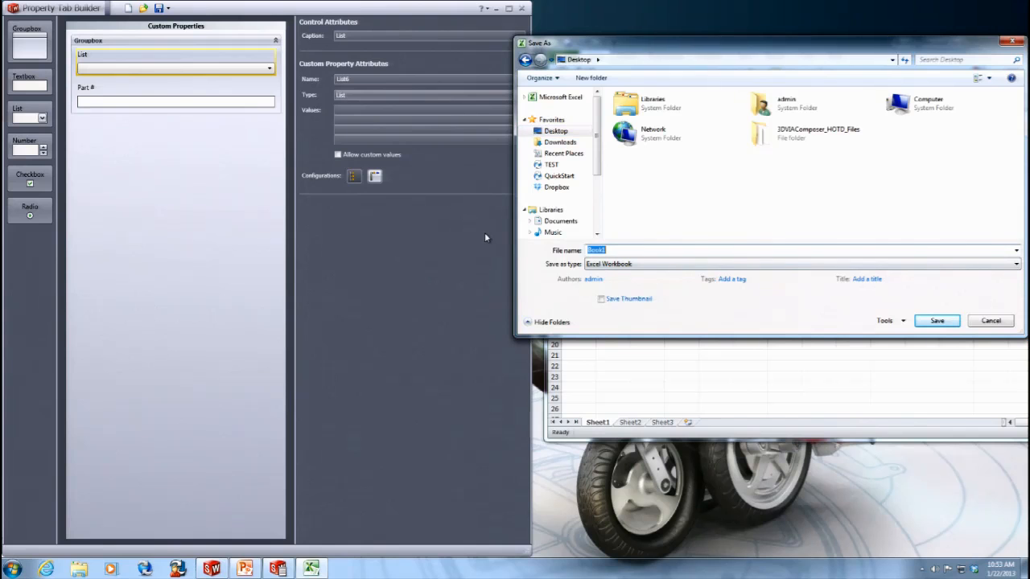
key("BackSpace")
type("Engineers")
left_click(927, 321)
left_click_drag(1022, 47, 674, 46)
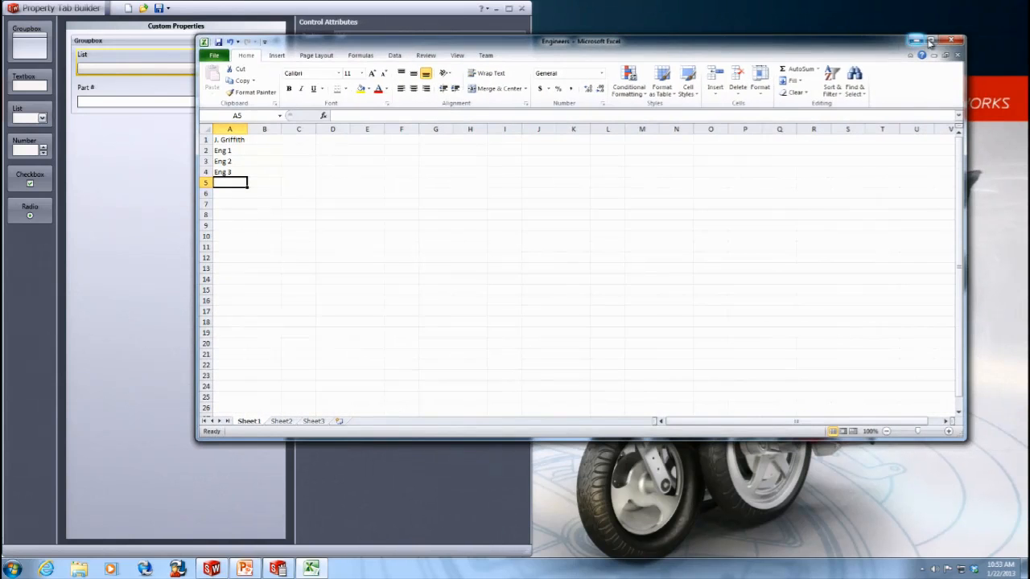
left_click(943, 39)
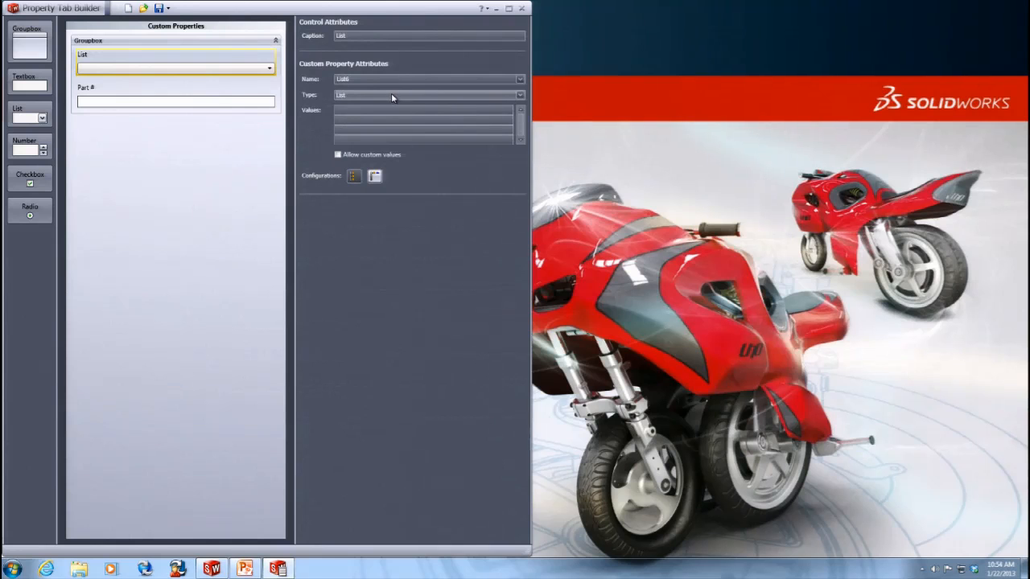
- Set the list's Type to Excel File and choose Engineers.xlsx on the Desktop as its path
left_click(388, 95)
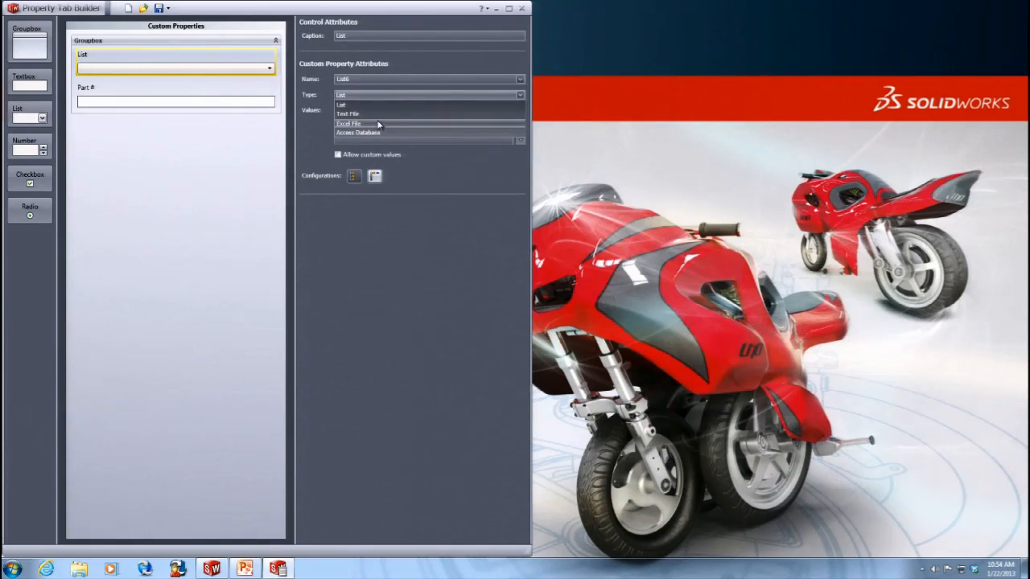
left_click(376, 122)
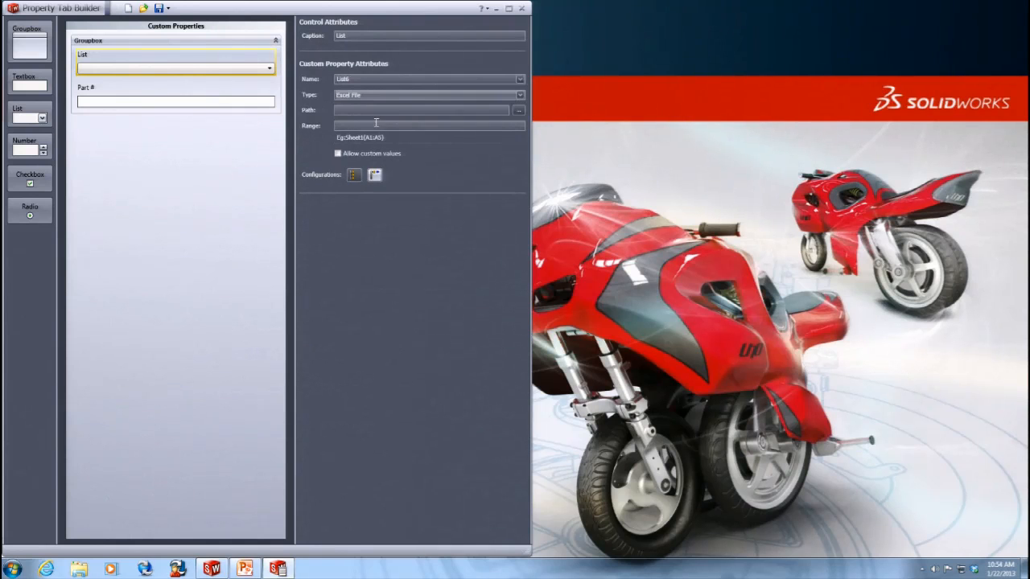
left_click(519, 111)
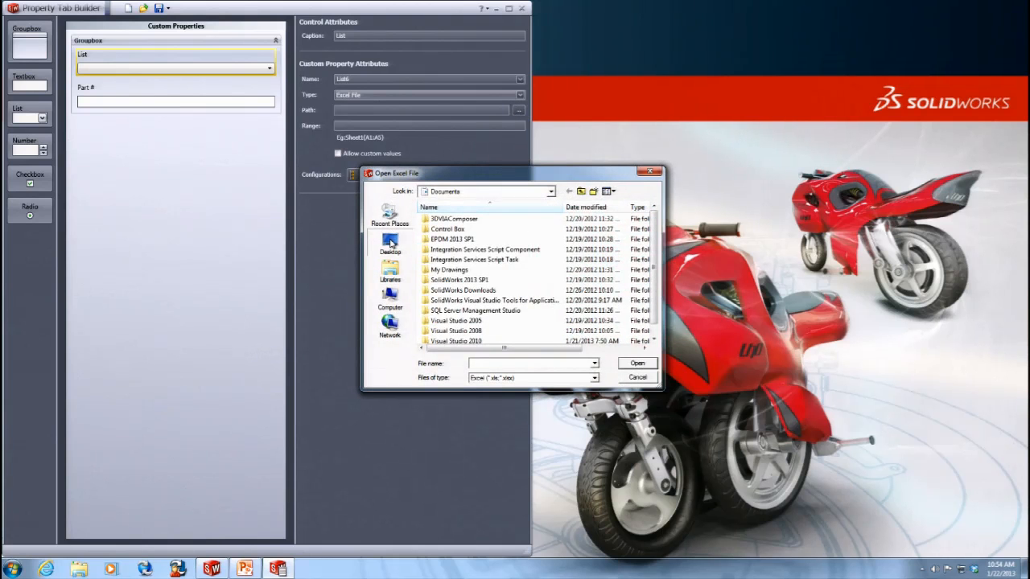
left_click(389, 243)
double_click(596, 272)
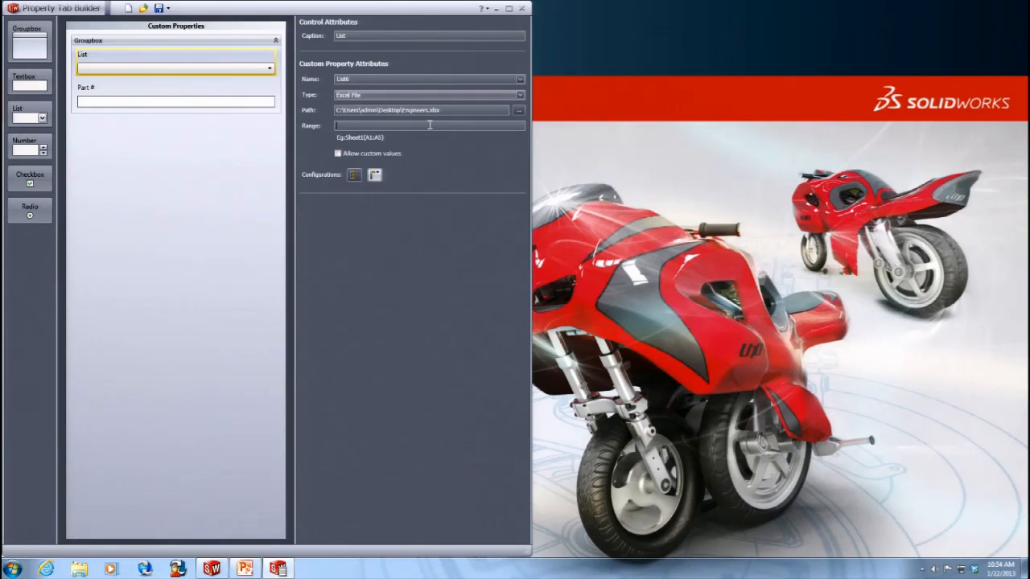
- Try the range A1:A4 with Show on Custom Tab, then clear the range
type("A1:A4")
left_click(353, 177)
left_click(597, 323)
left_click_drag(397, 127, 284, 128)
key("BackSpace")
left_click(353, 177)
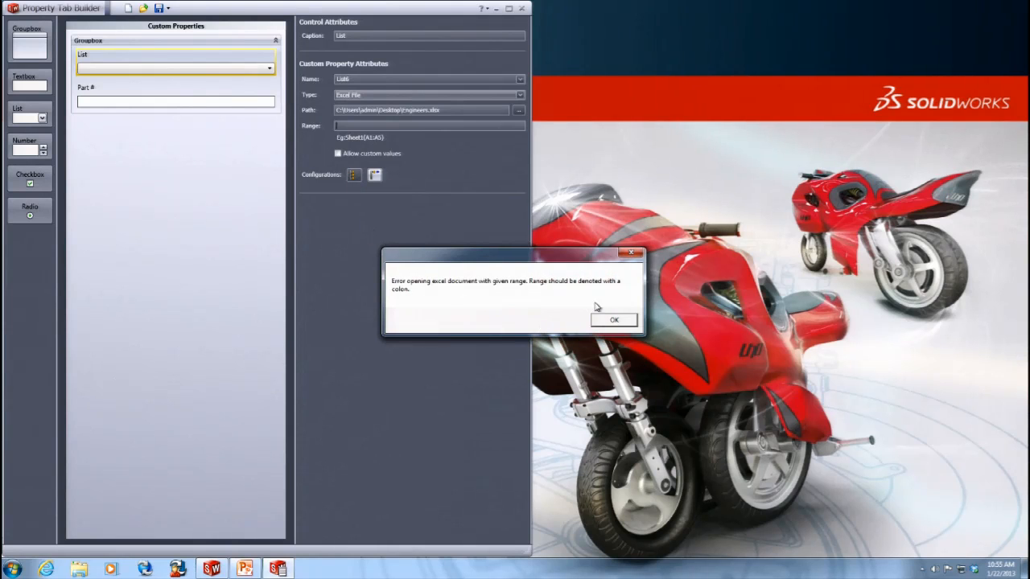
left_click(611, 322)
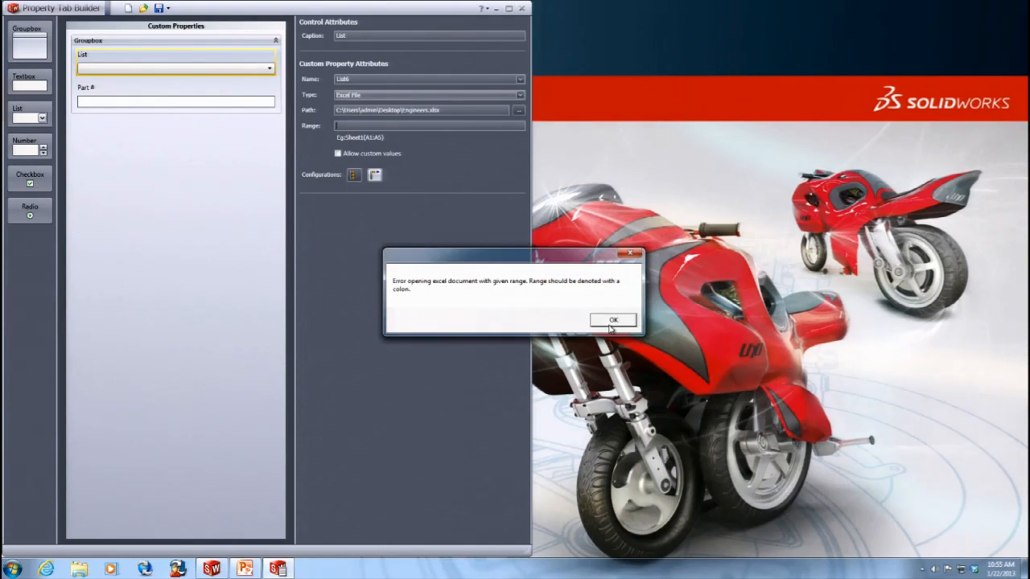
- Enter the range A1:A5 and try Show on Custom Tab
left_click(365, 126)
type("A1")
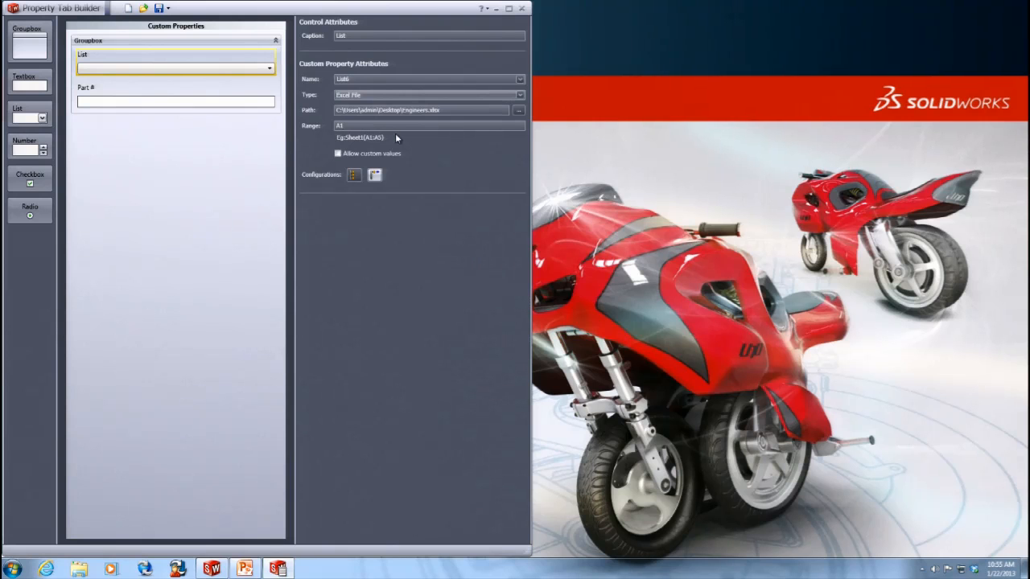
type(":A5")
left_click(354, 176)
left_click(614, 321)
- Set the range to Sheet1(A1:A5) and try Show on Custom Tab again
double_click(373, 10)
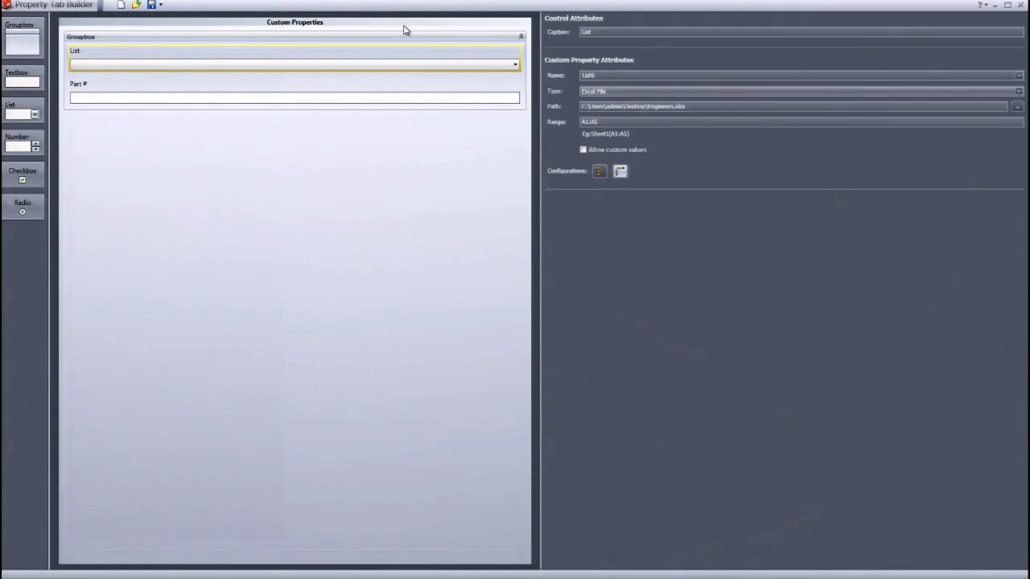
left_click_drag(607, 122, 568, 122)
type("Sheet1(A1:A5)")
left_click(603, 173)
left_click(614, 322)
- Open Engineers.xlsx from the desktop, change cell A1 to Eng0, and close Excel
key("super+d")
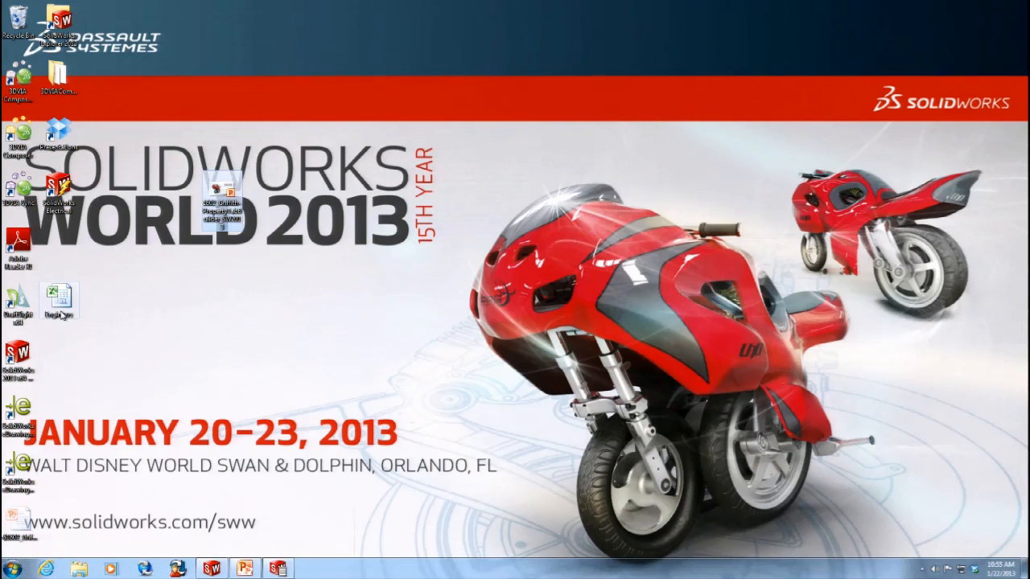
double_click(60, 306)
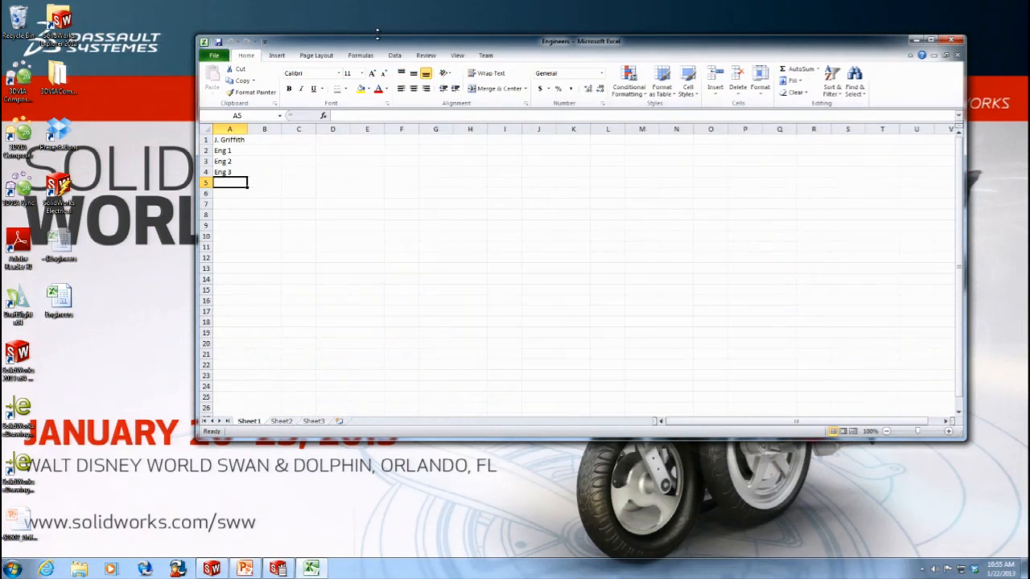
double_click(378, 42)
left_click(33, 103)
double_click(33, 103)
left_click_drag(43, 104, 4, 104)
type("Eng0")
key("Return")
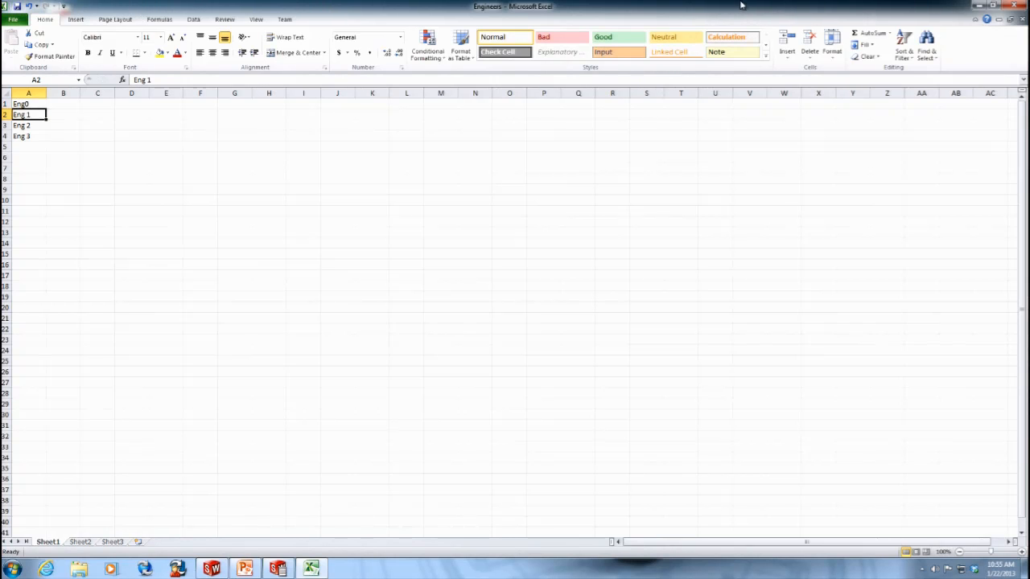
left_click(1006, 6)
- Reselect Engineers.xlsx as the list's path and try Show on Custom Tab
left_click(277, 569)
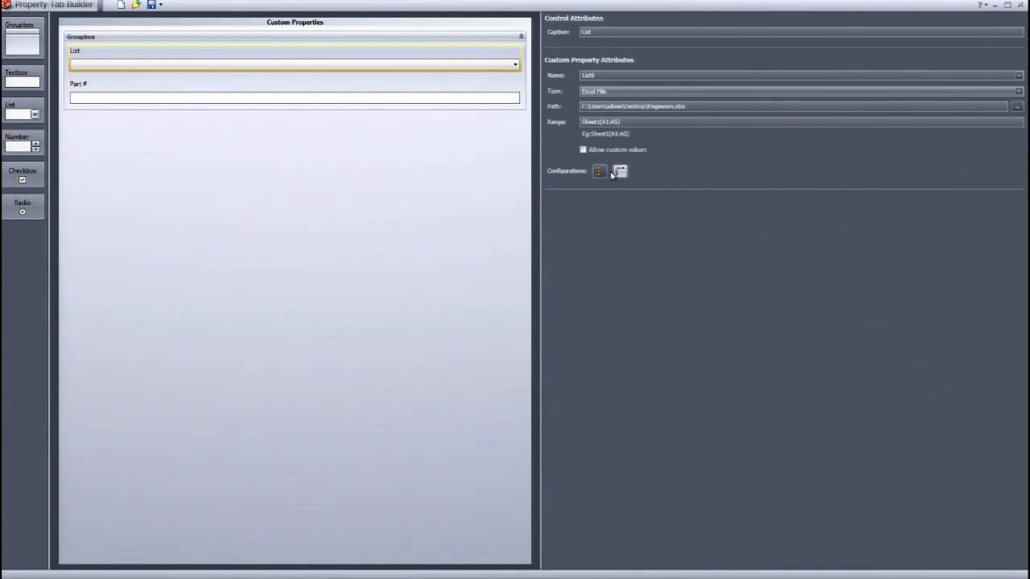
left_click(625, 320)
left_click(302, 73)
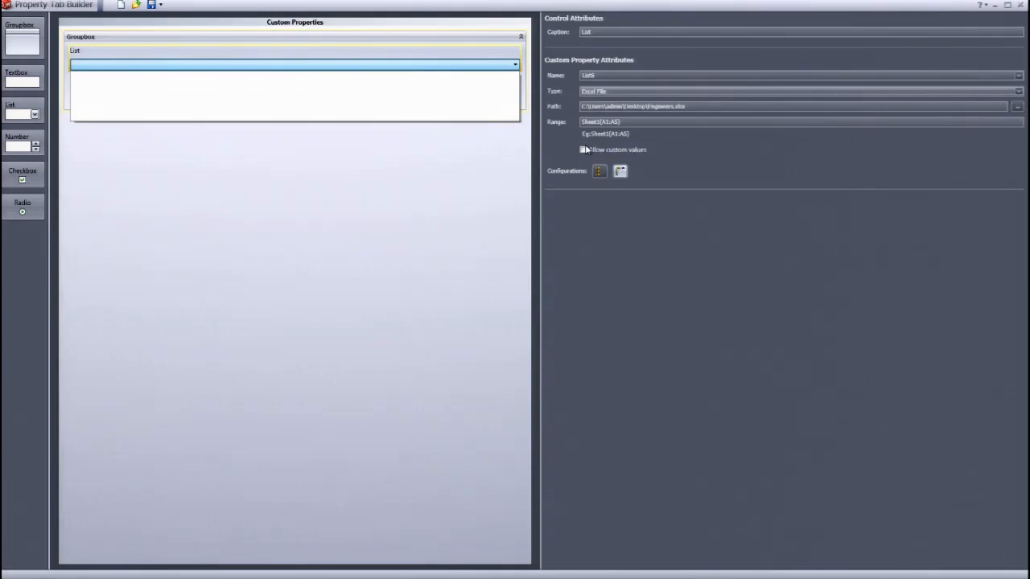
left_click(633, 117)
left_click(1017, 106)
double_click(607, 272)
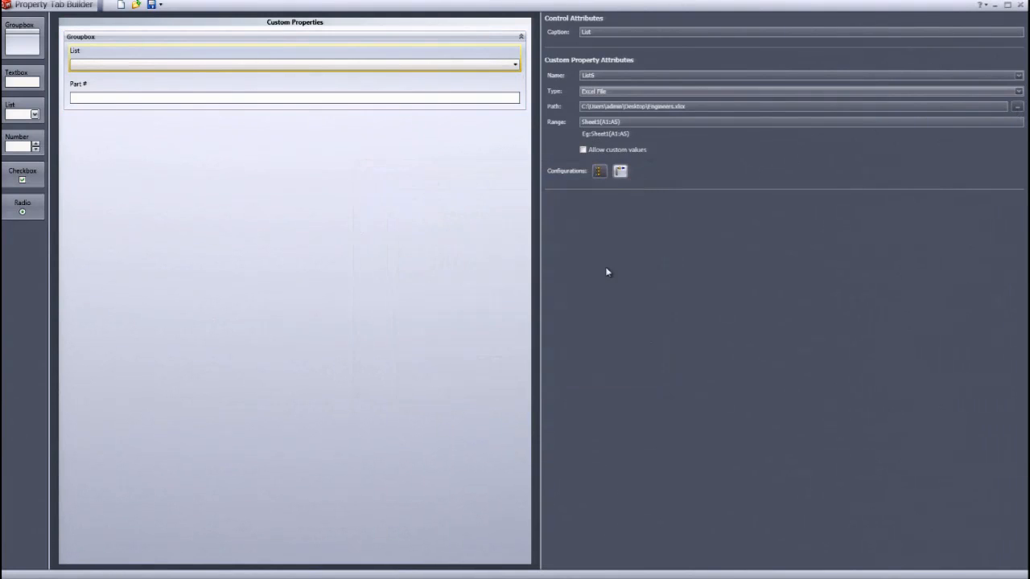
left_click(640, 143)
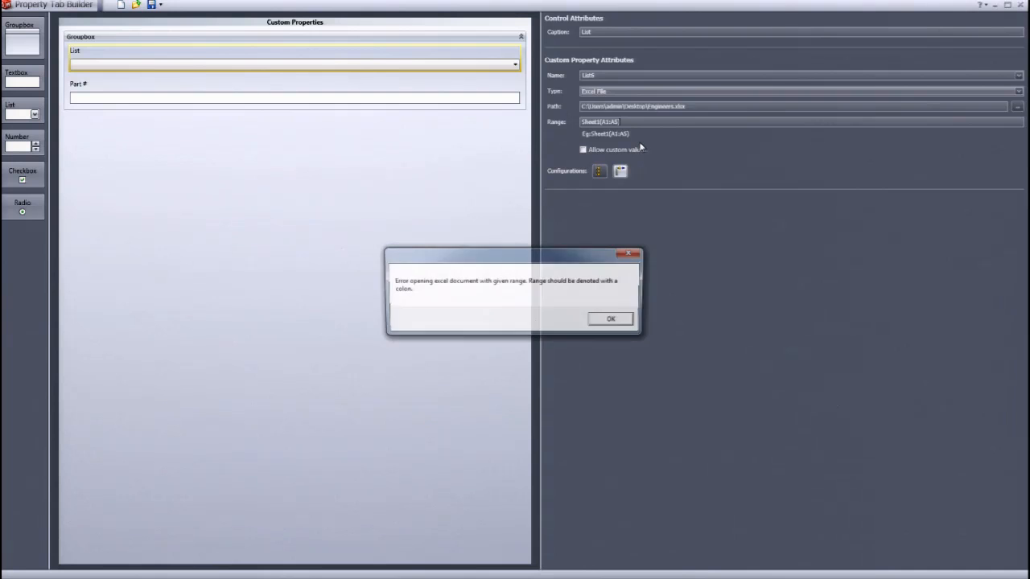
left_click(620, 322)
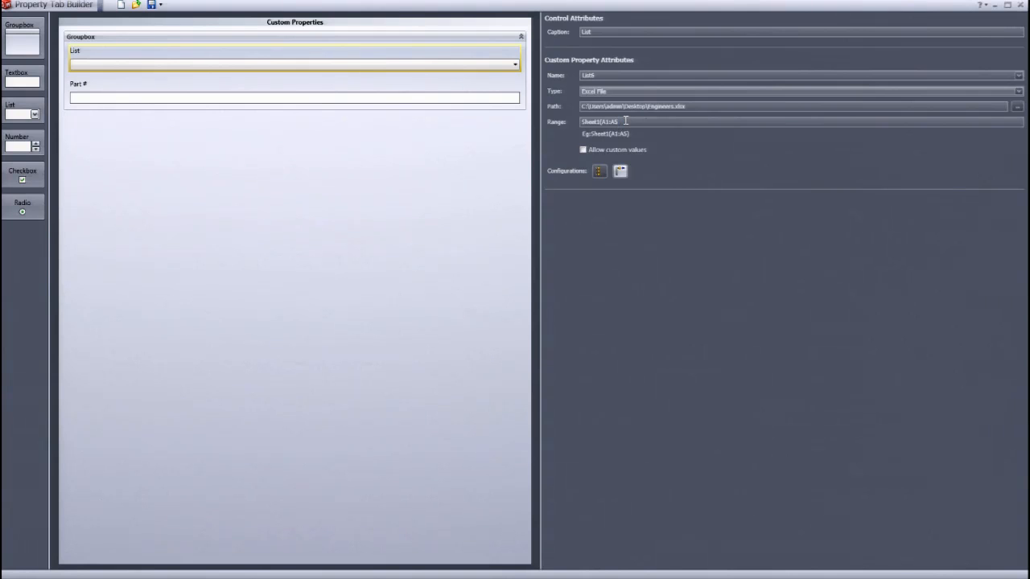
- Add the closing parenthesis to the range and try Show on Custom Tab again
type(")")
left_click(653, 140)
left_click(612, 321)
- Move the List below the Part # textbox and add a second Groupbox beneath the first
left_click(101, 184)
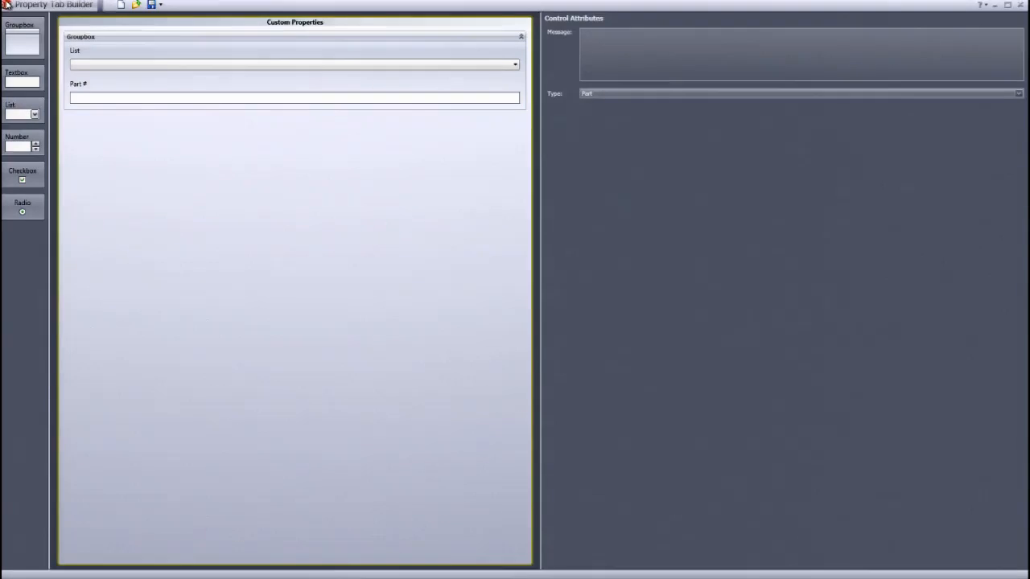
left_click_drag(92, 63, 98, 107)
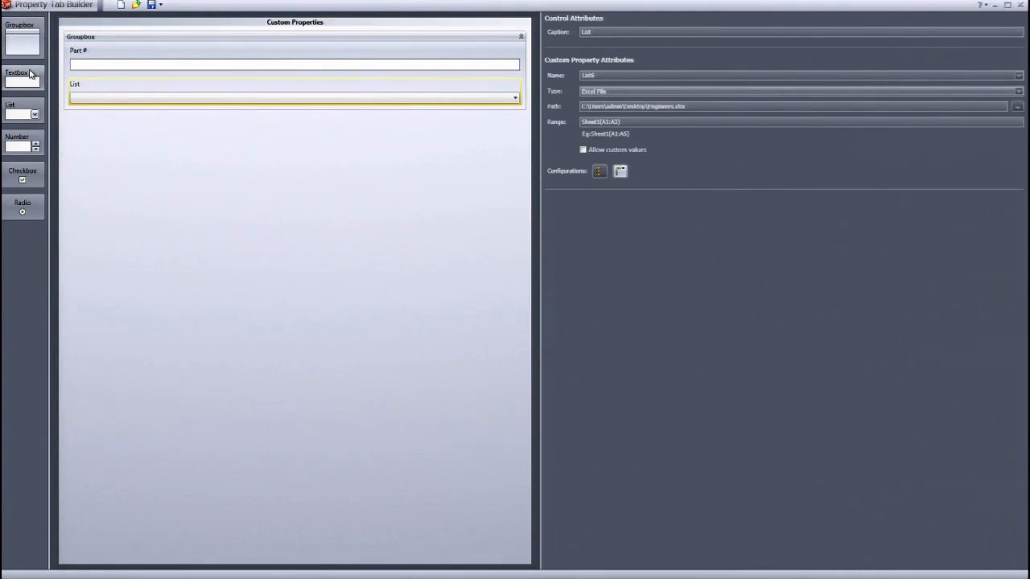
left_click_drag(23, 41, 110, 138)
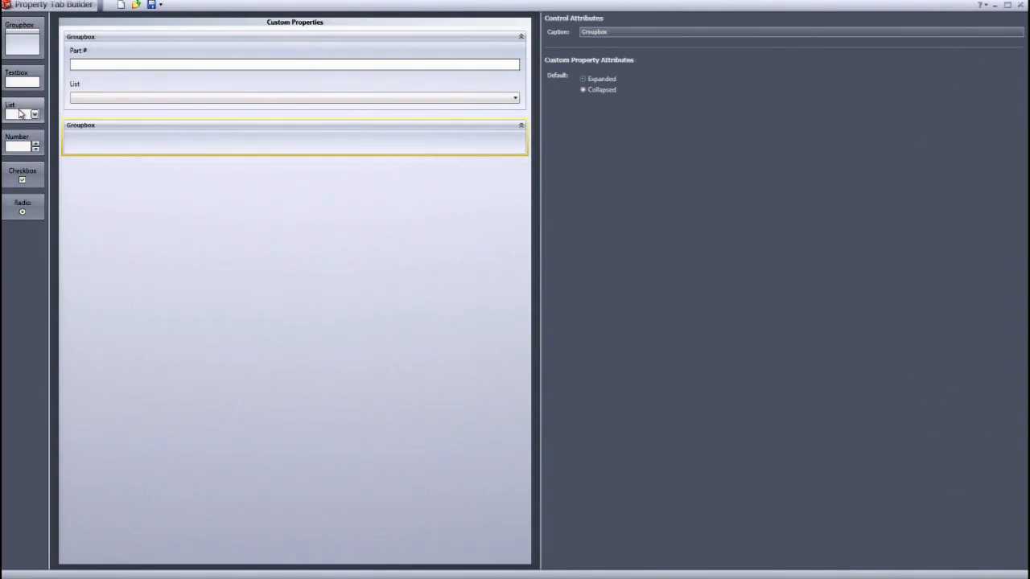
- Add a textbox to the second groupbox and caption it "Approved By"
left_click_drag(23, 79, 100, 150)
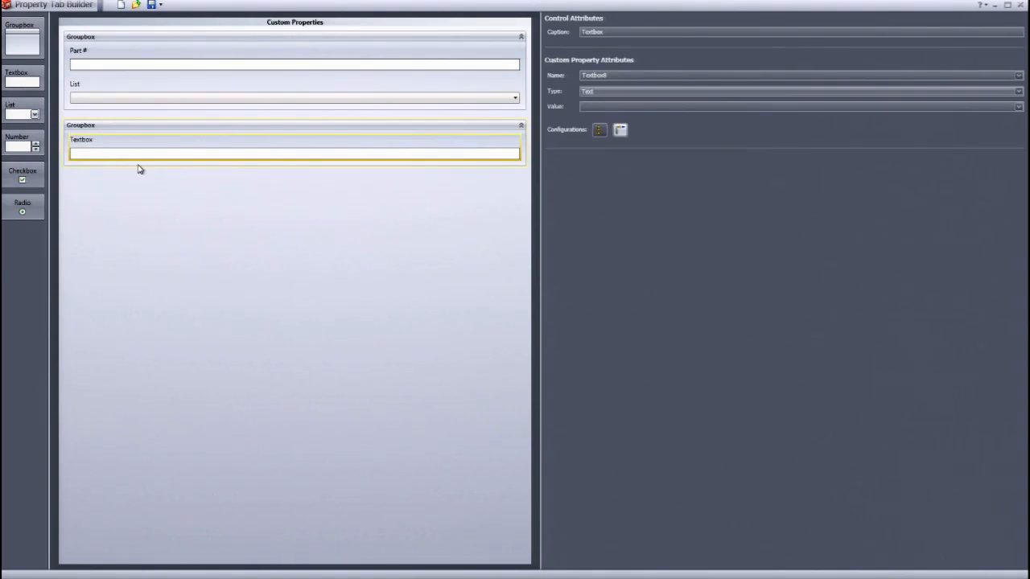
left_click_drag(618, 31, 551, 37)
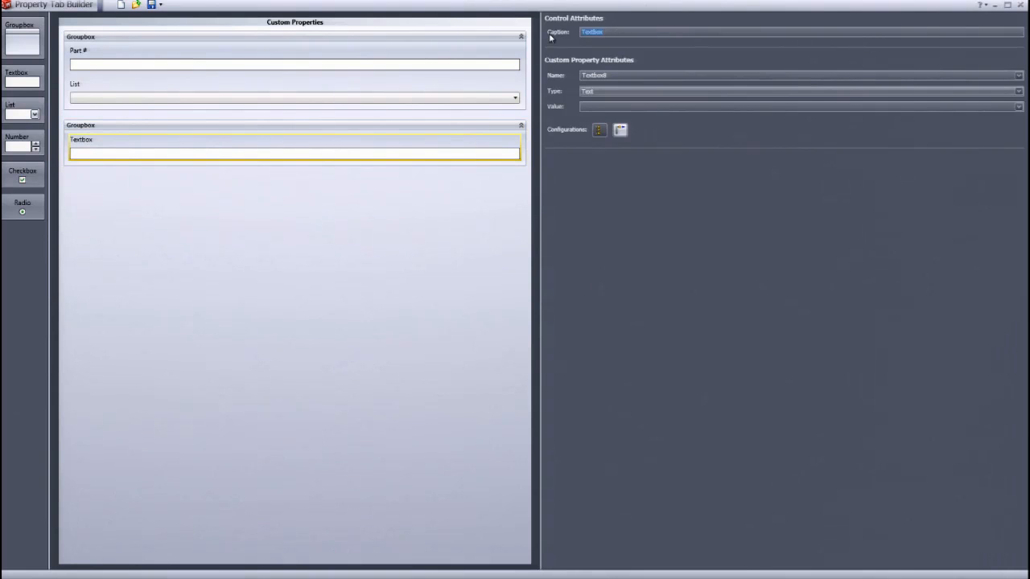
key("BackSpace")
type("Approved By")
- Add a list below the Approved By textbox and enter an engineer's name as its value
left_click_drag(40, 113, 90, 161)
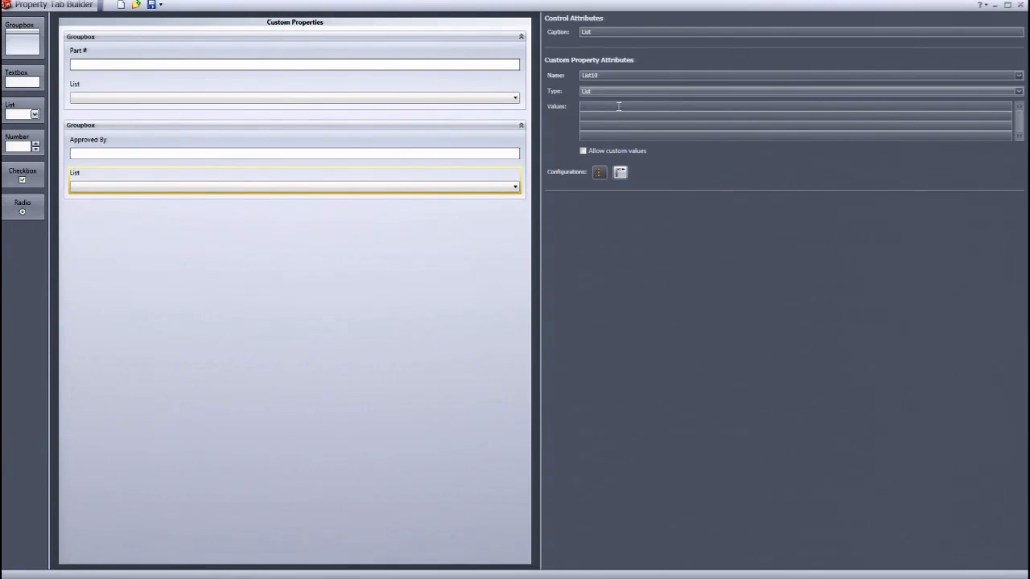
type("J. Griffith")
key("Return")
left_click(273, 281)
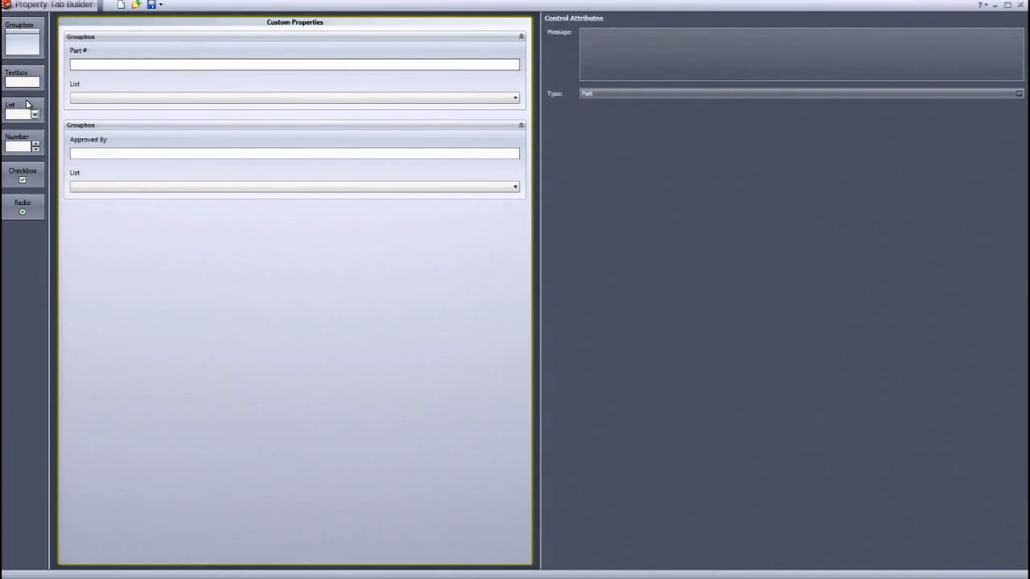
- Add a checkbox and a radio button to the first groupbox, labelling the radio options Purchased and Manufactured
left_click_drag(25, 167, 92, 120)
left_click_drag(27, 203, 84, 127)
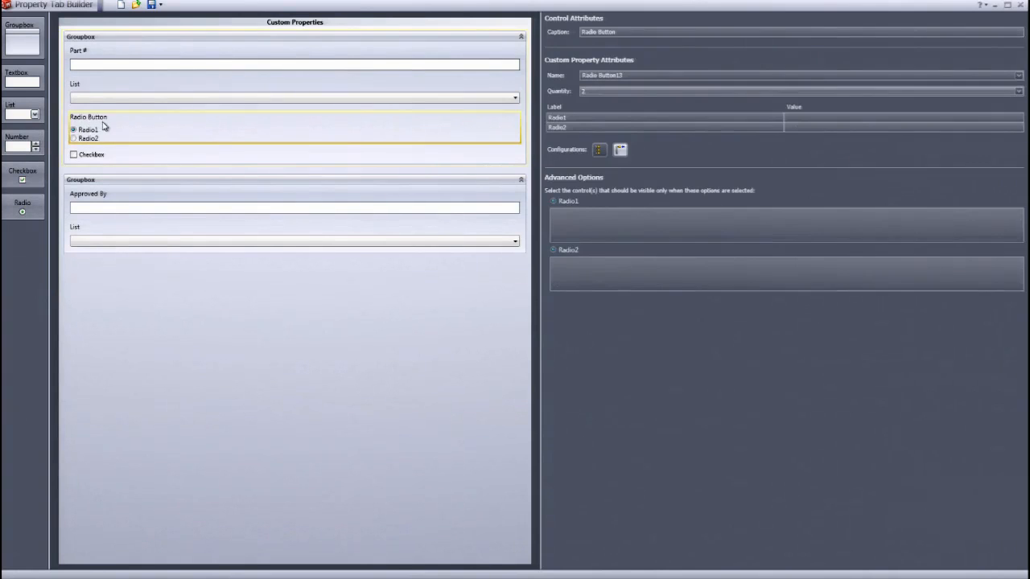
left_click(821, 119)
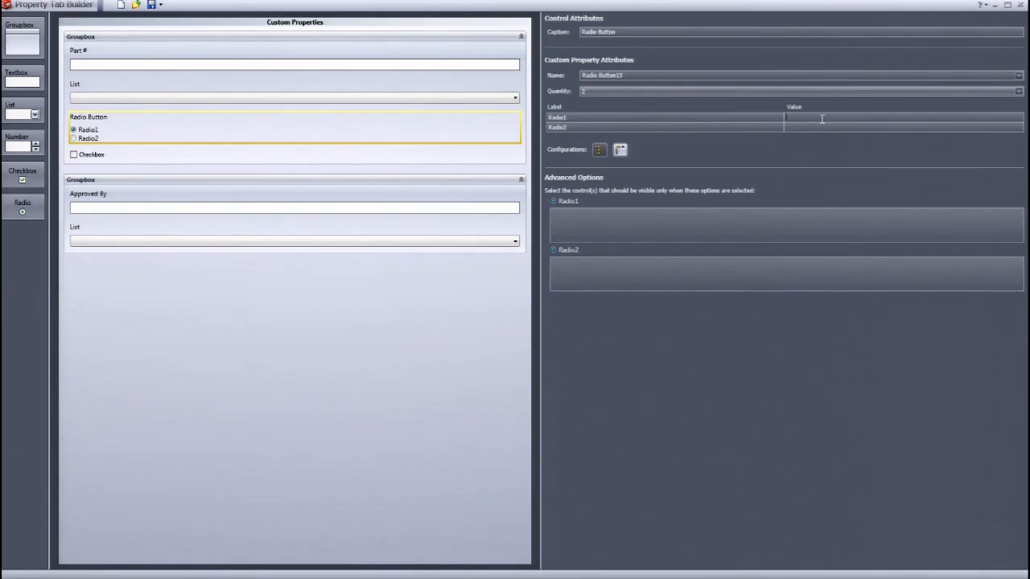
left_click_drag(573, 116, 465, 104)
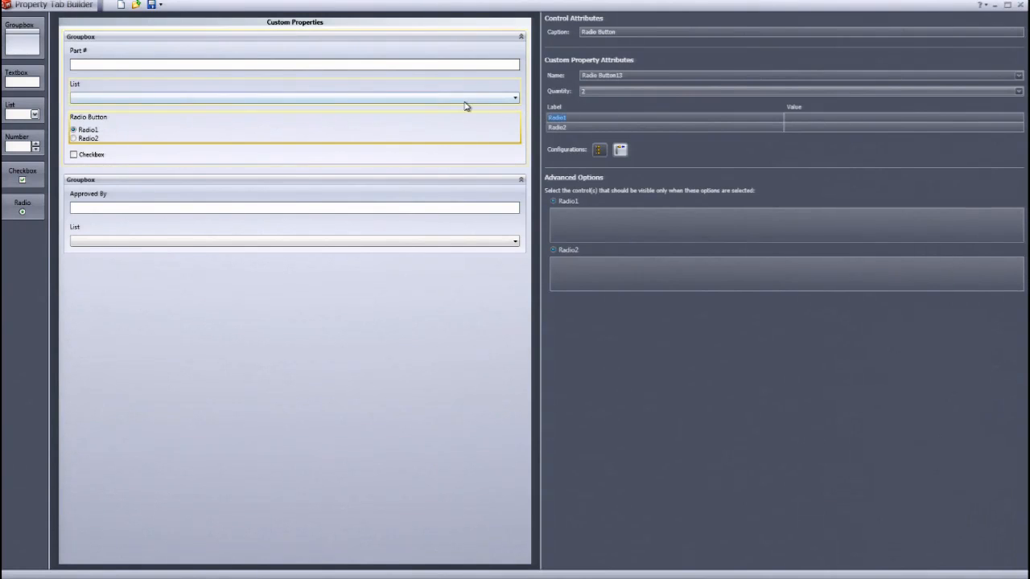
type("PurchaseMA")
key("BackSpace")
key("Delete")
key("Delete")
key("Delete")
key("Delete")
key("Delete")
key("Delete")
type("an")
type("ufc")
type("ctured")
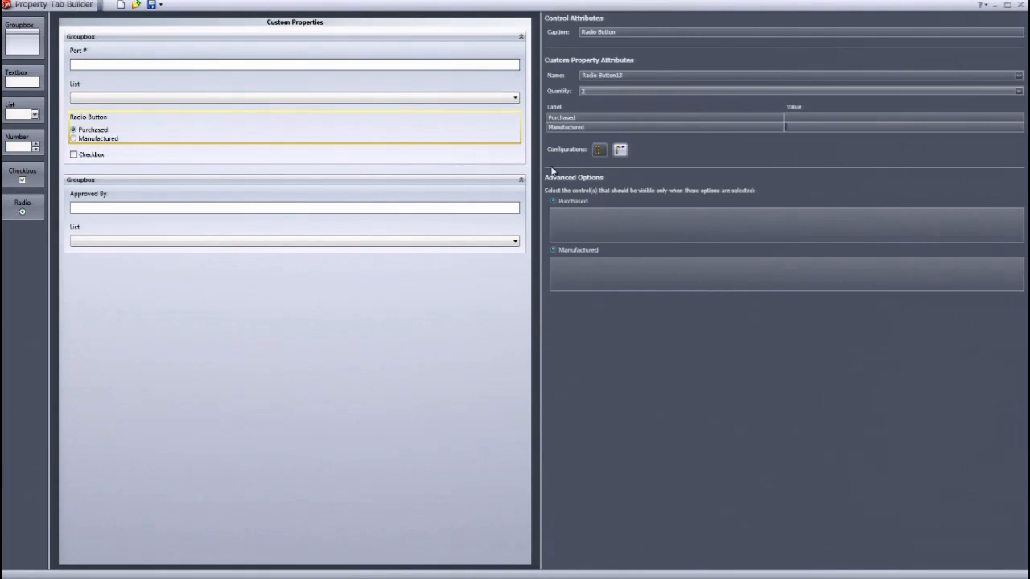
- Set the second groupbox to show only when the Purchased radio option is selected
left_click(577, 221)
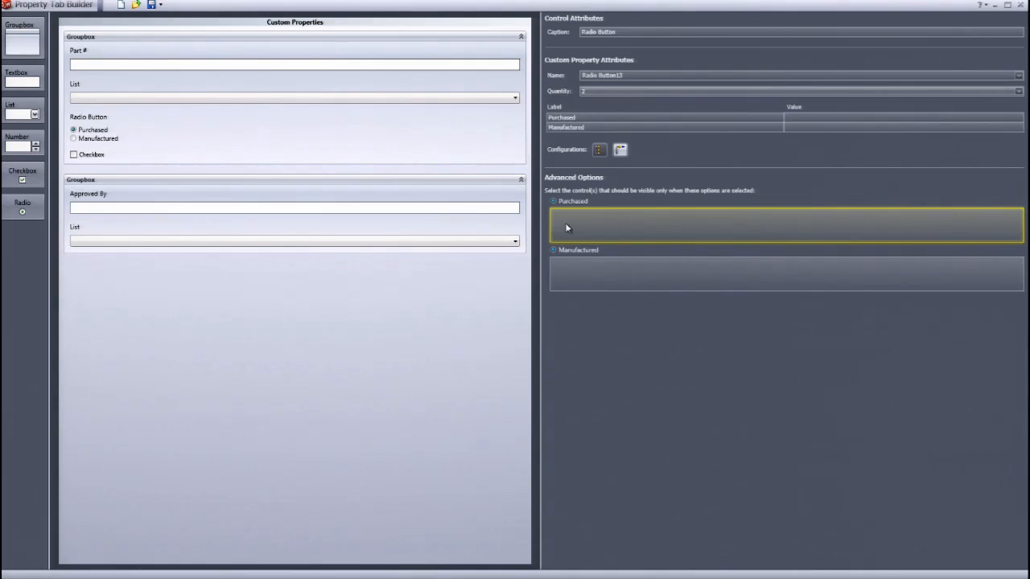
left_click(417, 186)
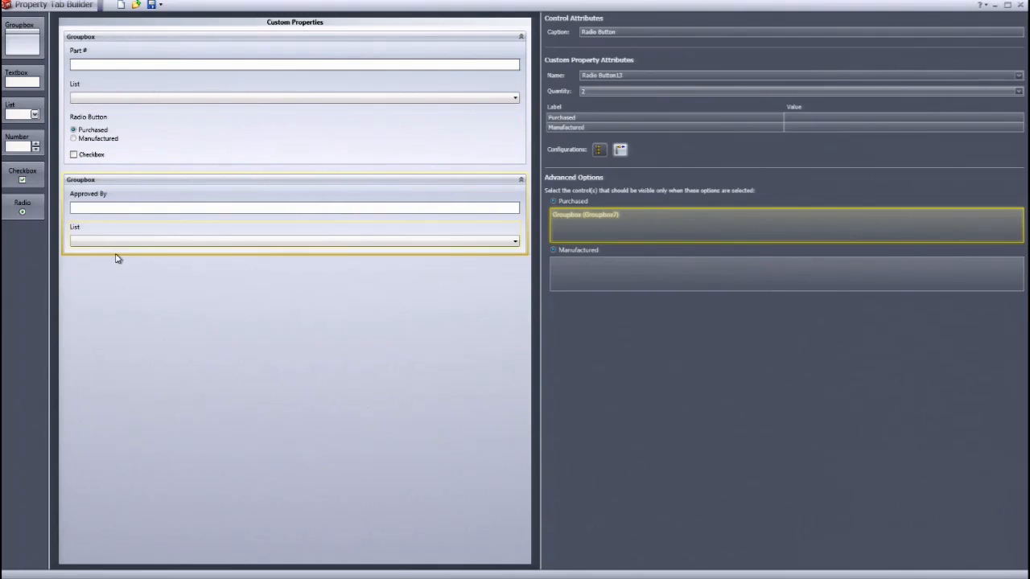
- Add a third groupbox containing a textbox and a list, and start entering Test1 as a list value
left_click_drag(22, 41, 104, 276)
left_click(112, 289)
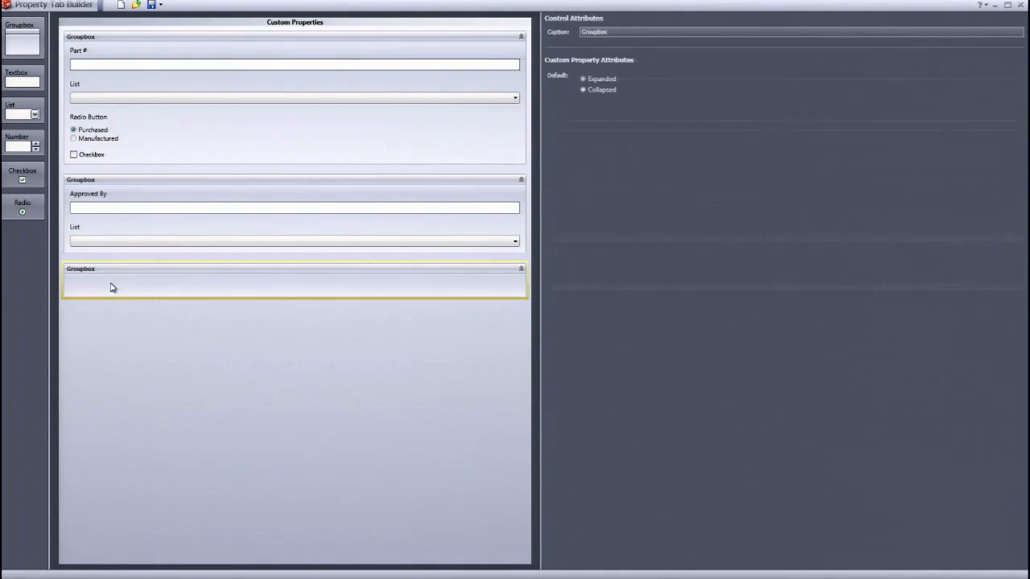
left_click_drag(32, 92, 104, 304)
left_click(103, 301)
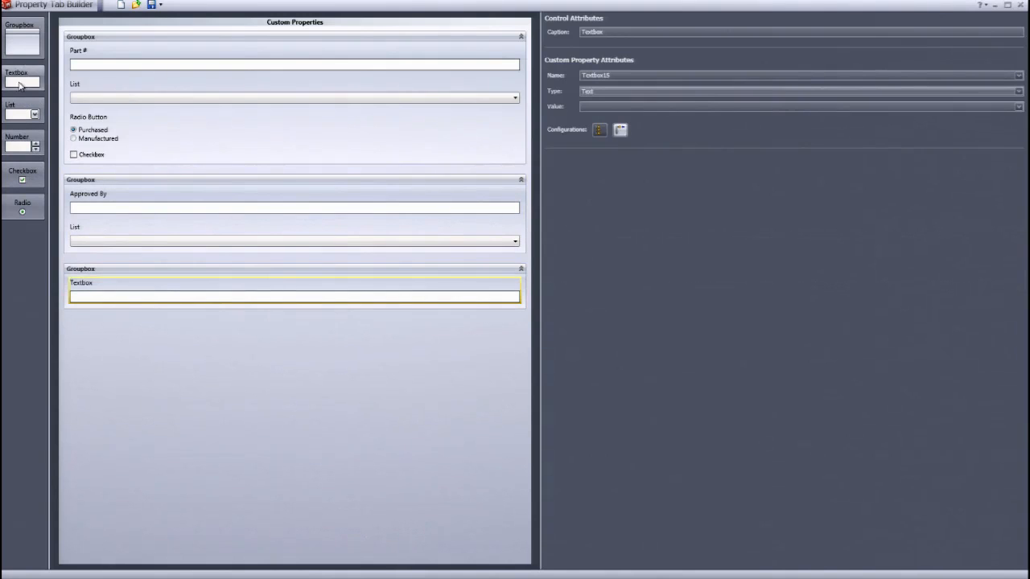
left_click_drag(22, 113, 90, 315)
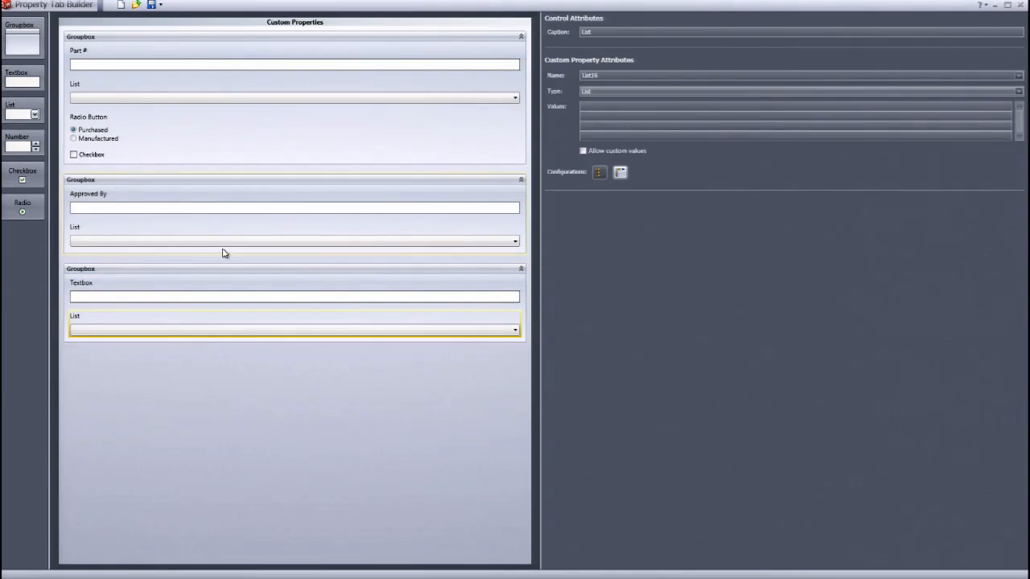
left_click(583, 106)
type("Test1 ")
type("Test2")
- Set the third groupbox to show only when the Manufactured radio option is selected
left_click(172, 131)
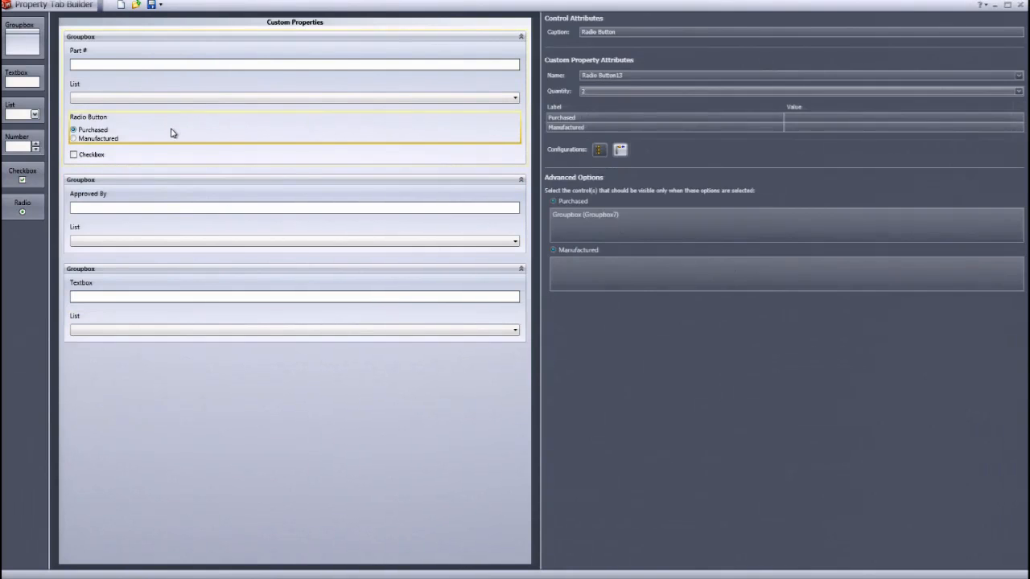
left_click(621, 278)
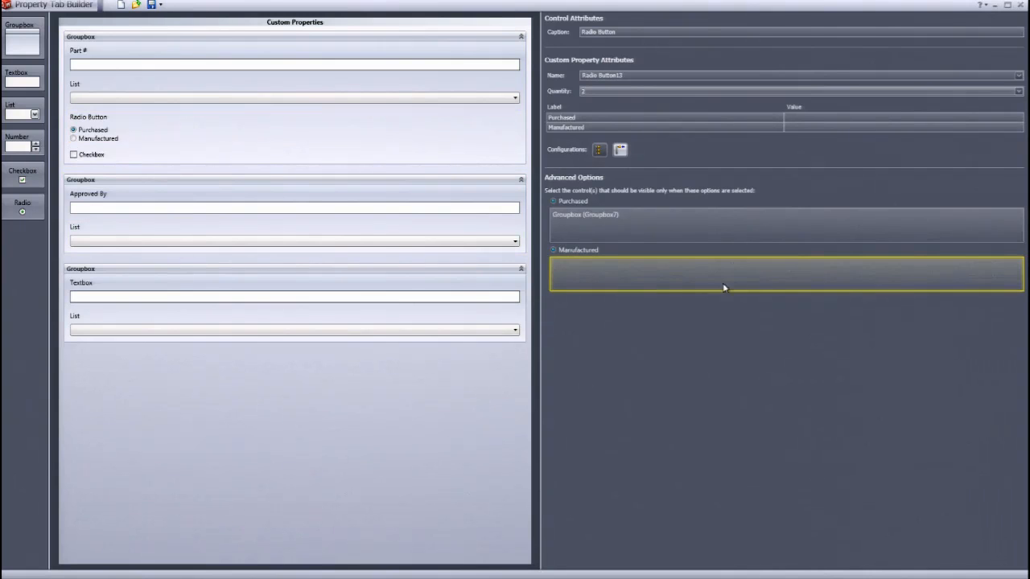
left_click(350, 278)
left_click(649, 341)
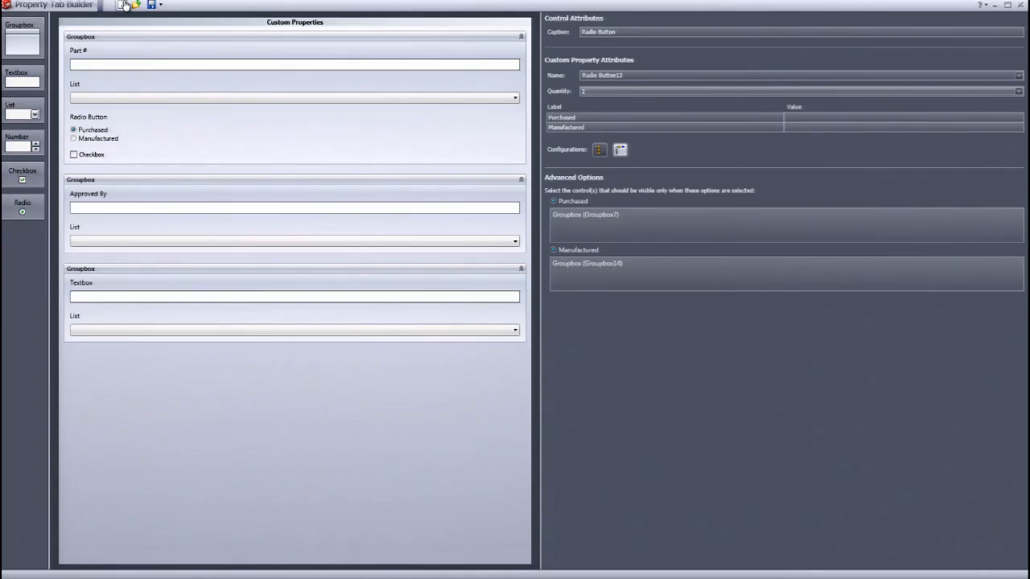
- Save the property tab template to the desktop as "Test Template"
left_click(23, 575)
left_click(345, 506)
left_click(80, 34)
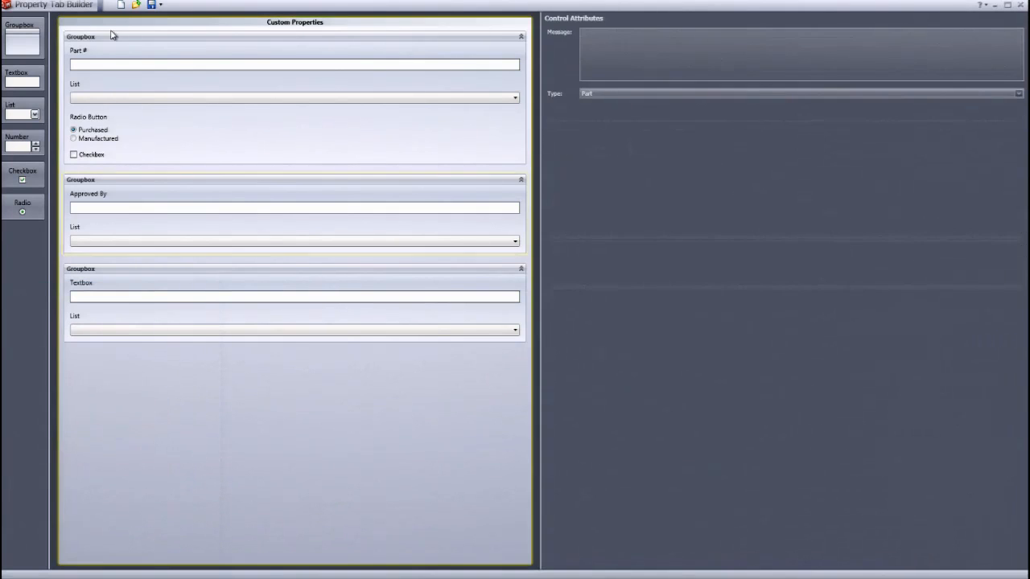
left_click(152, 5)
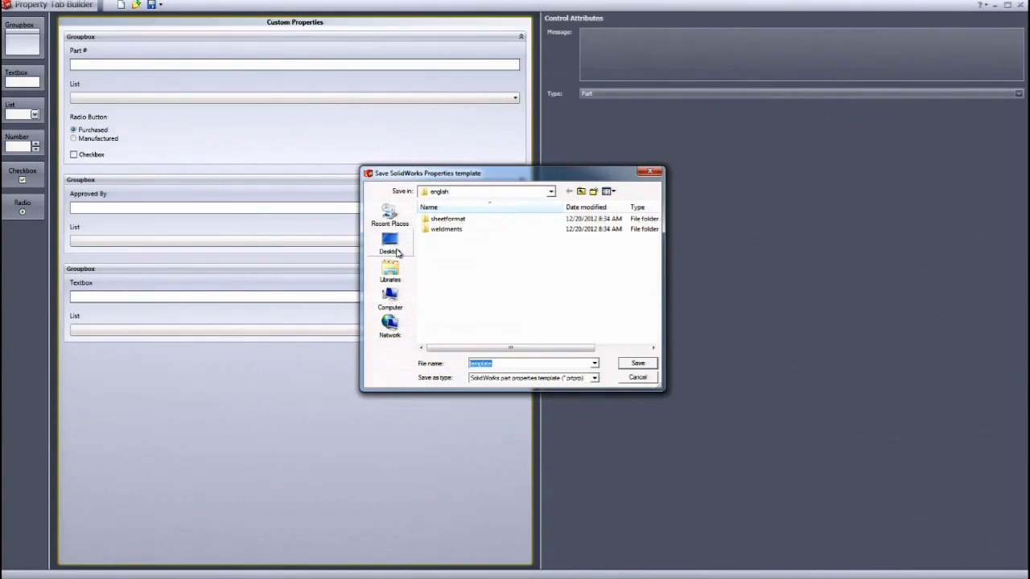
left_click(391, 242)
left_click_drag(529, 362, 426, 364)
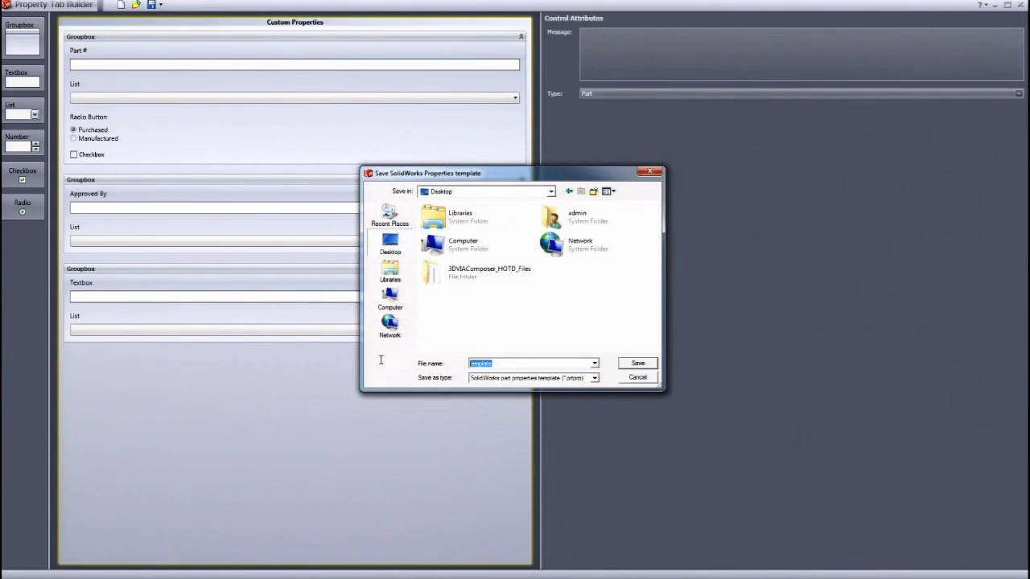
type("Test Template")
left_click(631, 363)
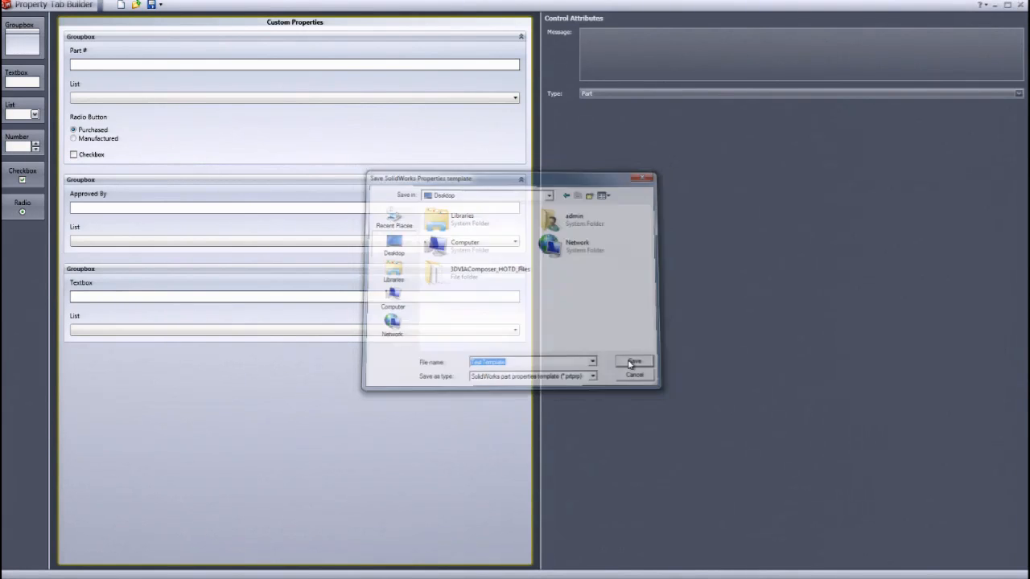
- Close Property Tab Builder, switch to SolidWorks and open the File Locations page of System Options
left_click(1017, 6)
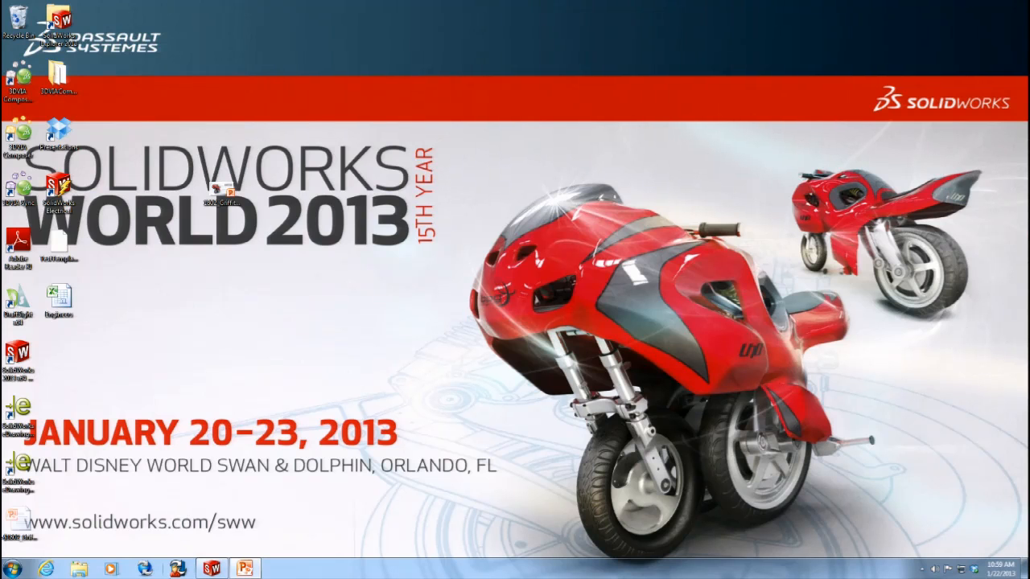
left_click(213, 566)
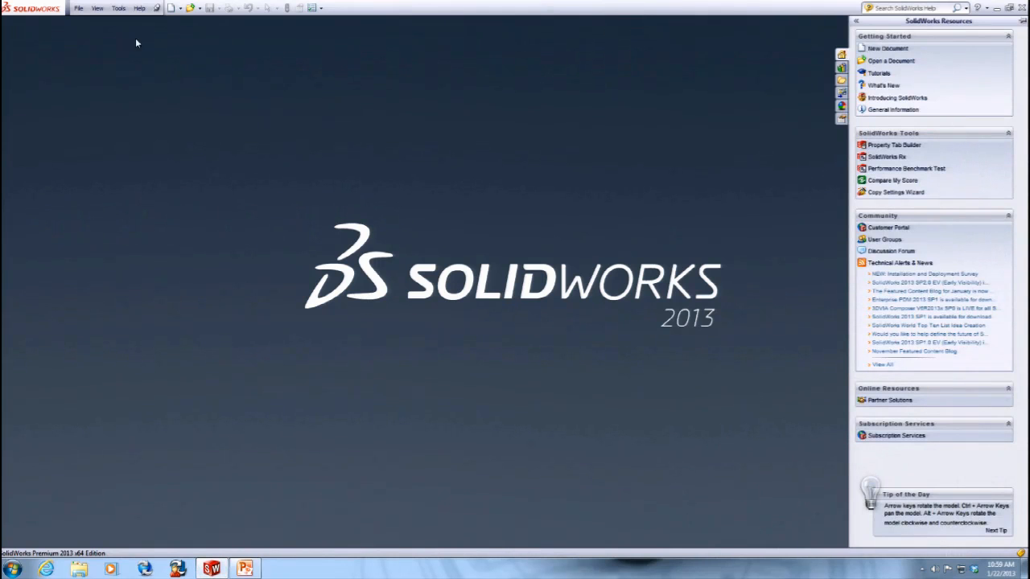
left_click(119, 10)
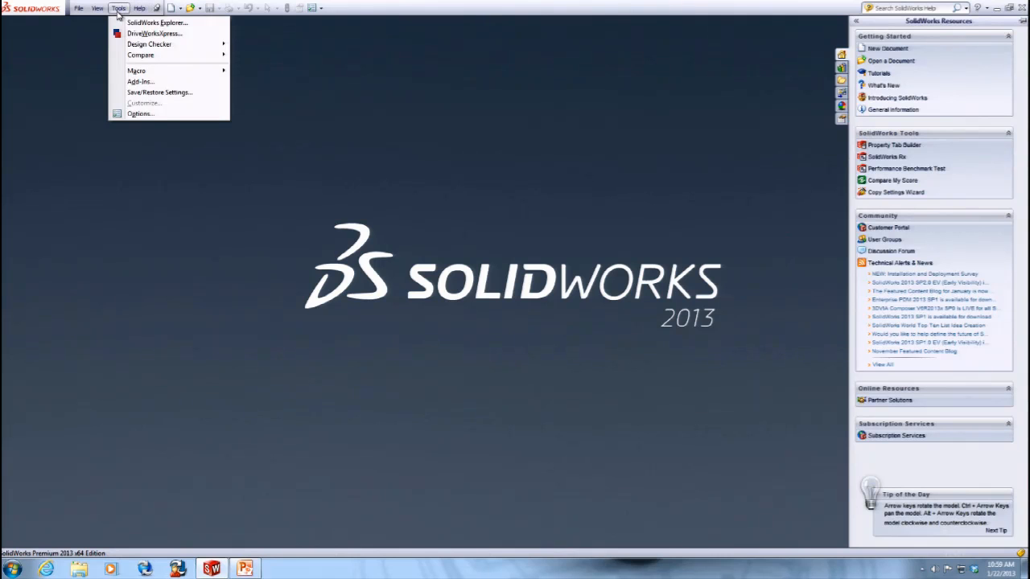
left_click(140, 114)
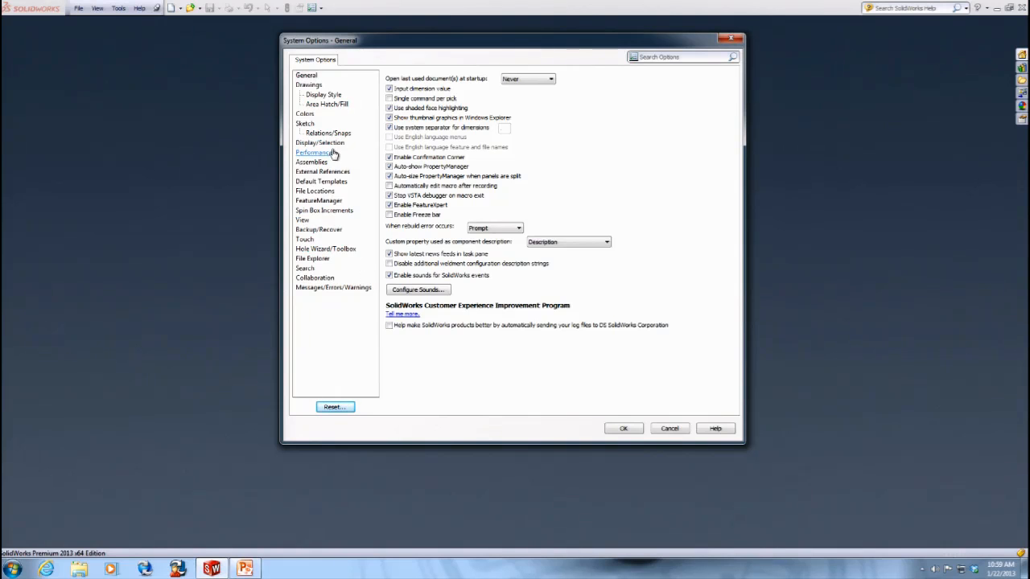
left_click(315, 191)
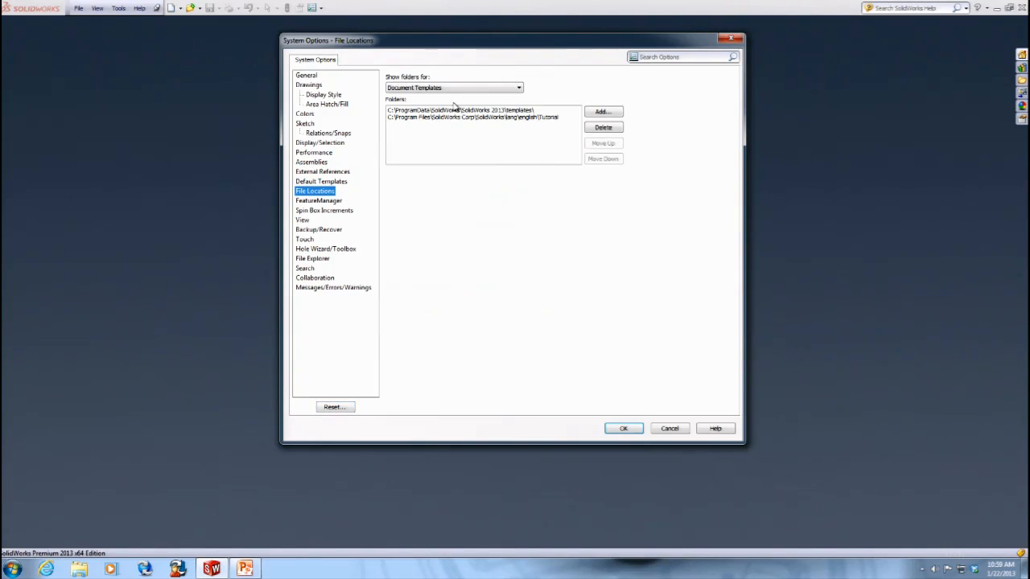
- Show the folders for Custom Property Files and delete the existing folder path
left_click(480, 88)
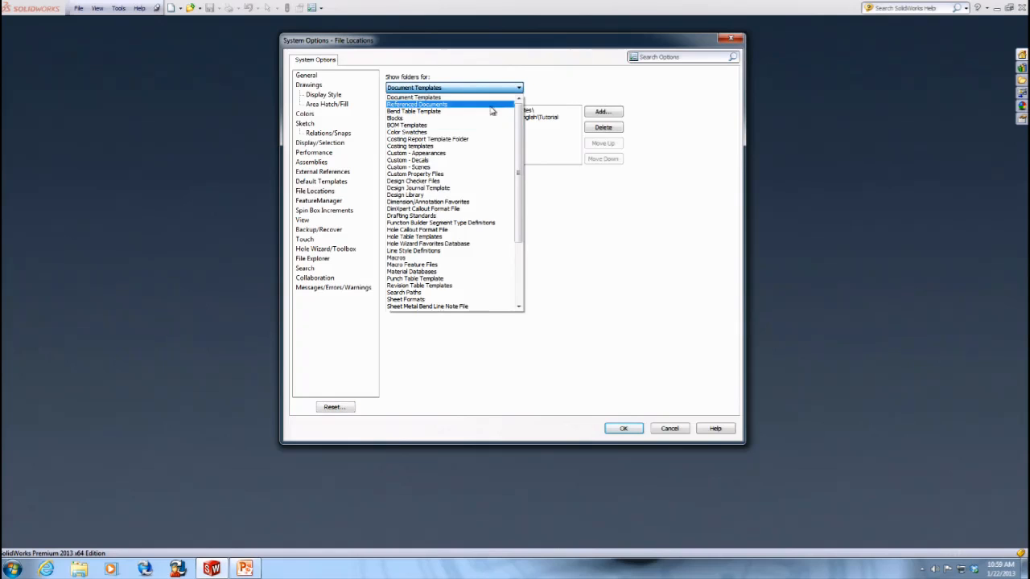
scroll(510, 174, "down", 4)
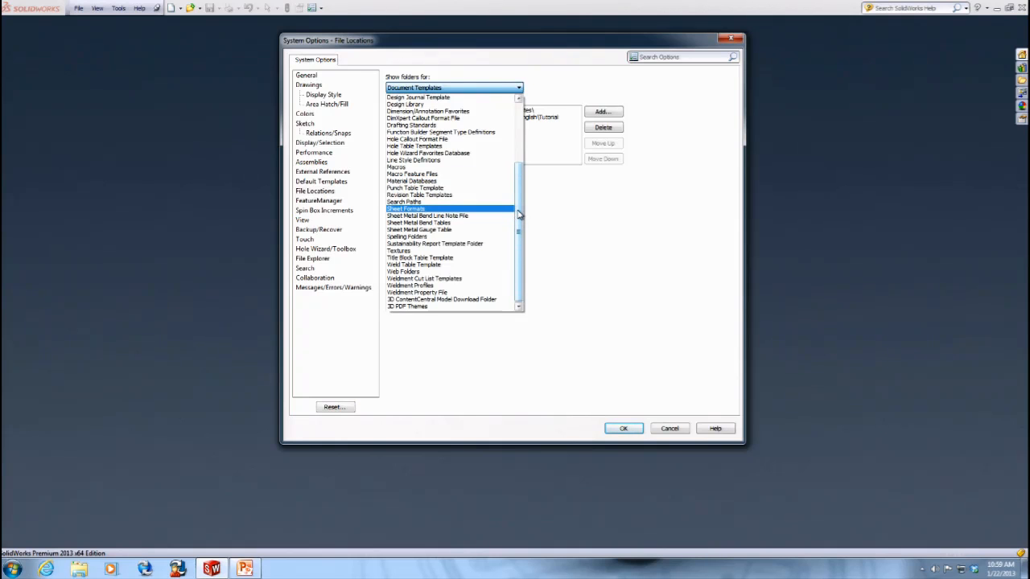
left_click_drag(521, 214, 521, 175)
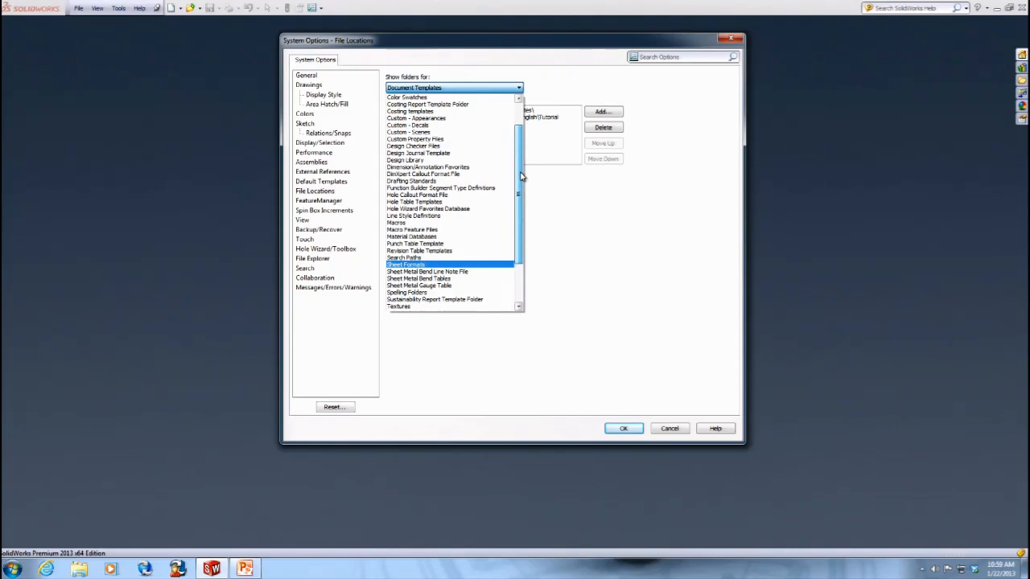
left_click(455, 140)
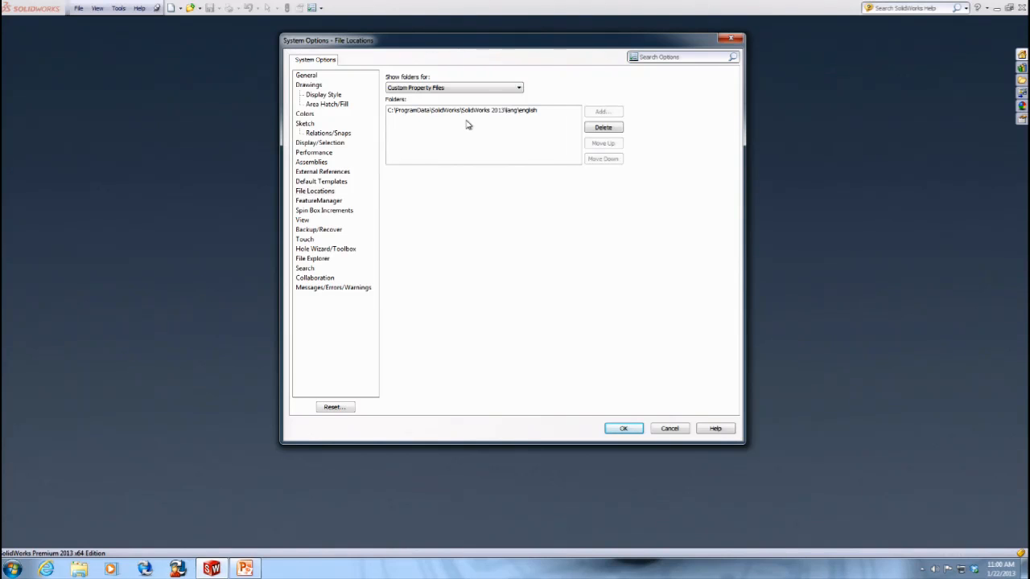
left_click(479, 115)
left_click(600, 130)
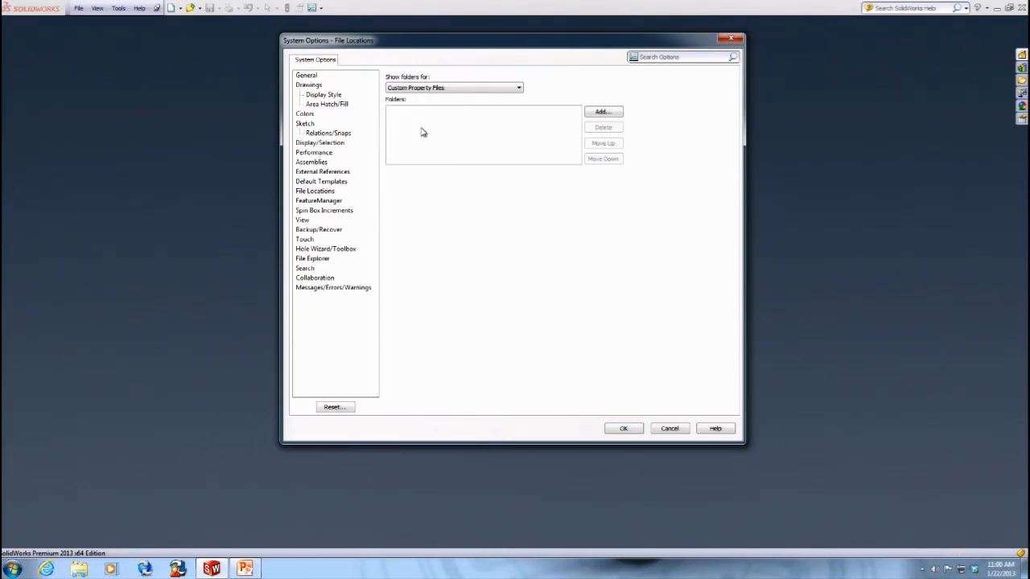
- Add the Desktop as the Custom Property Files folder and confirm the system options
left_click(613, 111)
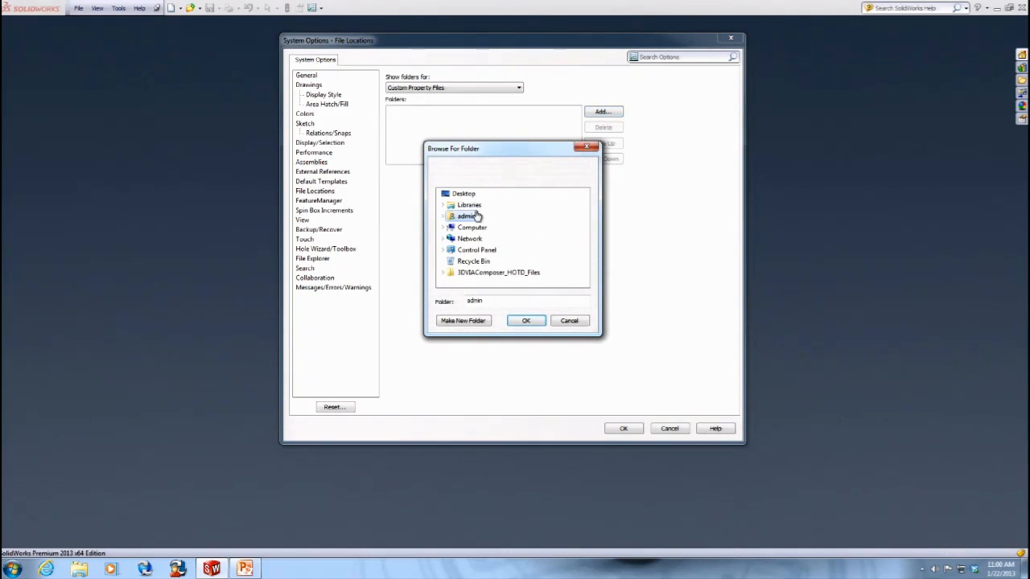
left_click(467, 197)
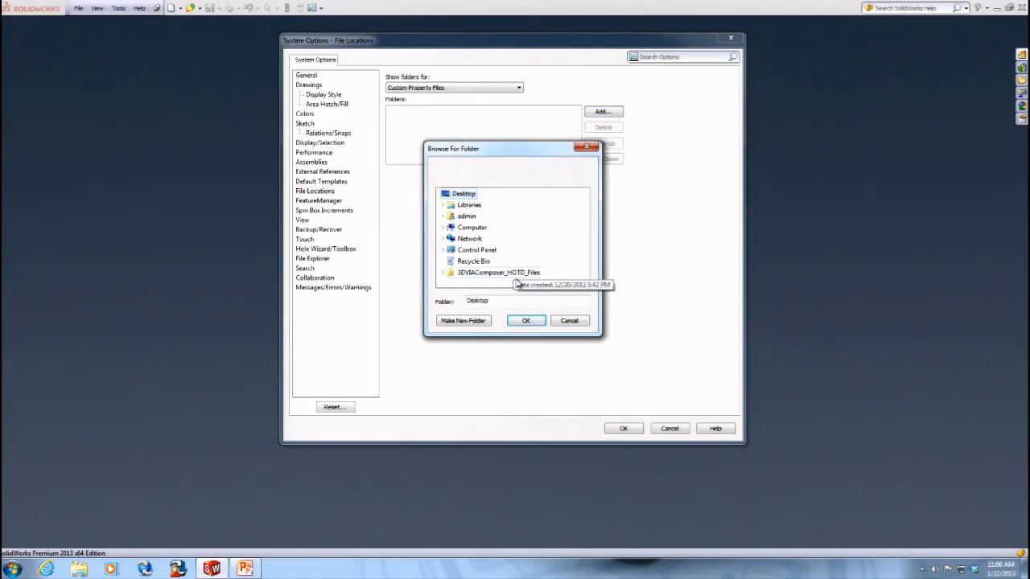
left_click(527, 321)
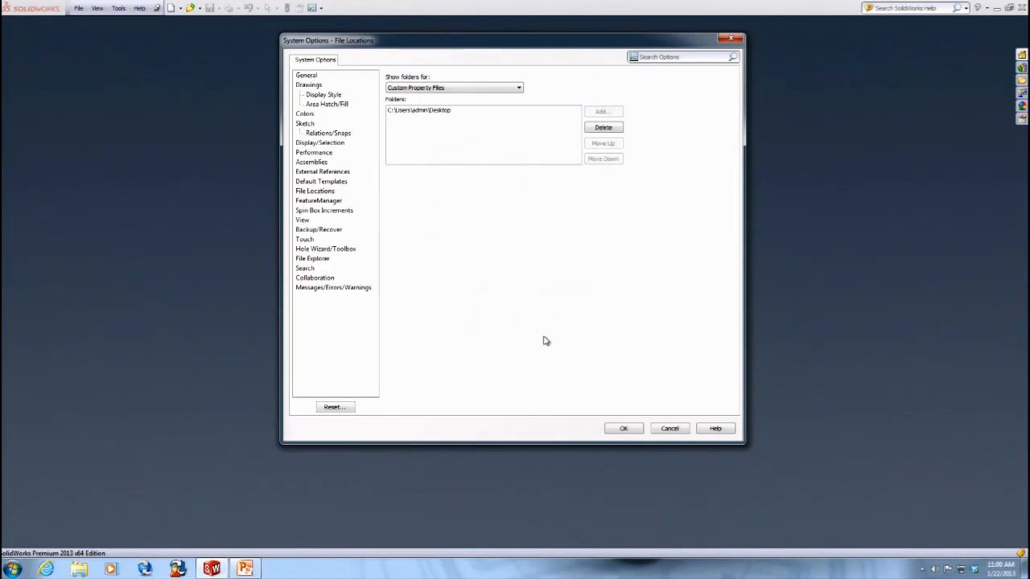
left_click(629, 429)
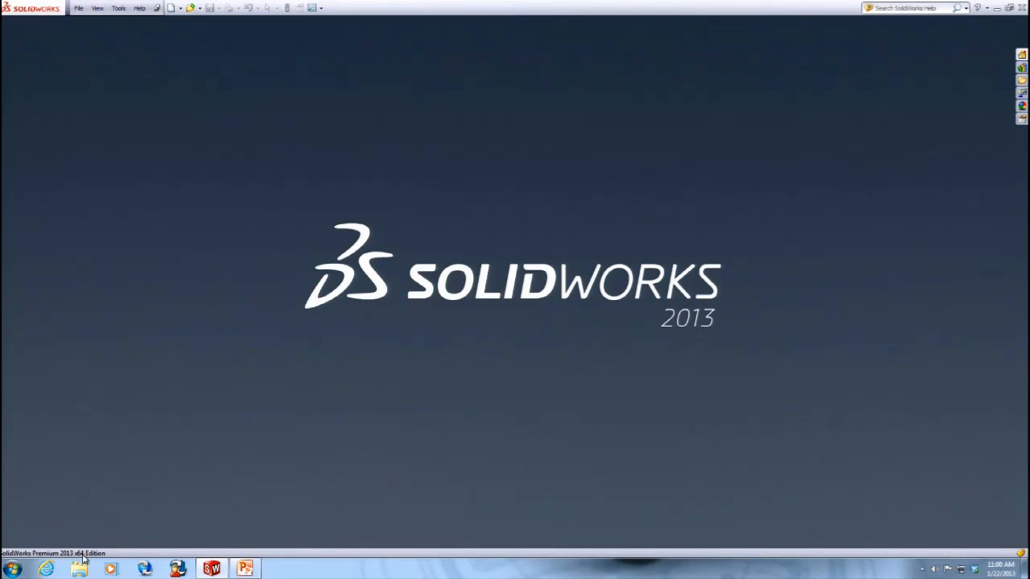
- Launch Property Tab Builder from the SolidWorks Tools folder in the Start menu
left_click(12, 569)
left_click(46, 522)
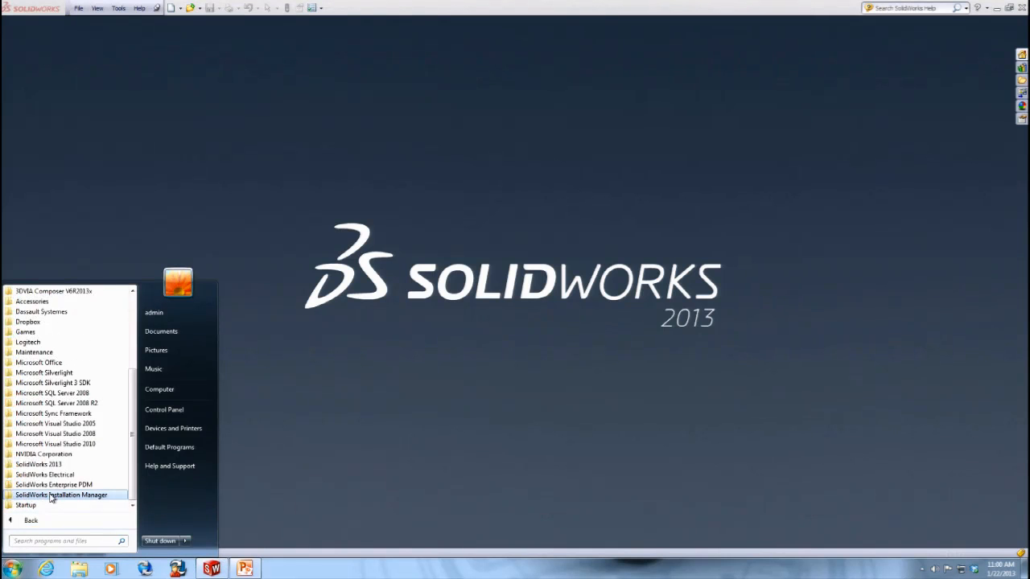
left_click(54, 467)
left_click(56, 505)
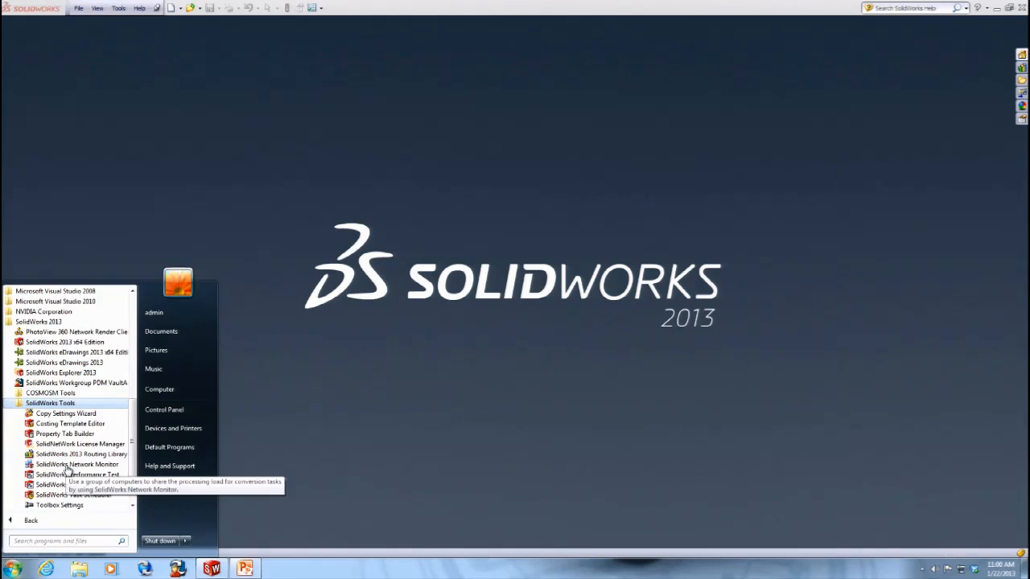
left_click(92, 435)
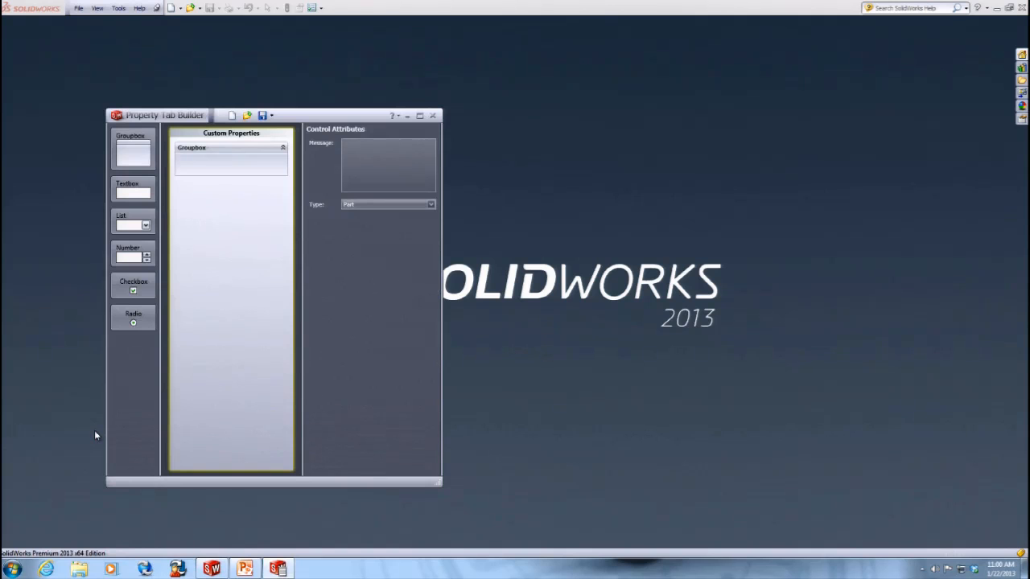
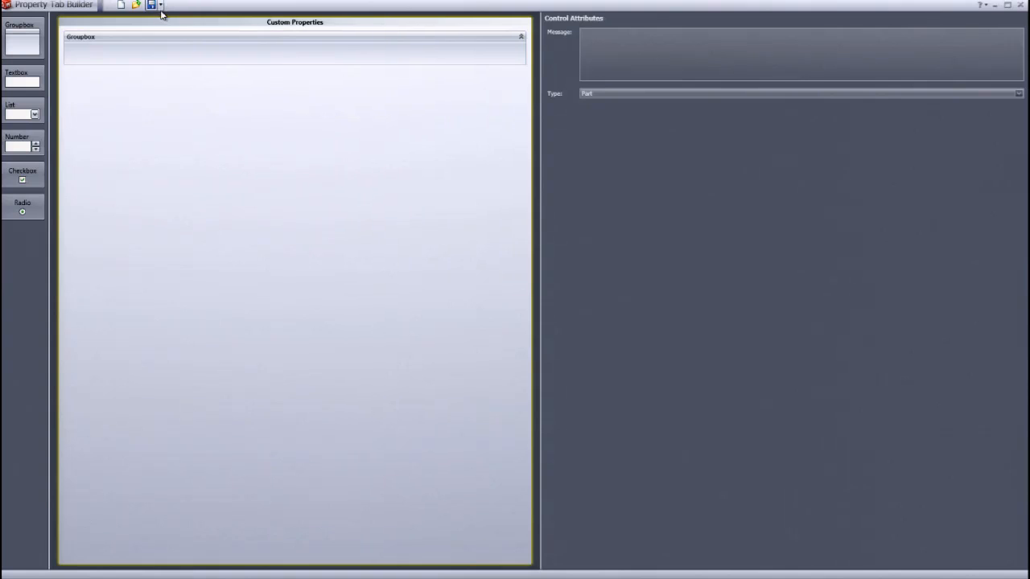
- Save the blank property tab template to the Desktop as a part properties template named Assembly
left_click(161, 27)
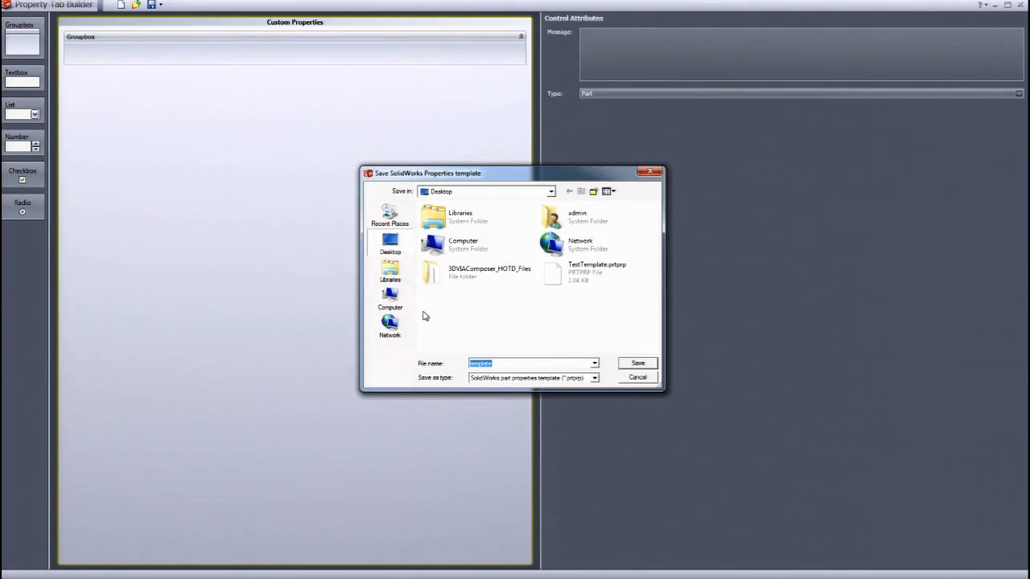
left_click(594, 377)
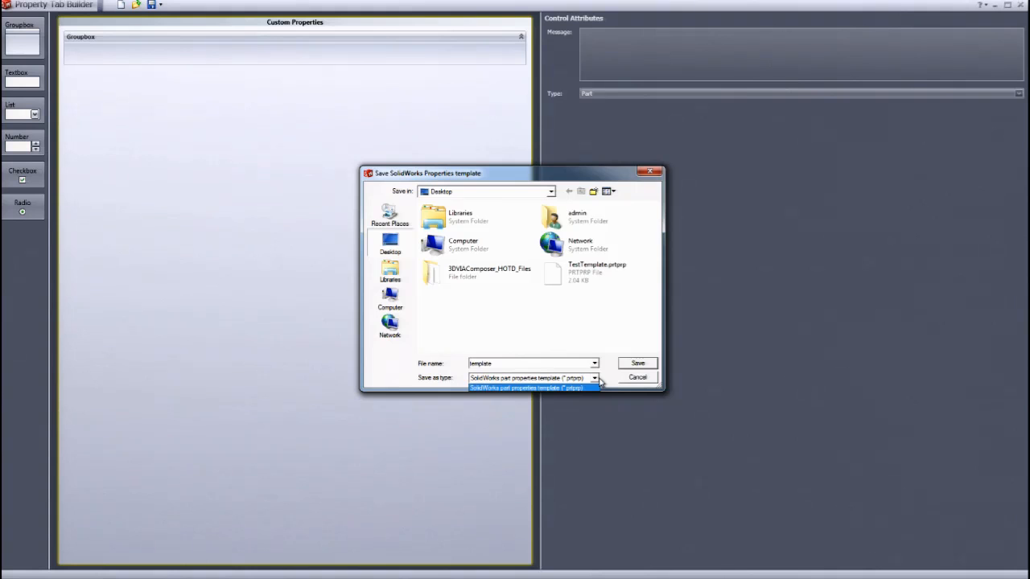
left_click(596, 387)
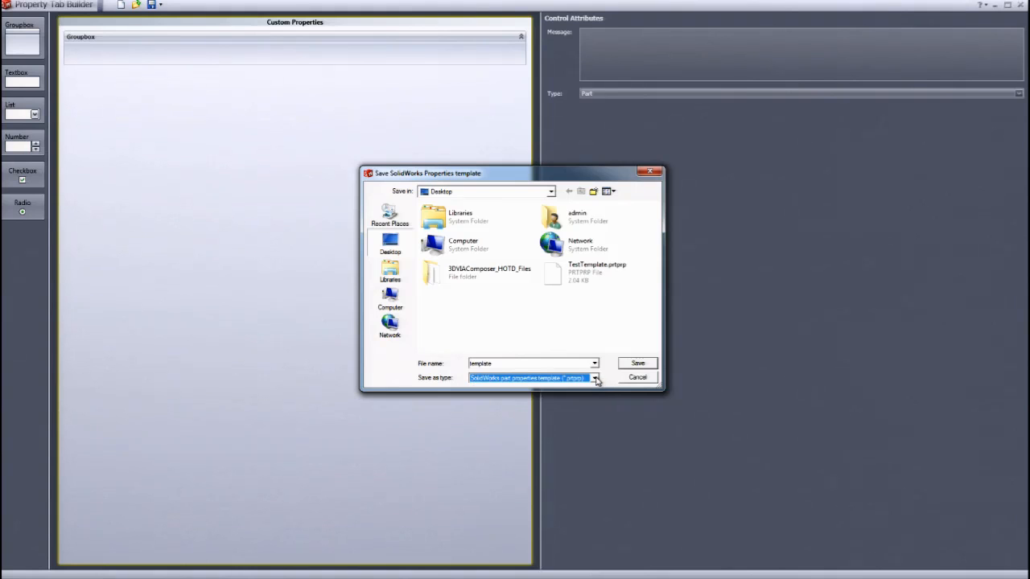
double_click(539, 362)
key("BackSpace")
type("Assembly")
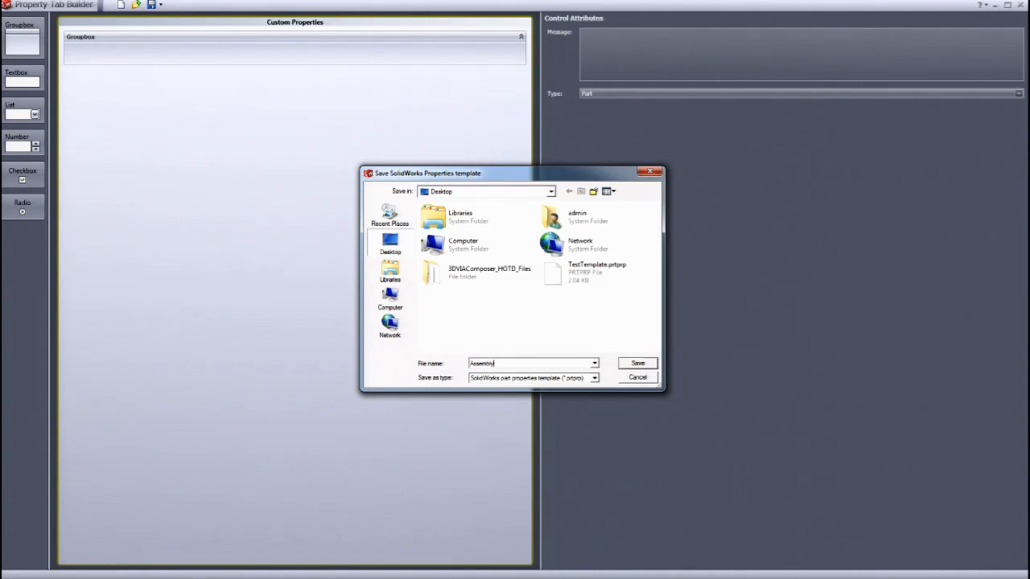
left_click(593, 379)
left_click(593, 379)
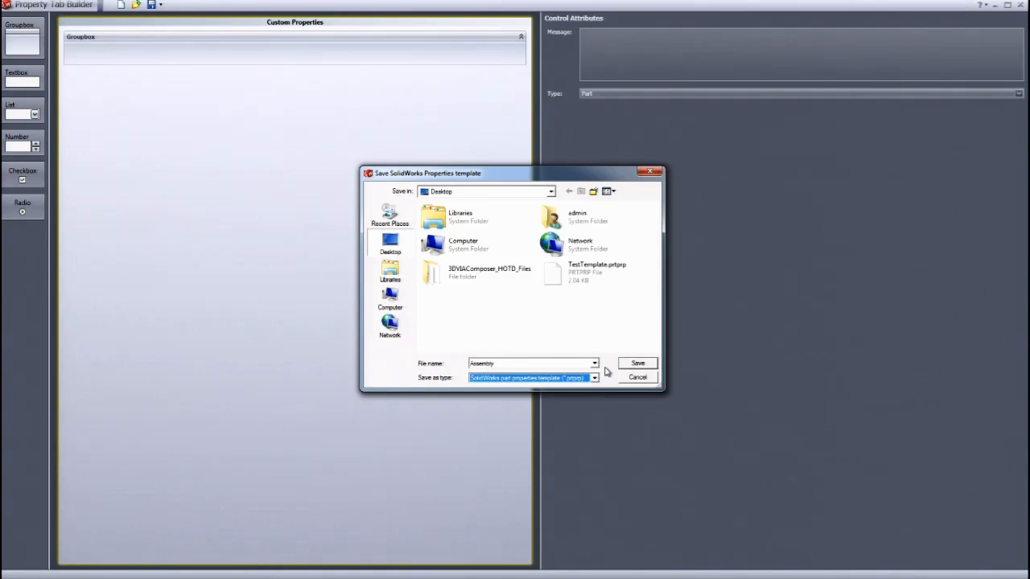
left_click(626, 364)
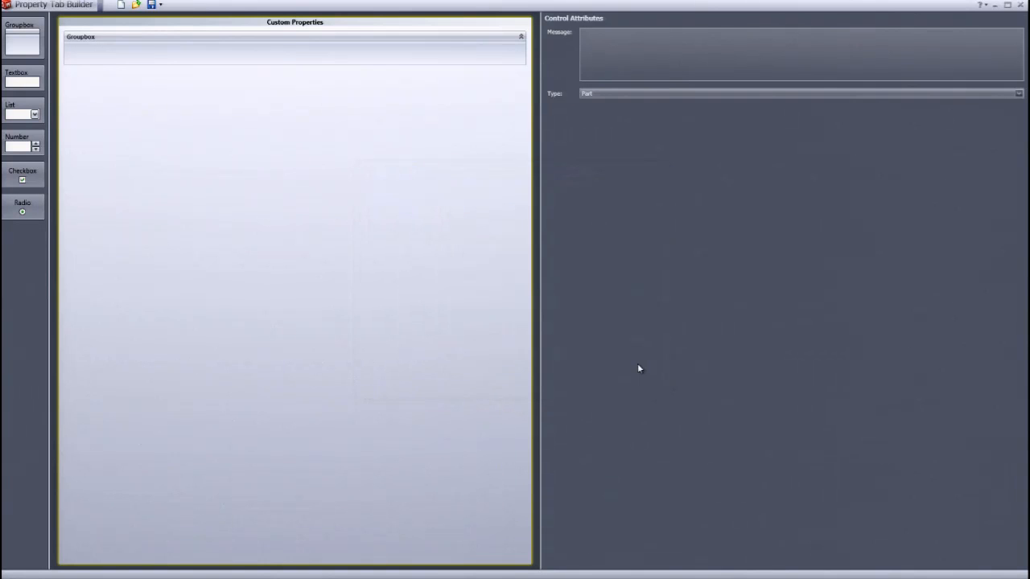
- Close Property Tab Builder and create a new part document in SolidWorks
left_click(1020, 5)
left_click(78, 8)
left_click(81, 23)
left_click(374, 347)
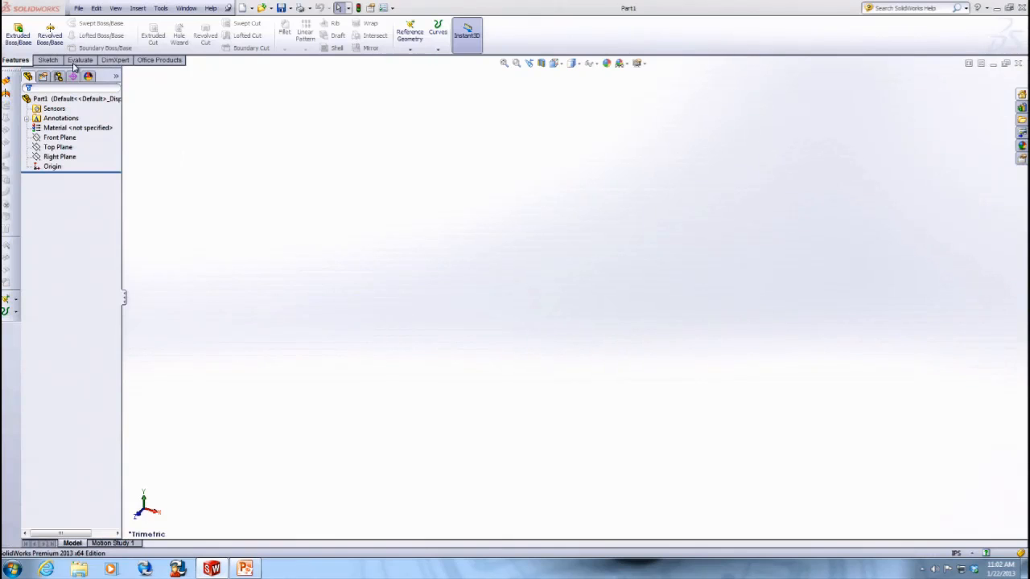
- Sketch a corner rectangle on the Front Plane
left_click(49, 60)
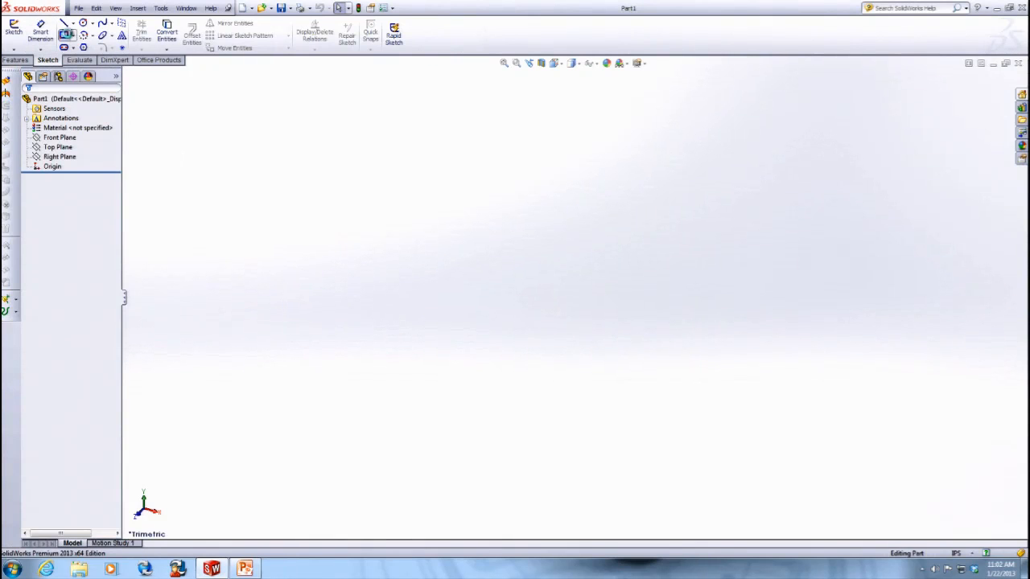
left_click(14, 31)
left_click(424, 165)
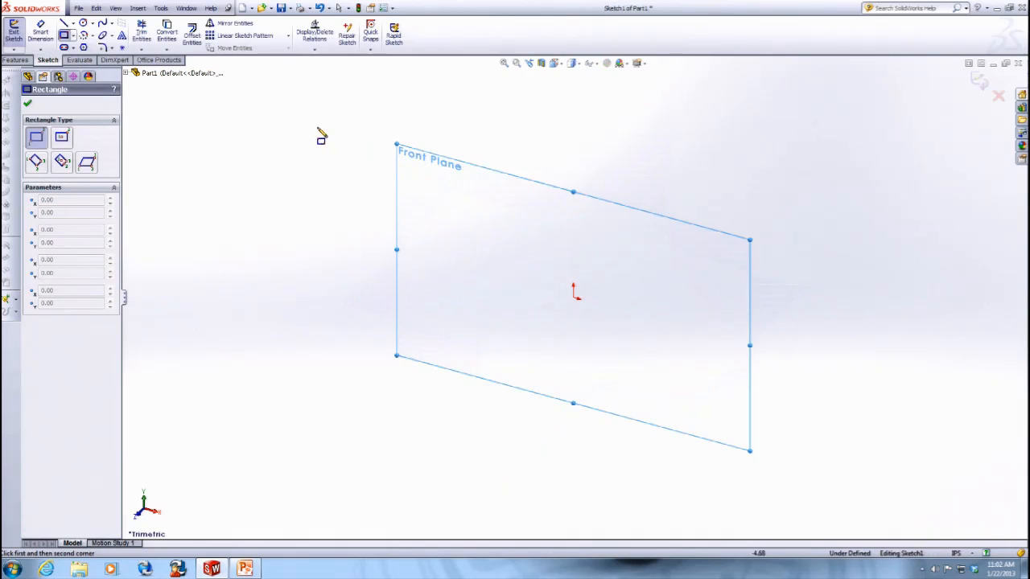
left_click(451, 199)
left_click(672, 349)
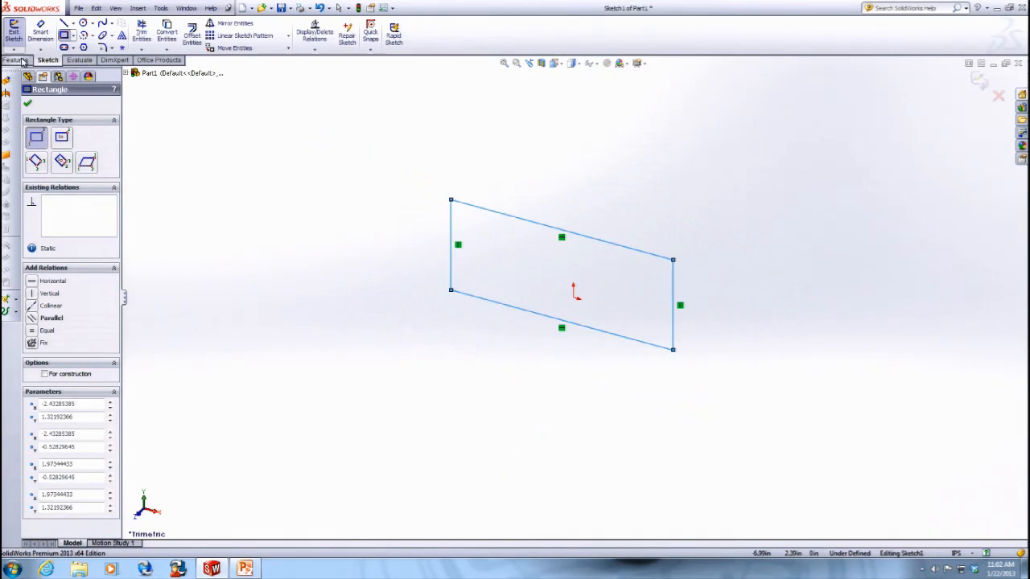
- Extrude the rectangle sketch as a boss with the default depth
left_click(16, 60)
left_click(18, 34)
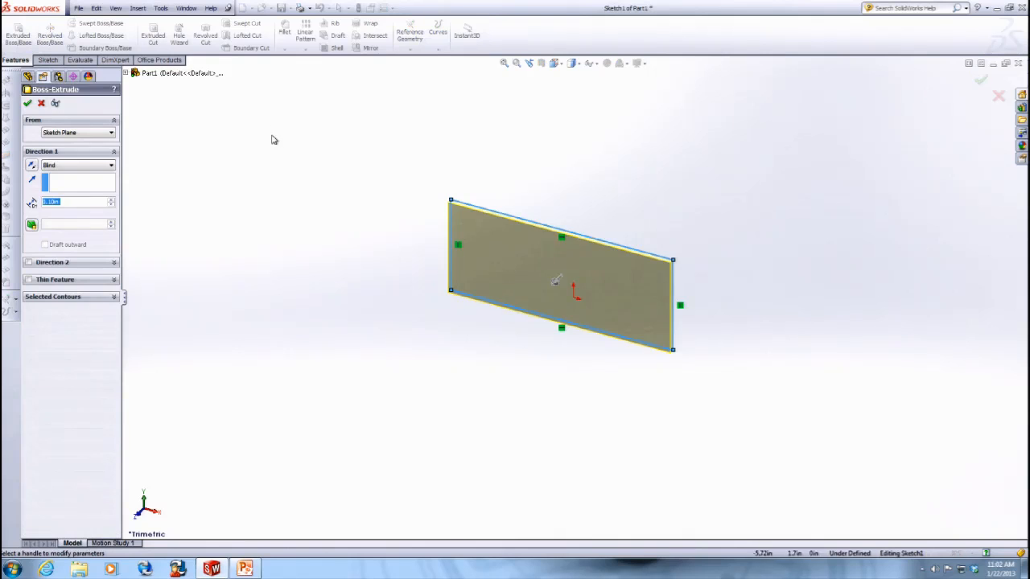
left_click(27, 104)
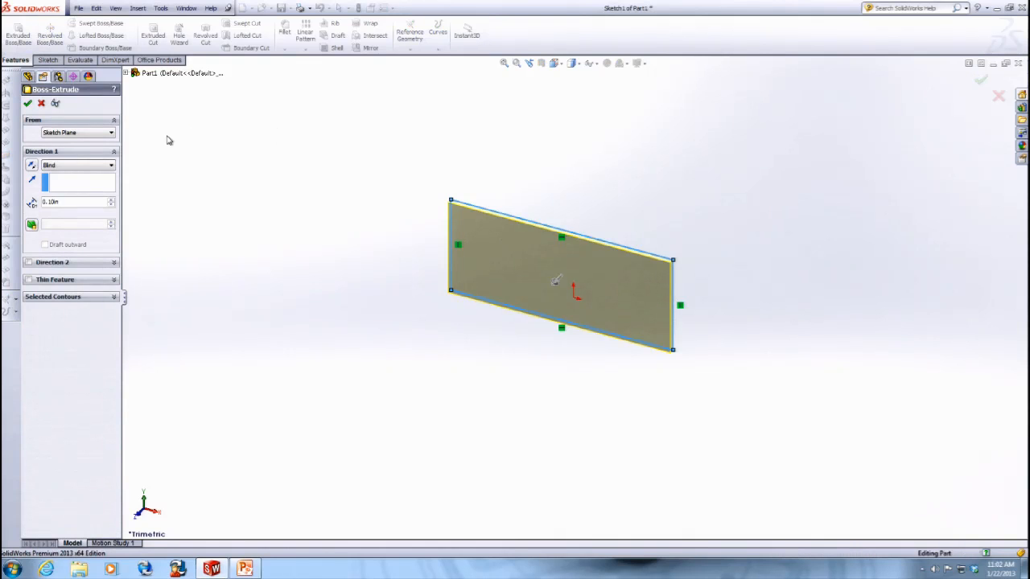
- Restore the SolidWorks window and resize it smaller
left_click(80, 8)
left_click(370, 164)
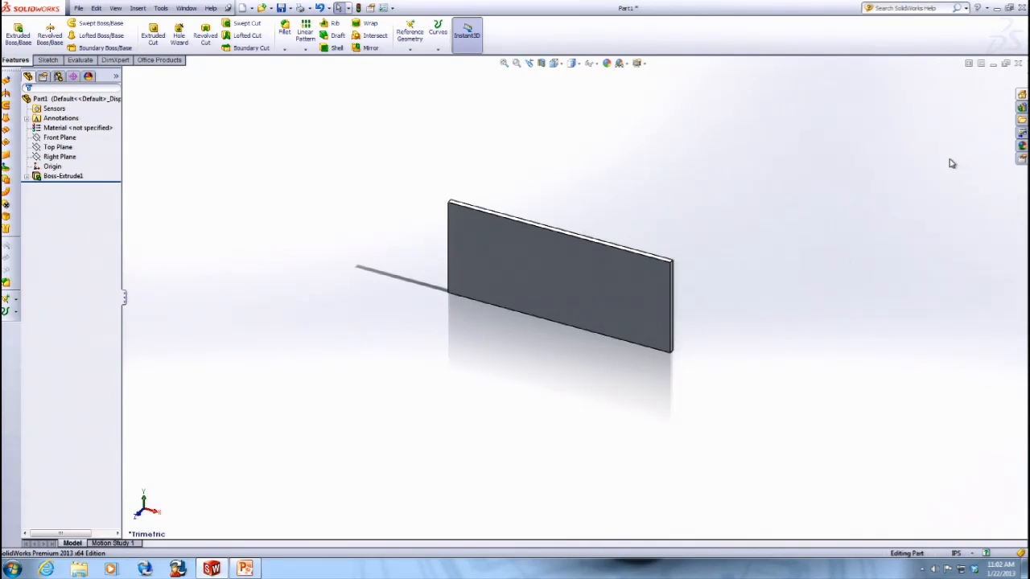
left_click(1008, 7)
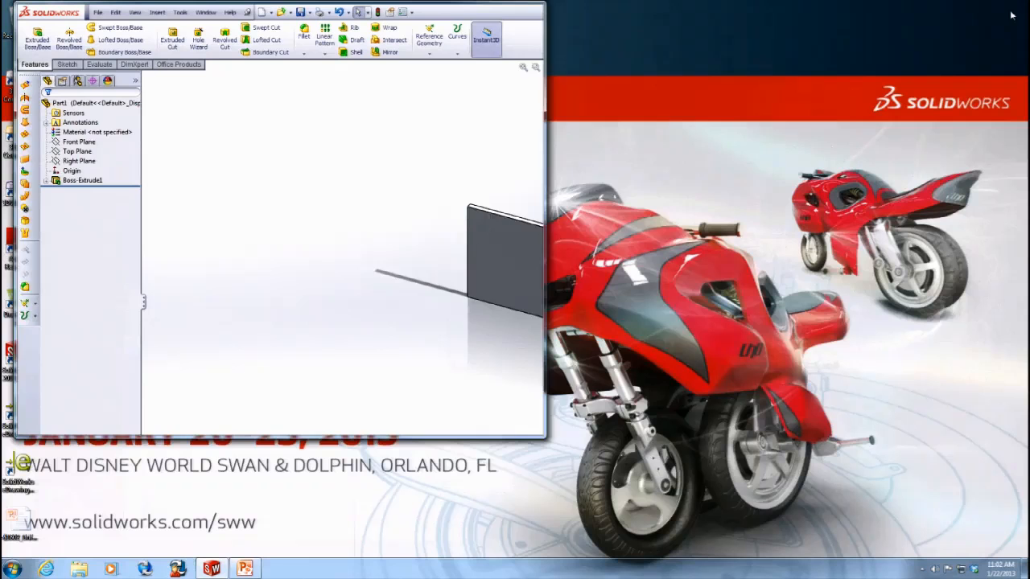
left_click_drag(544, 436, 963, 551)
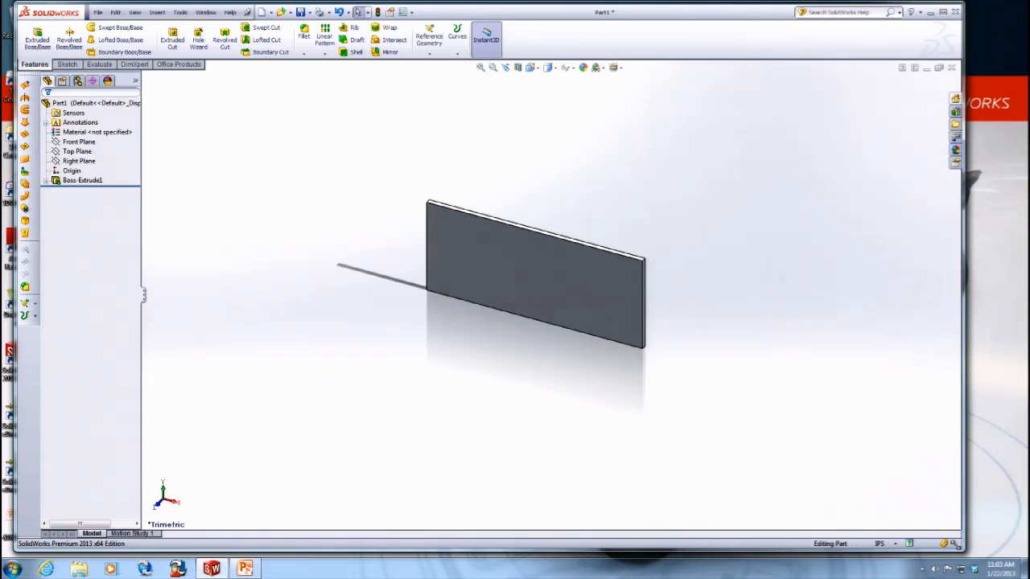
- Open the Custom Properties task pane and choose the TestTemplate.prtprp template
left_click(956, 165)
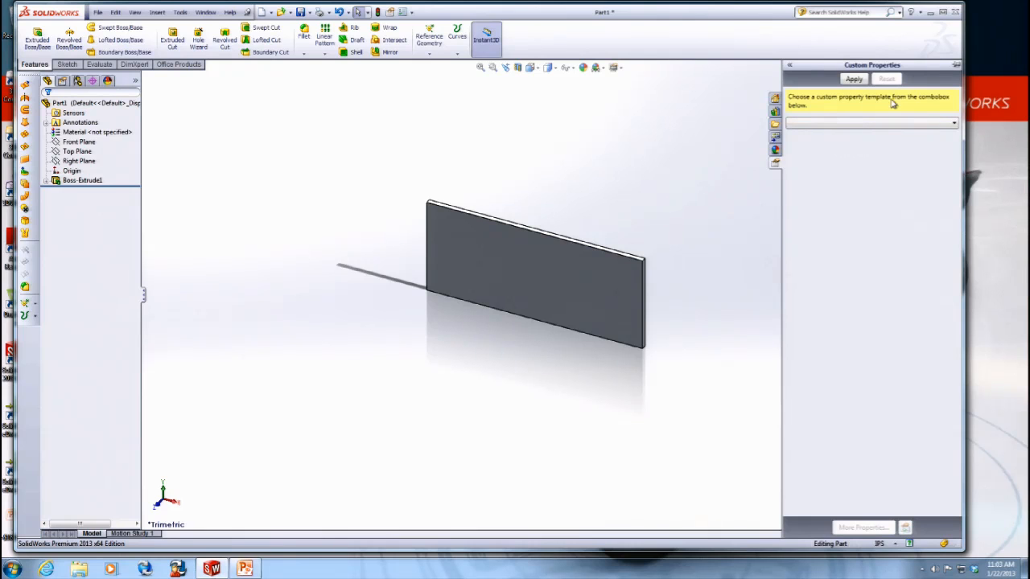
left_click(951, 125)
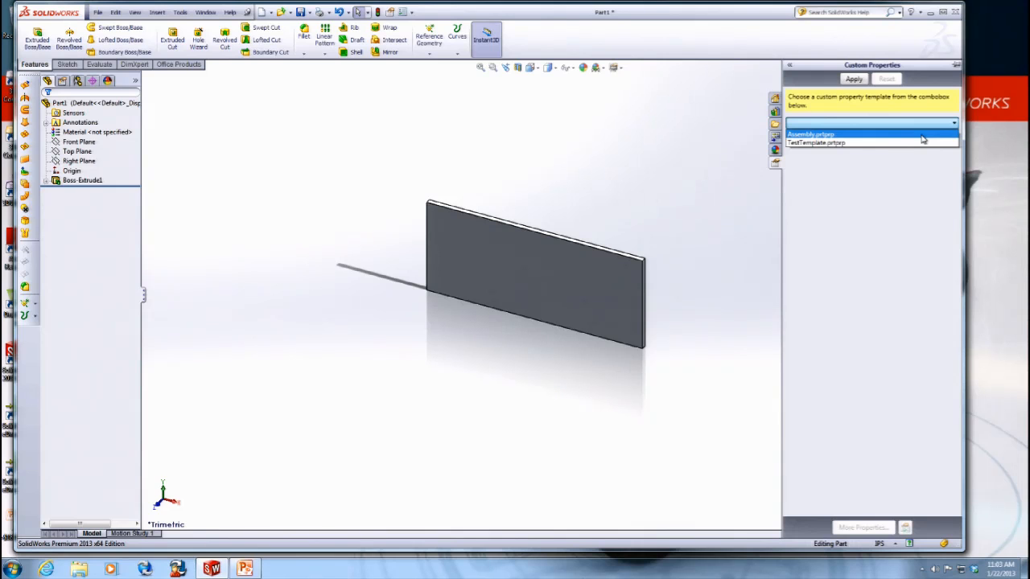
left_click(871, 142)
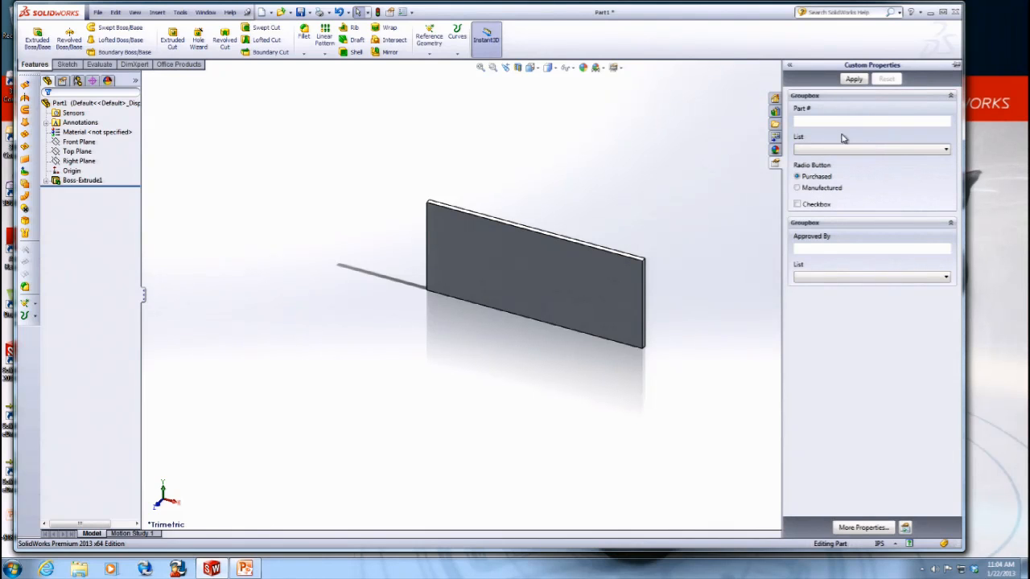
- Enter Test1 as the Part # and select the Manufactured radio option
left_click(841, 121)
type("Test12")
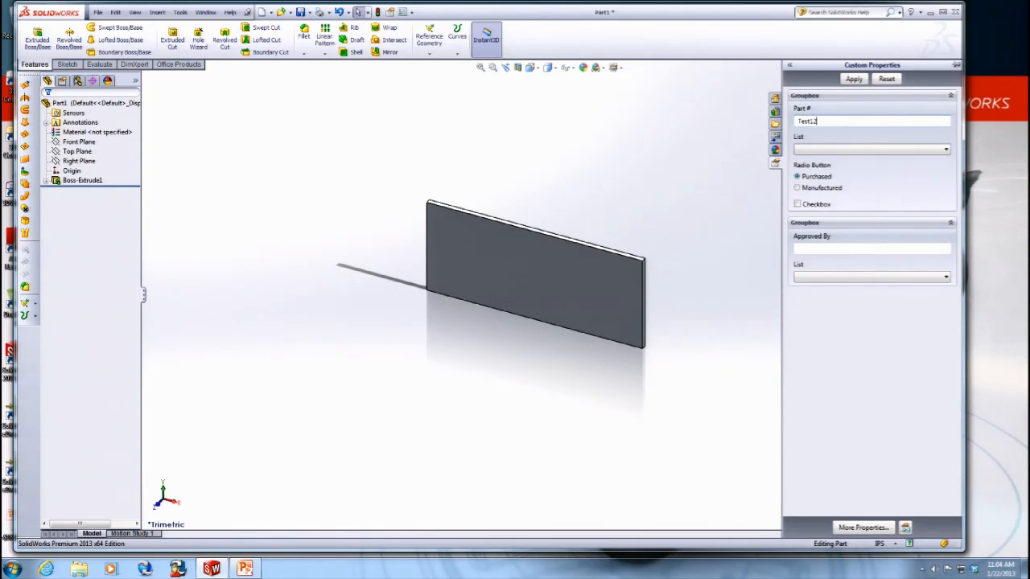
key("BackSpace")
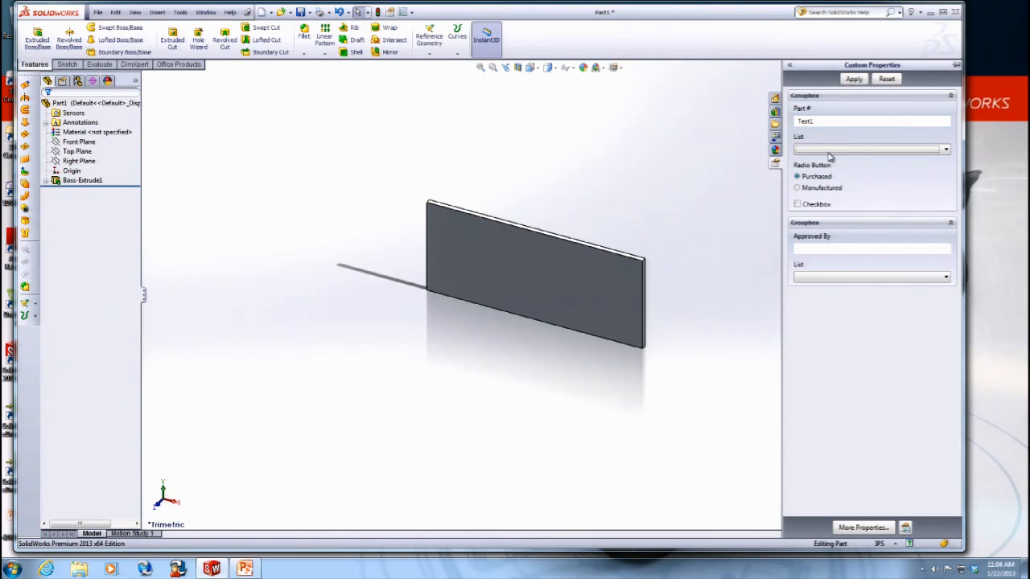
left_click(829, 152)
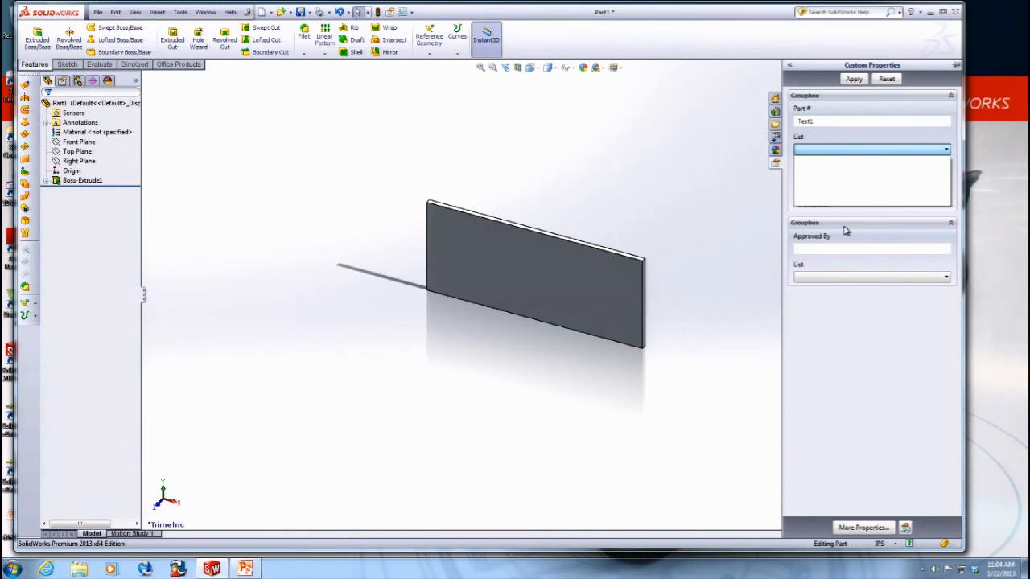
left_click(844, 230)
left_click(819, 190)
- Enter test2 in the second groupbox's textbox and apply the custom properties
left_click(814, 247)
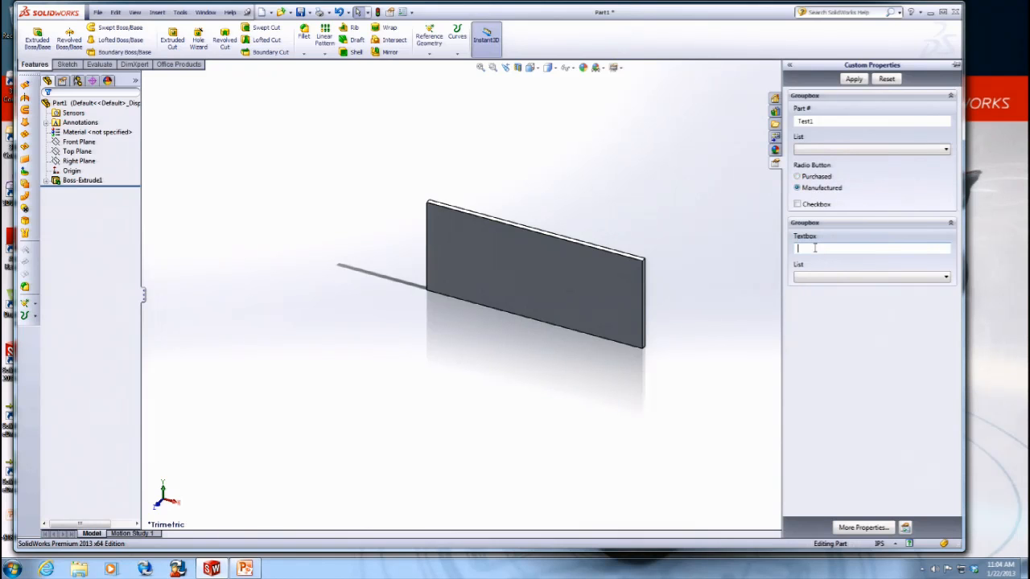
type("test2")
left_click(216, 119)
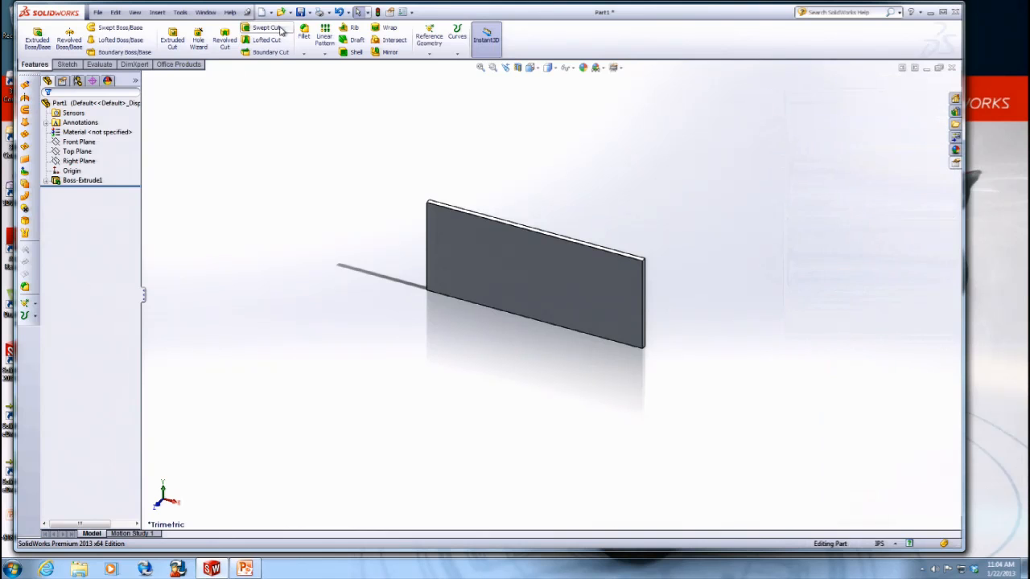
left_click(953, 169)
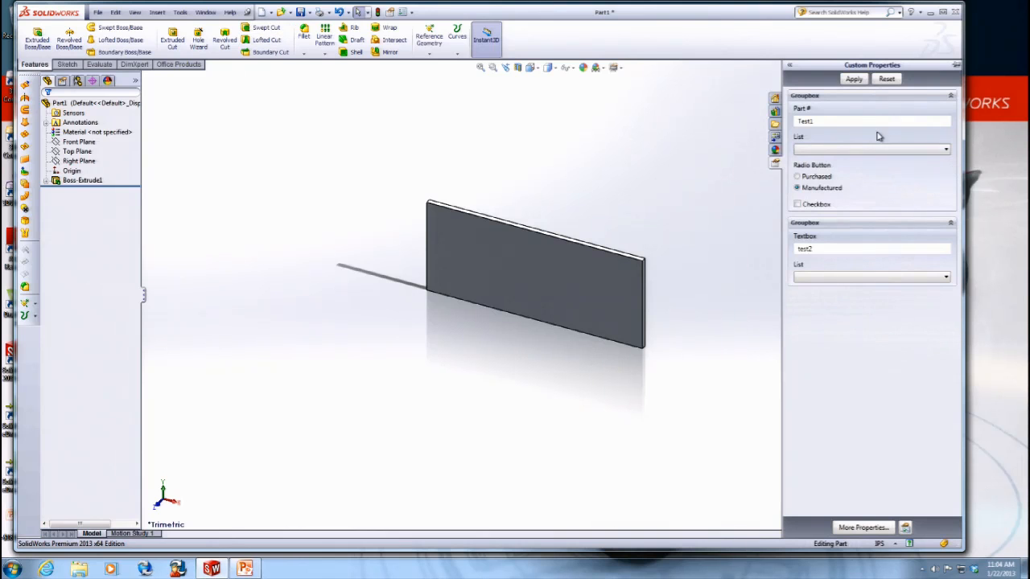
left_click(852, 79)
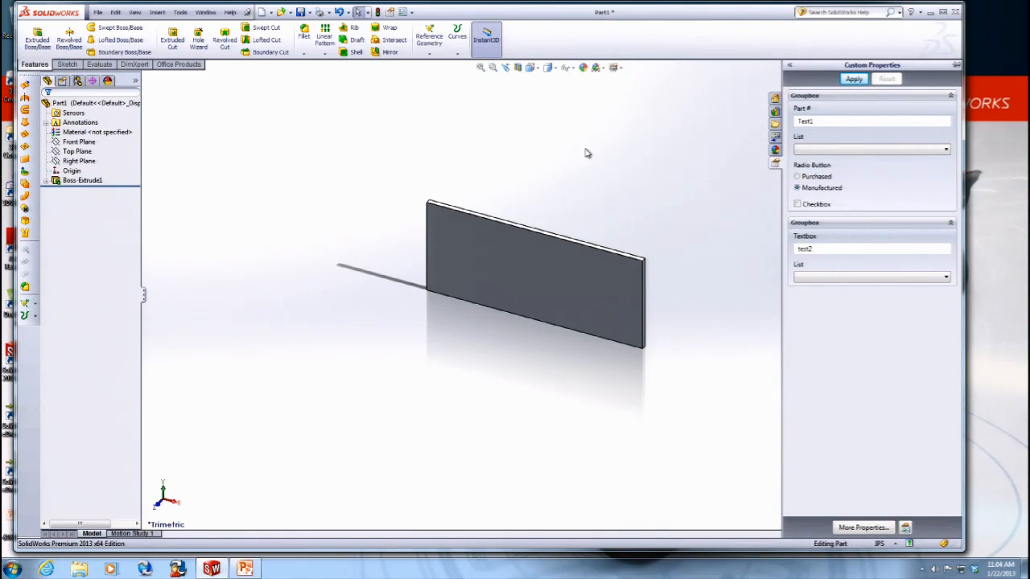
- Open the part's File Properties to review the Custom and Configuration Specific tabs, then cancel
left_click(97, 12)
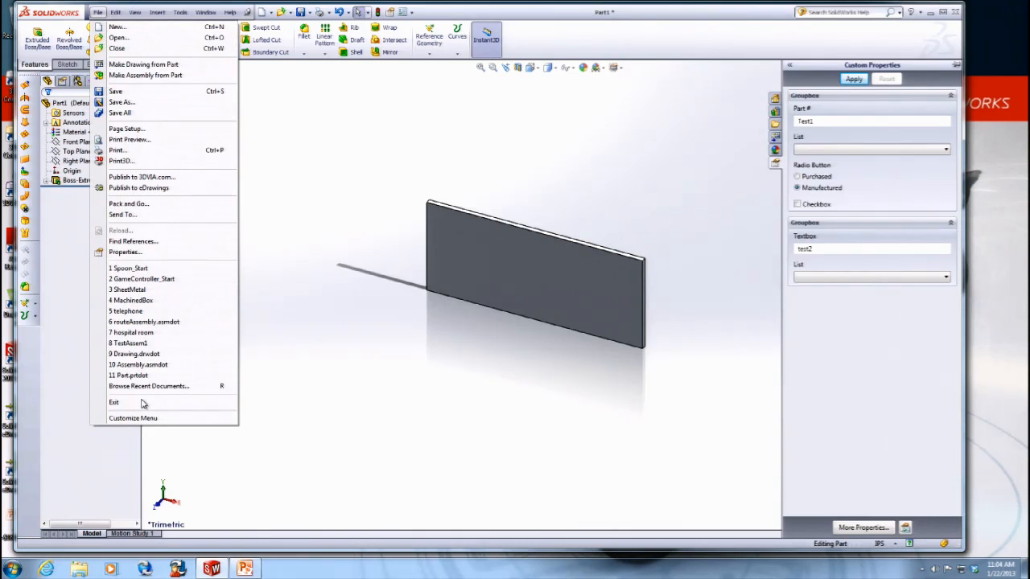
left_click(137, 252)
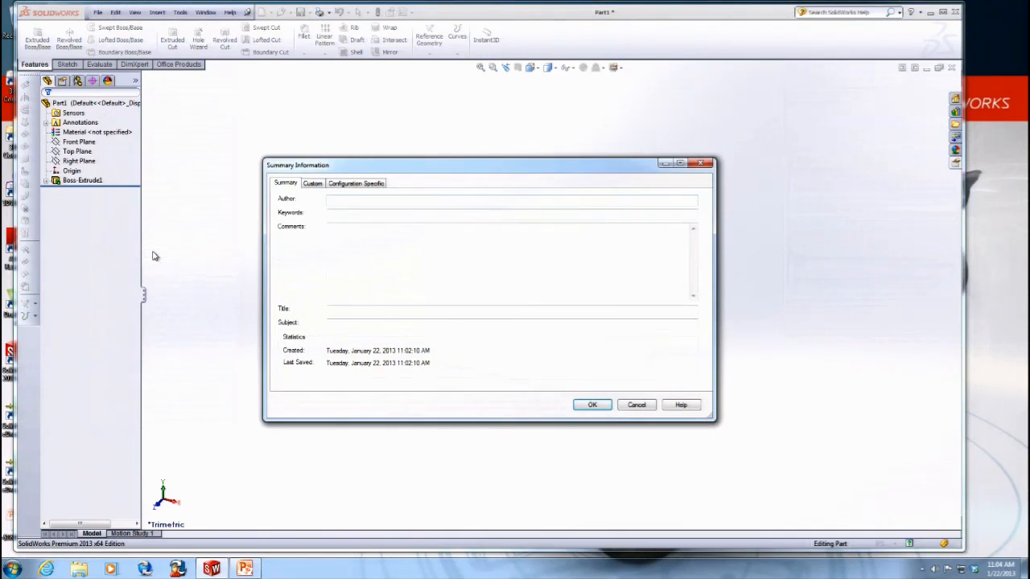
left_click(314, 184)
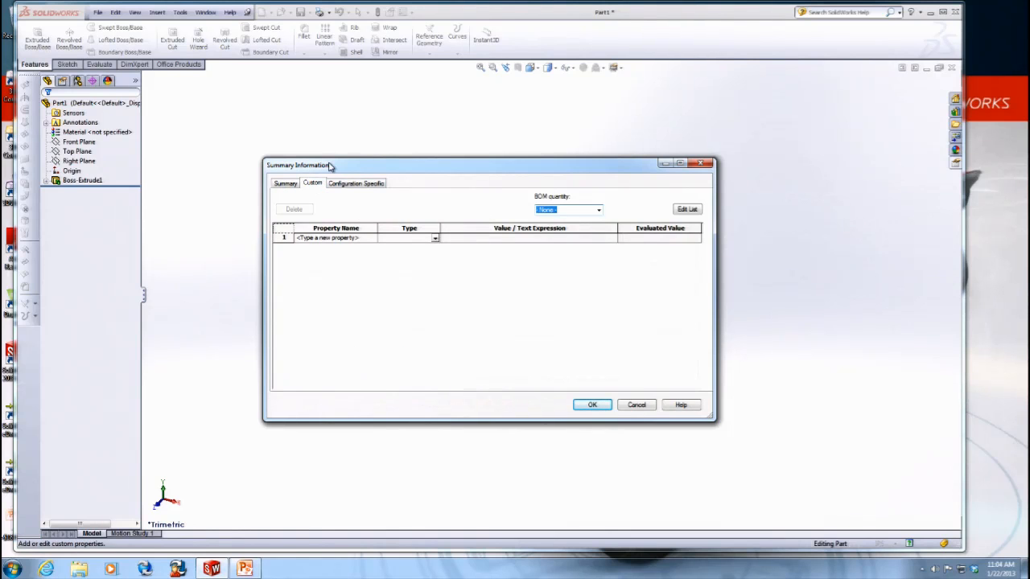
left_click(341, 185)
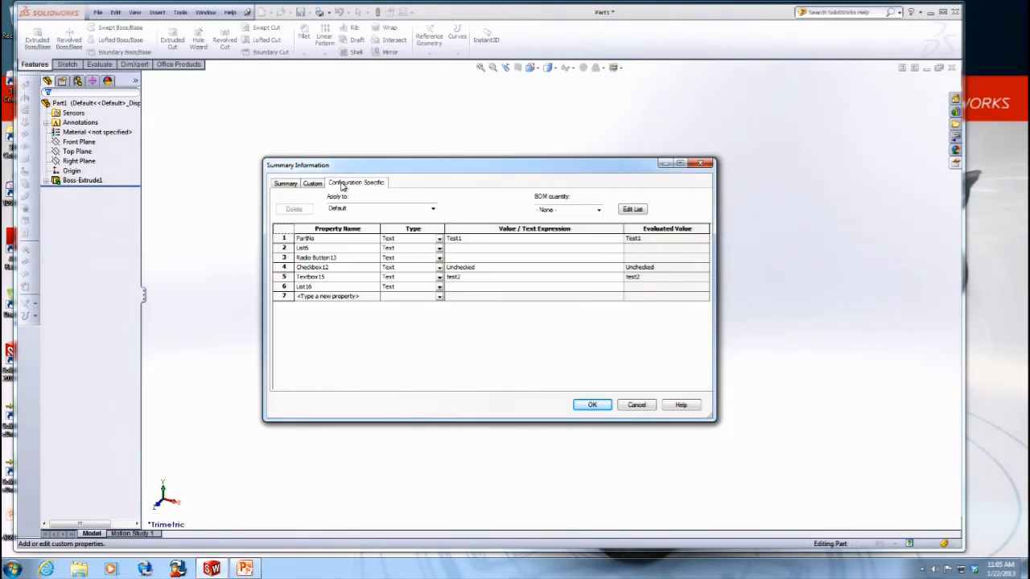
left_click(641, 408)
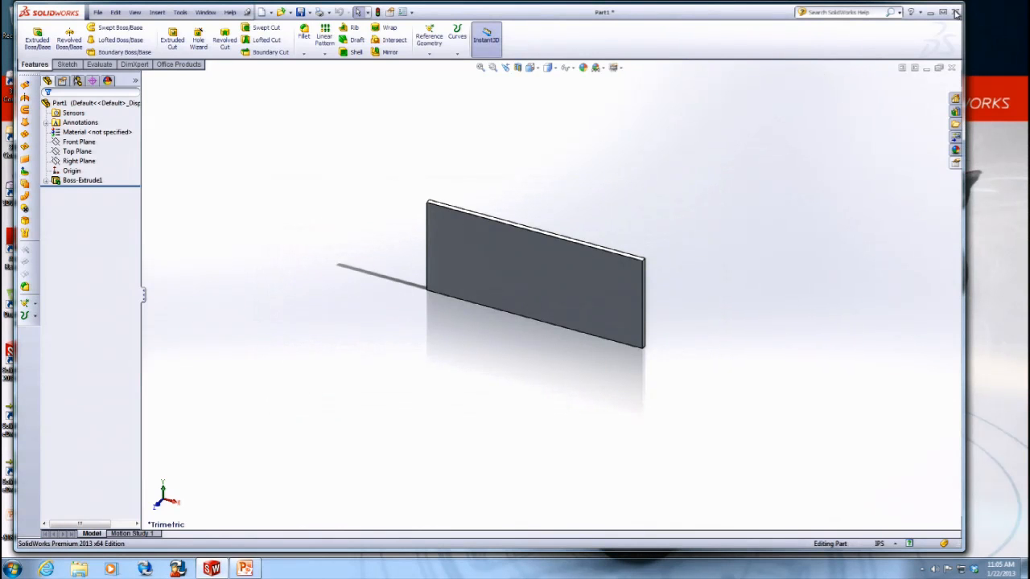
- Minimize SolidWorks and start Property Tab Builder from SolidWorks Tools in the Start menu
left_click(929, 14)
left_click(12, 569)
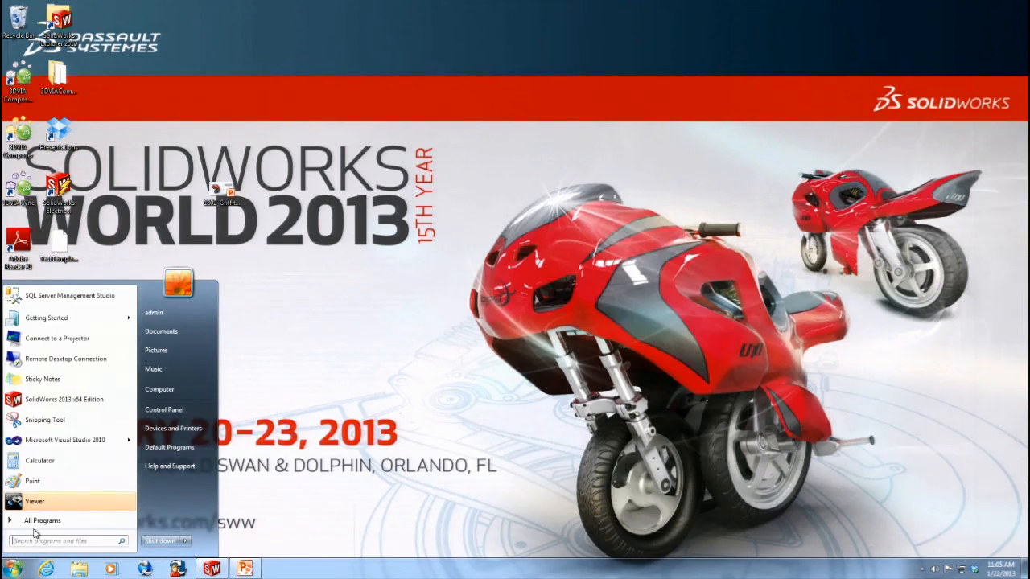
left_click(41, 523)
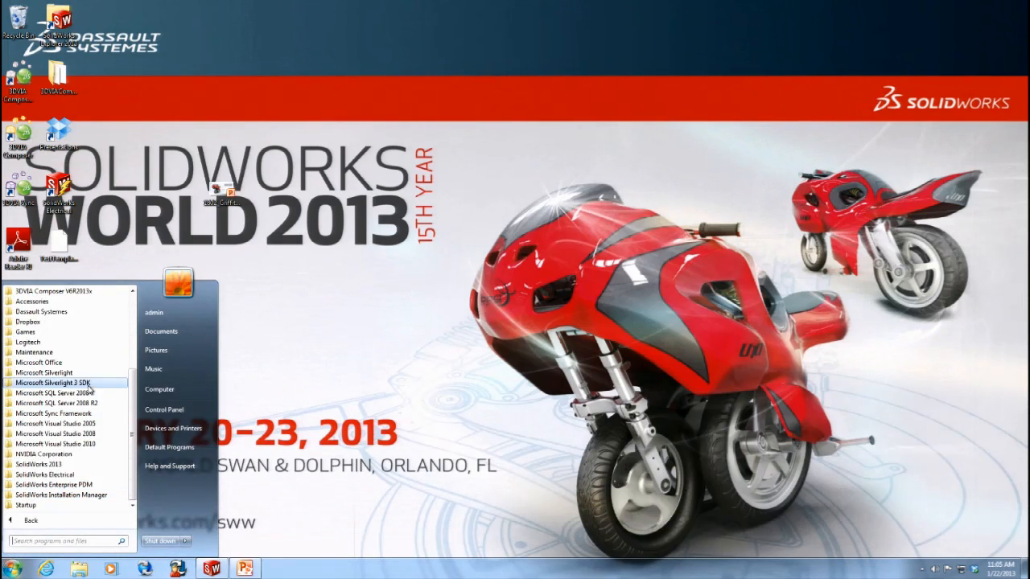
left_click(78, 465)
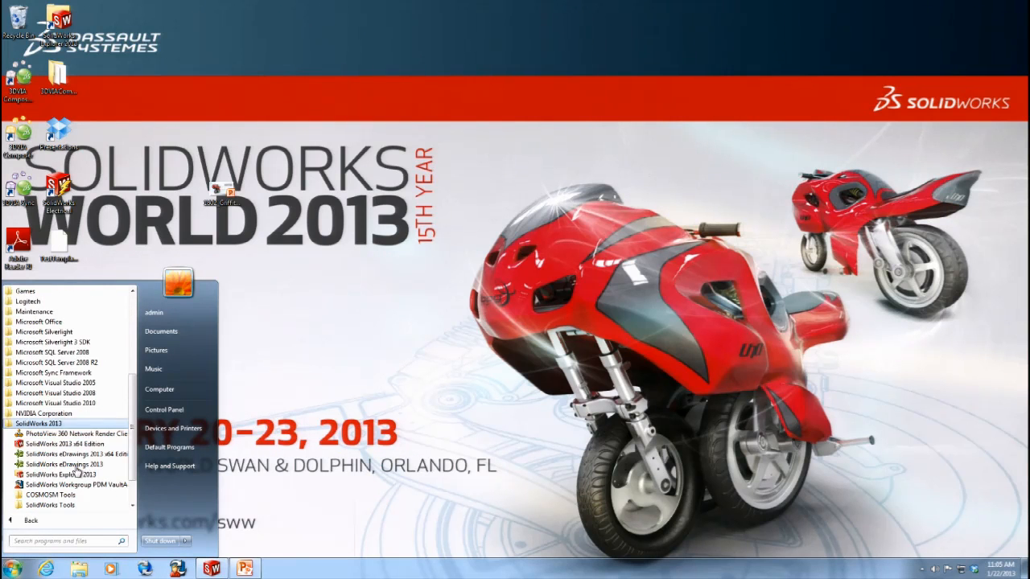
left_click(50, 505)
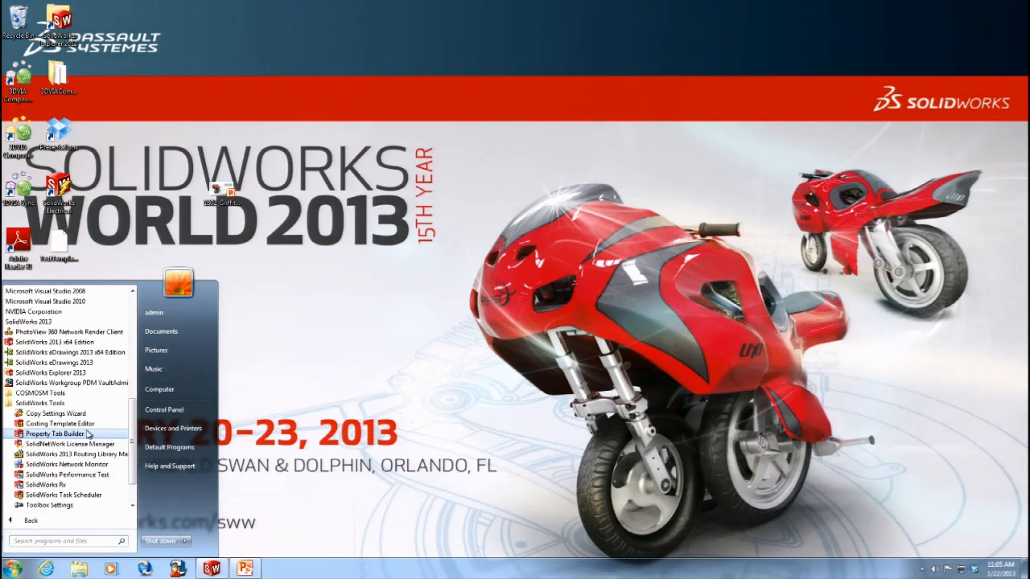
left_click(85, 435)
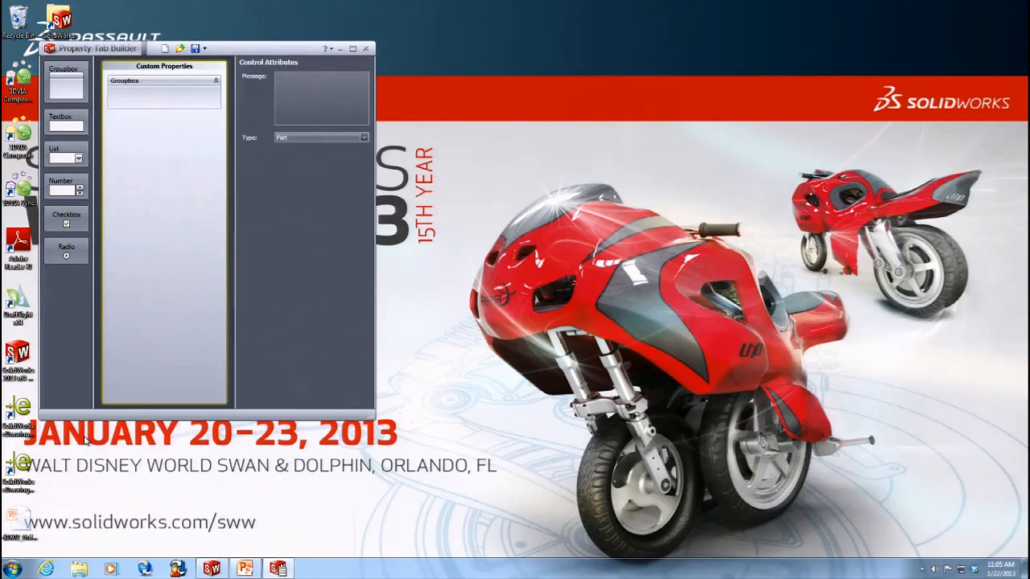
- Add two textboxes to the first groupbox of the new property tab
double_click(259, 46)
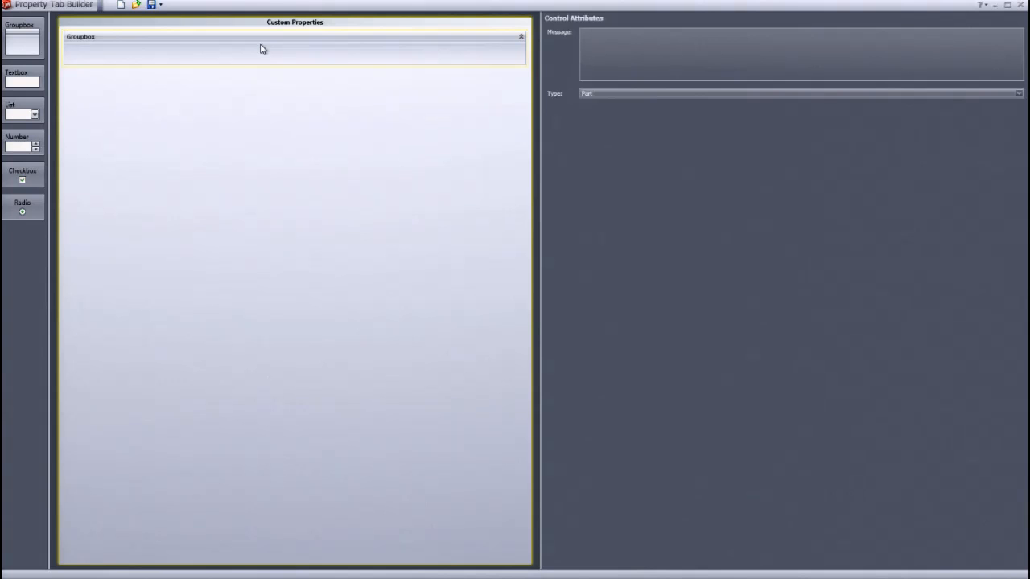
left_click(108, 51)
left_click_drag(32, 76, 111, 53)
left_click_drag(31, 79, 92, 87)
left_click(99, 62)
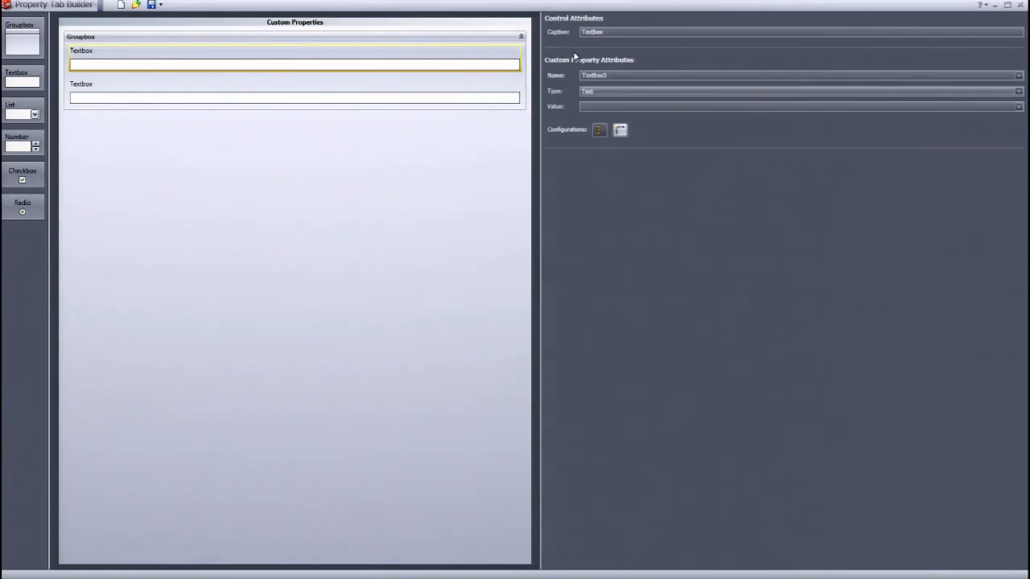
- Set the first textbox's caption to Part # and its property name to PartNo
double_click(585, 32)
type("PartN")
key("BackSpace")
key("BackSpace")
type("#")
key("Tab")
type("PartNo")
key("BackSpace")
key("BackSpace")
type("No")
- Set the second textbox's caption to Created Date, its type to Date, and its property name to CreatedDate
left_click(179, 87)
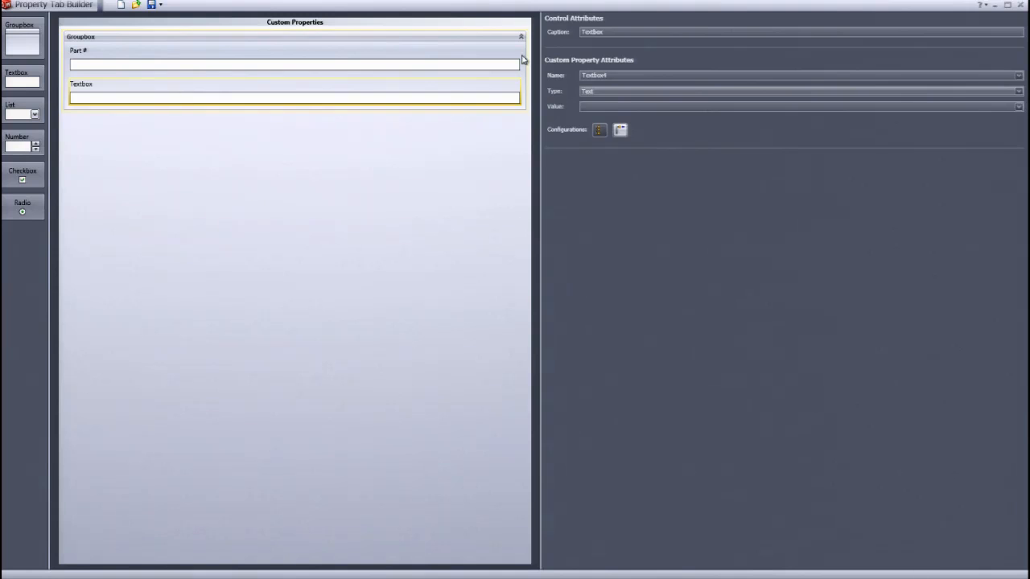
double_click(603, 34)
key("BackSpace")
type("Date")
key("Tab")
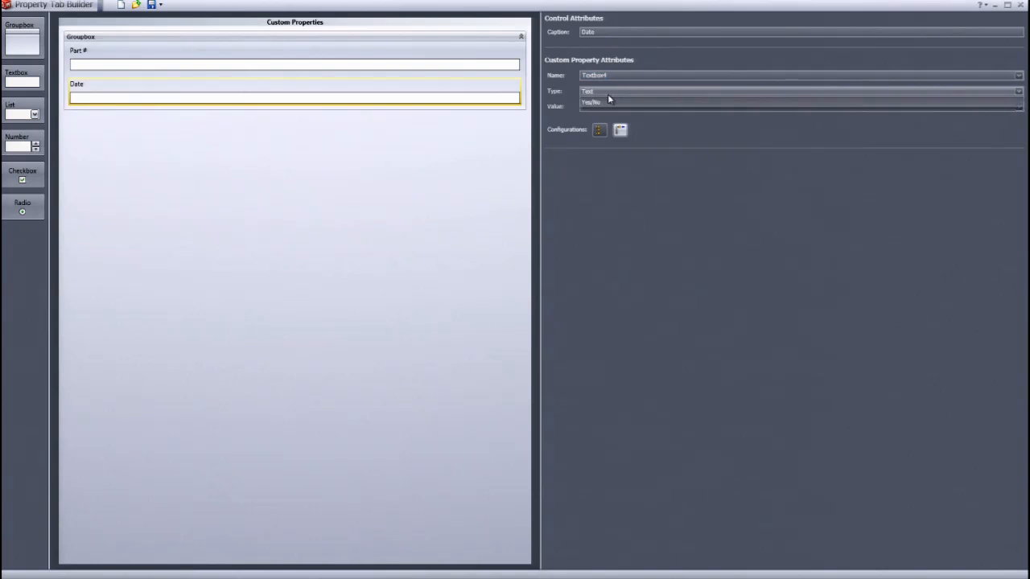
left_click(607, 92)
left_click(603, 111)
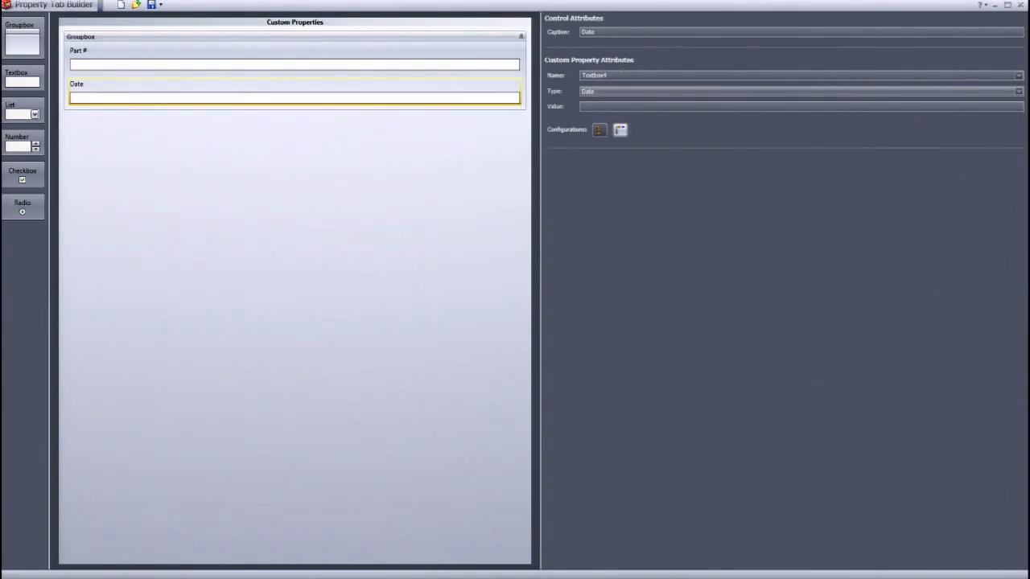
type("CreatedDate")
left_click(582, 31)
type("Created")
- Add a checkbox captioned Reviewed, with checked value Reviewed and unchecked value Unreviewed
left_click(121, 133)
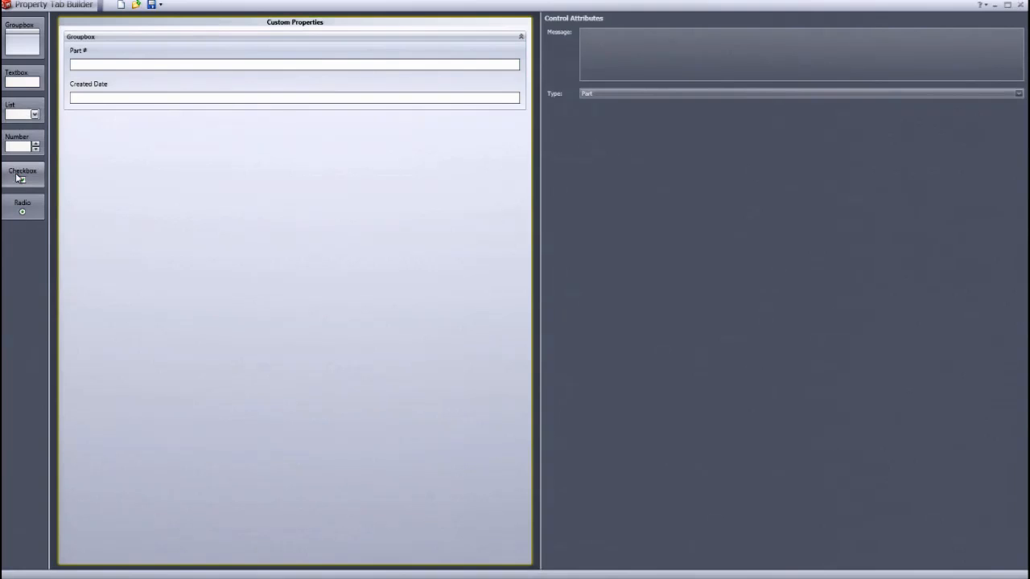
left_click_drag(15, 173, 85, 118)
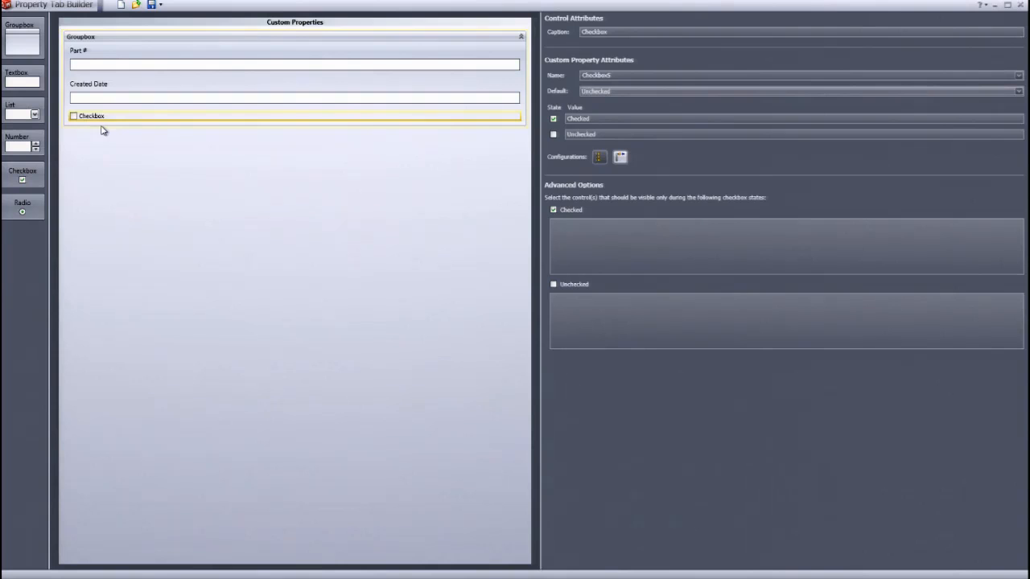
double_click(641, 31)
type("Reviewed")
key("Tab")
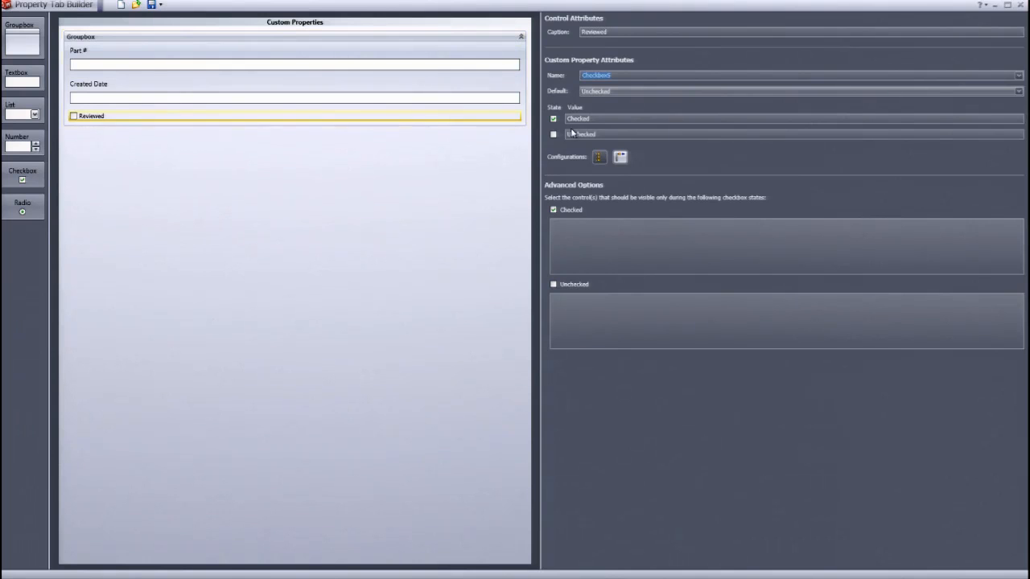
left_click_drag(596, 119, 555, 118)
type("RevieweUnreviewed")
key("Delete")
key("Delete")
key("Delete")
key("Delete")
key("Delete")
key("Delete")
key("Delete")
key("Delete")
key("Delete")
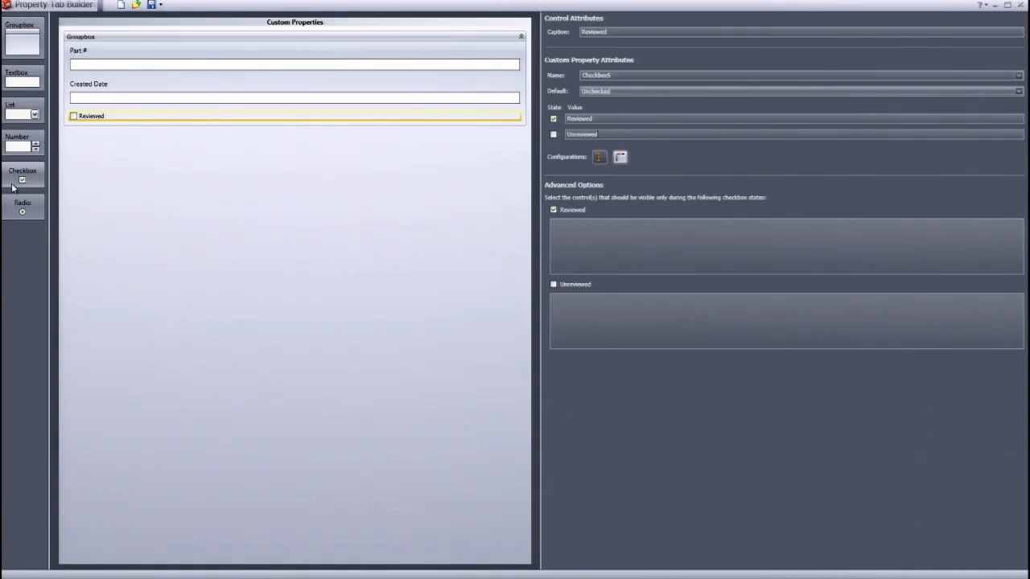
- Add a radio button group captioned Purchased/Manufactured with labels and values Purchased and Manufactured
left_click_drag(22, 206, 77, 160)
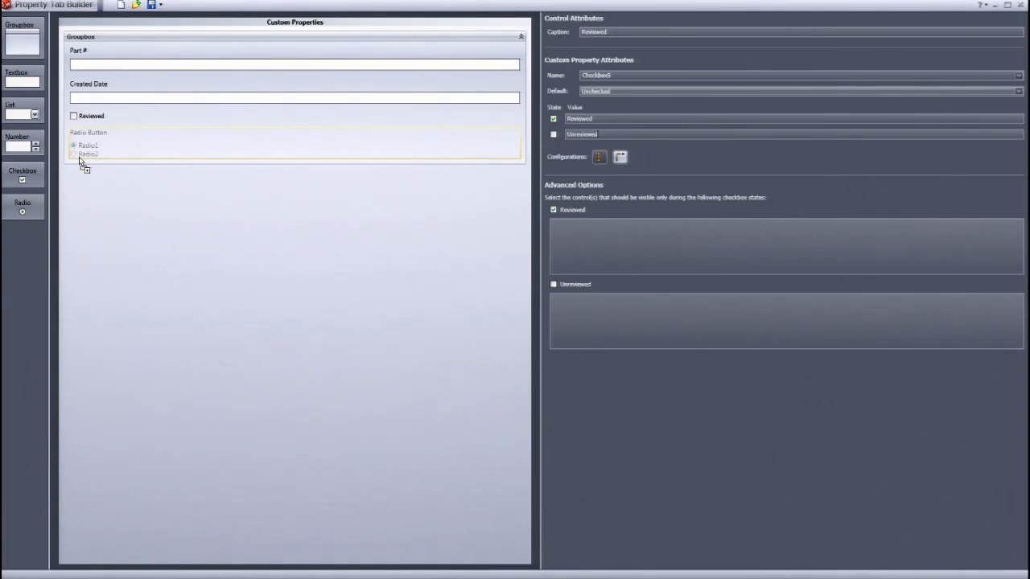
mouse_move(84, 156)
left_mouse_down()
mouse_move(102, 48)
mouse_move(104, 138)
mouse_move(87, 165)
left_mouse_up()
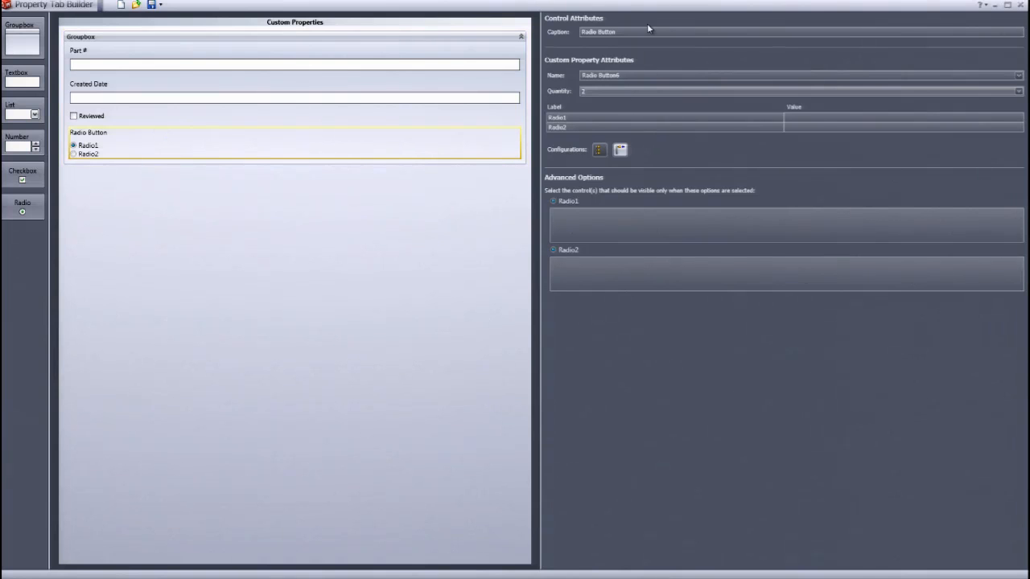
left_click(565, 34)
type("Purchased/Manufactured")
left_click_drag(632, 115, 442, 111)
type("Purchased")
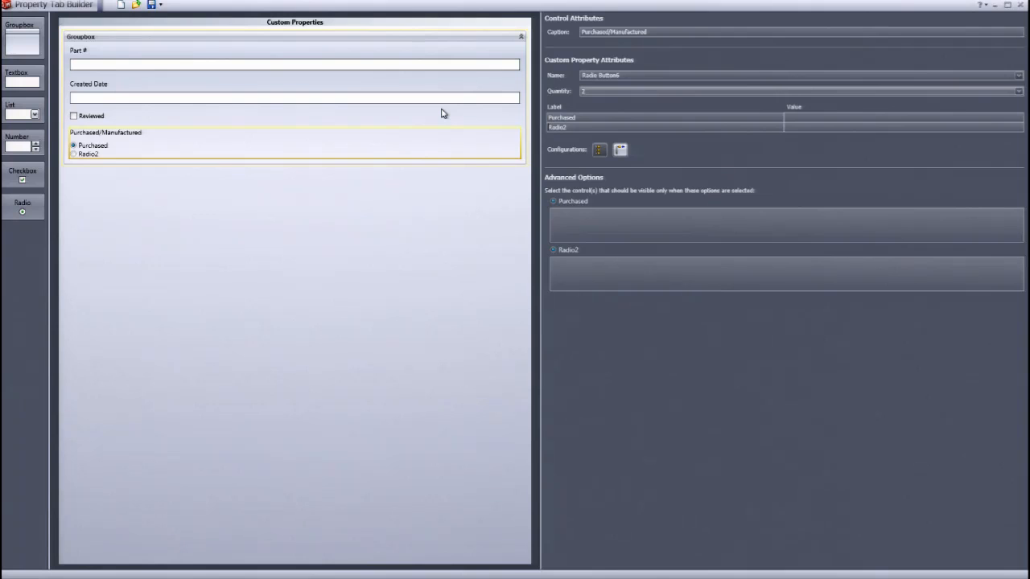
key("Down")
type("ManufacturedPurchasedManufactured")
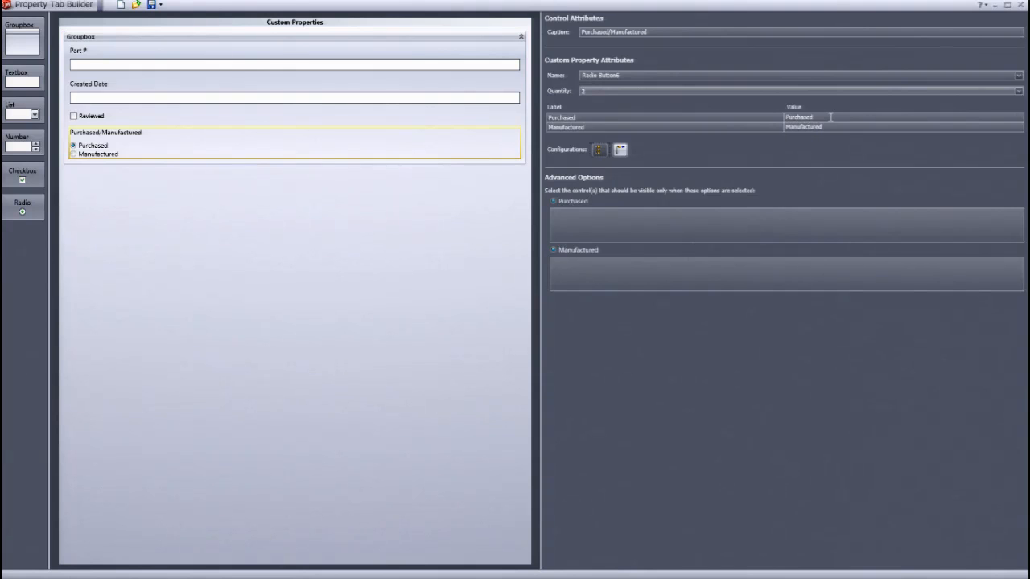
- Add a second groupbox containing a textbox captioned Vendor Name with property name Vendor
left_click(608, 224)
left_click_drag(4, 37, 94, 190)
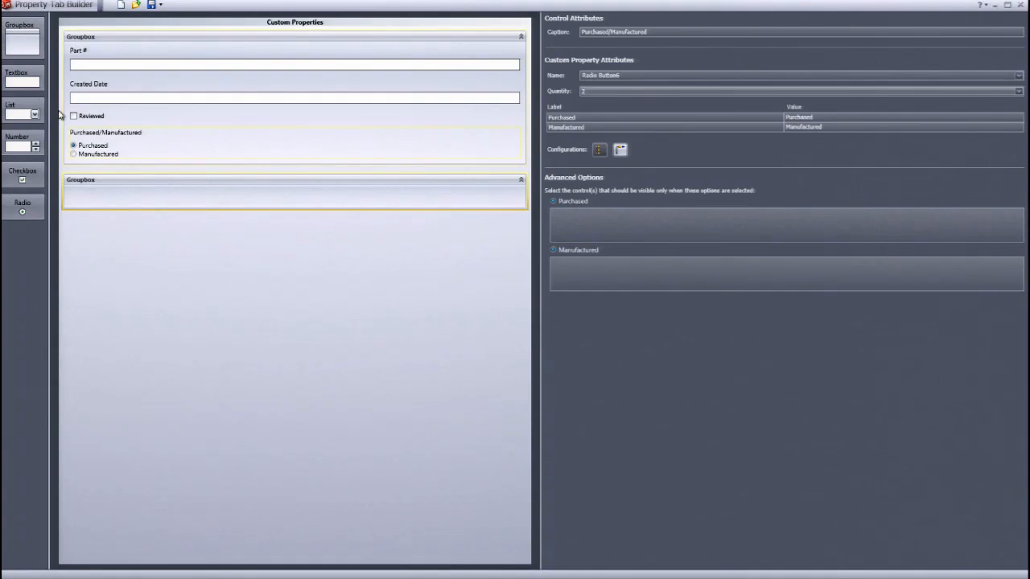
left_click_drag(22, 80, 100, 208)
type("Vendor Name")
key("Tab")
type("Vendor")
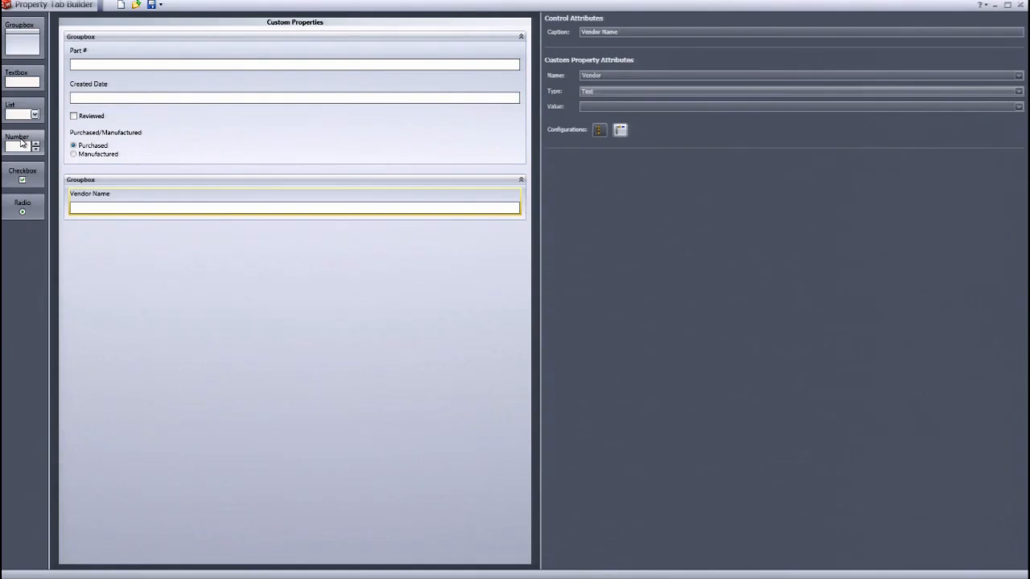
- Add a list control below Vendor Name in the second groupbox and delete the extra number control
left_click_drag(22, 142, 66, 197)
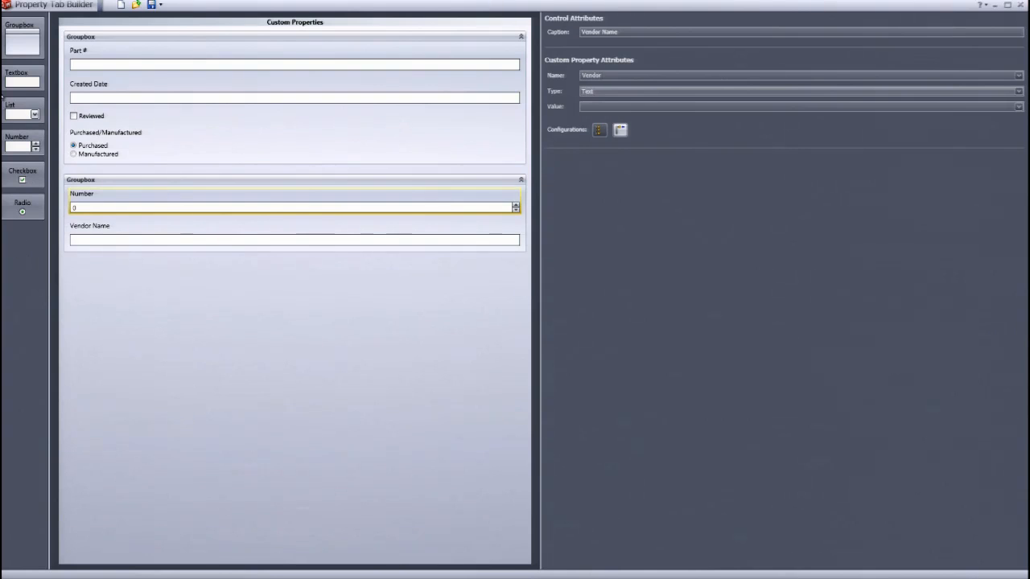
left_click_drag(23, 113, 88, 244)
left_click(95, 201)
key("Delete")
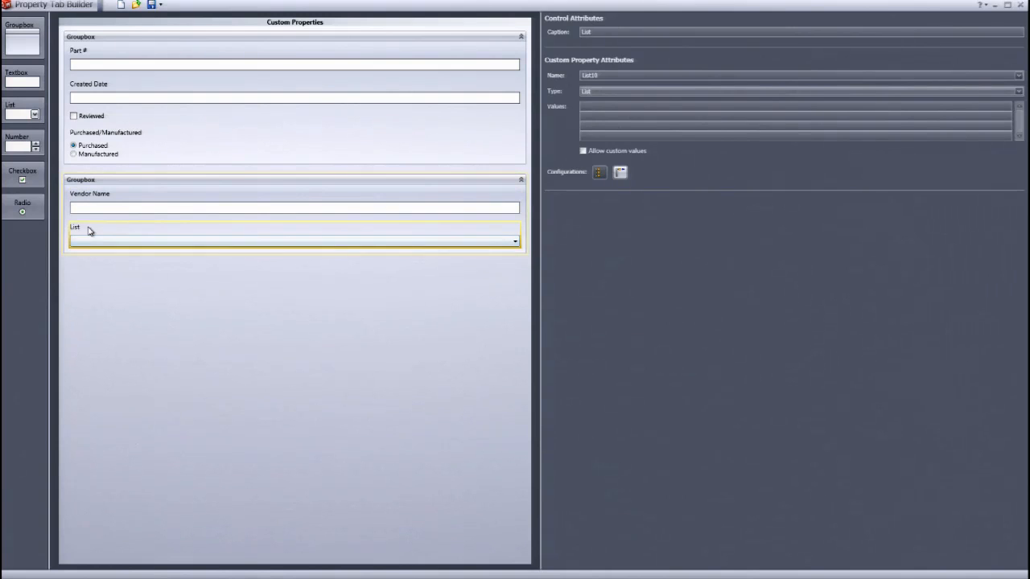
- Caption the list Vendor, keep its type as List, and enter the values Test Vendor1 and Test Vendor2
double_click(602, 32)
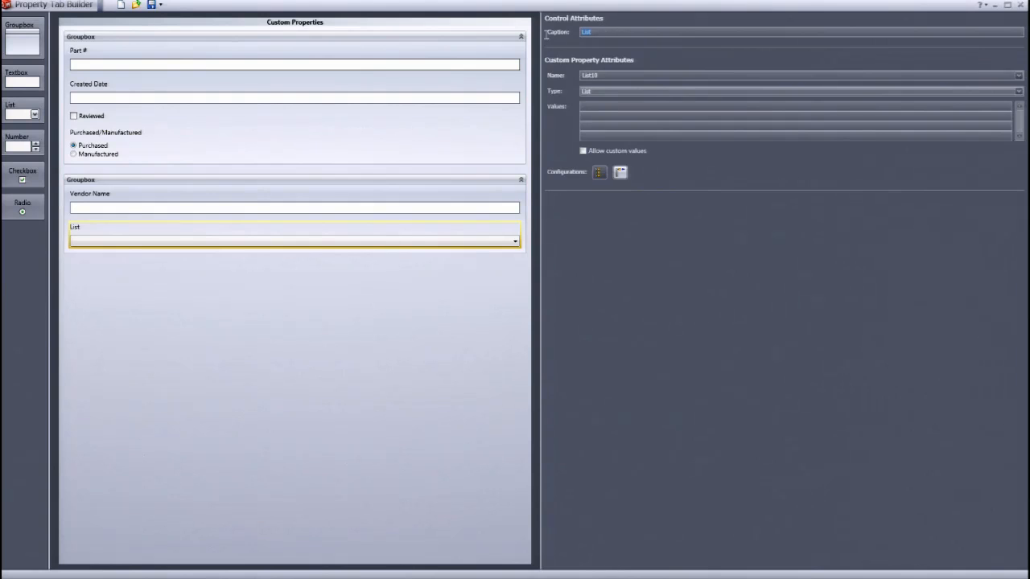
key("BackSpace")
type("Vendor")
key("Tab")
left_click(635, 93)
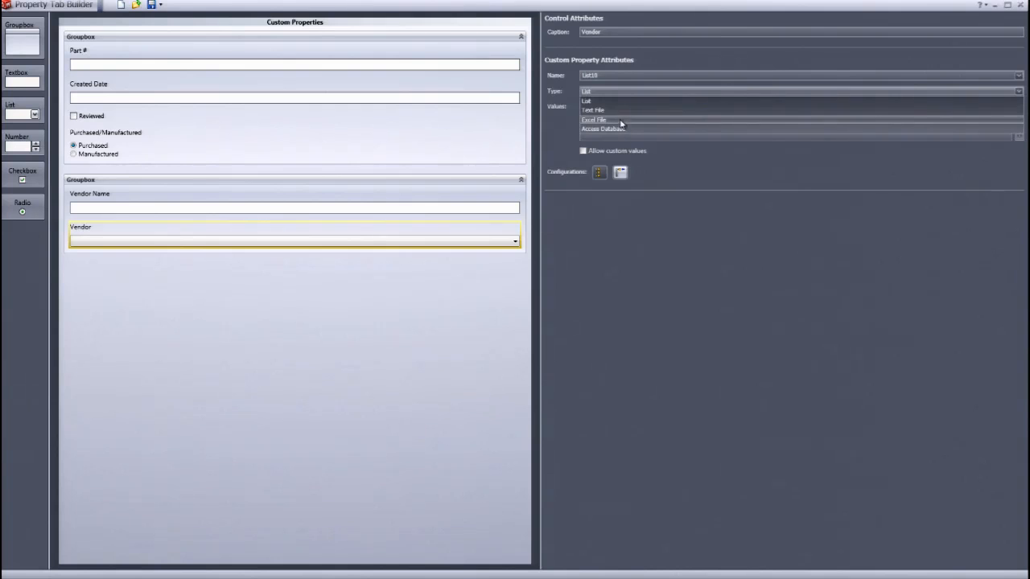
left_click(620, 109)
left_click(621, 90)
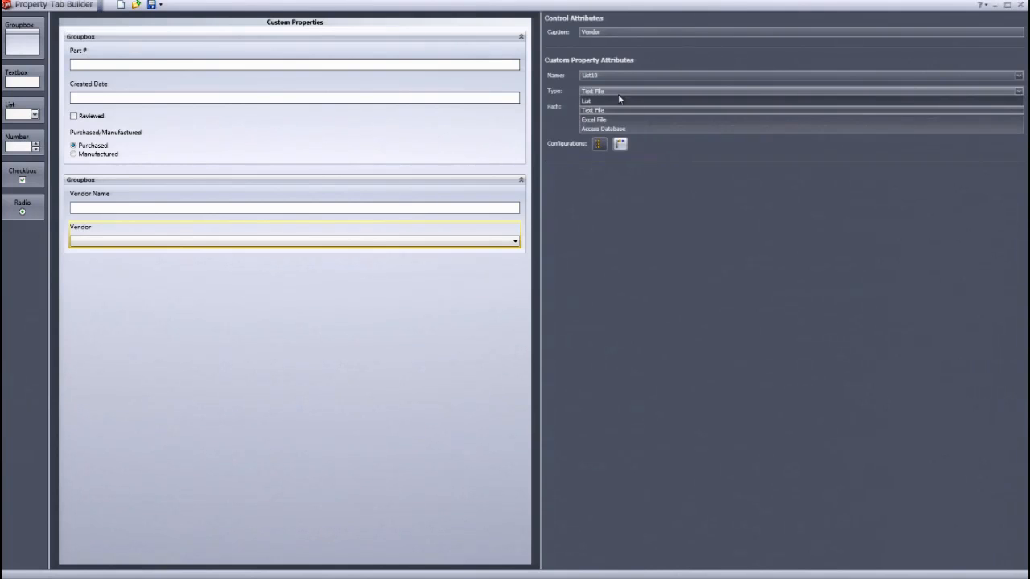
left_click(613, 101)
type("Test Vendor1")
key("Return")
type("Test Vendor2")
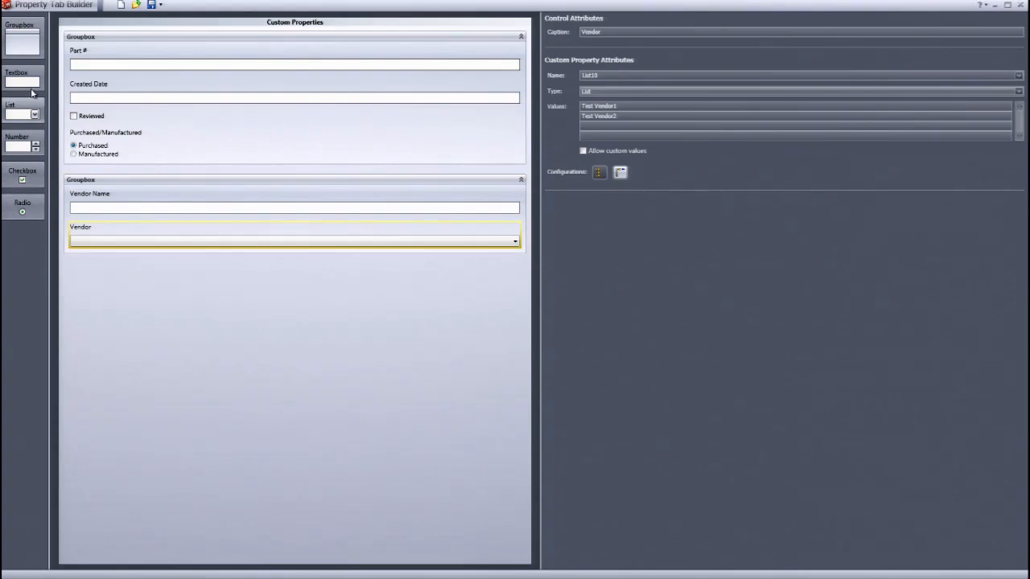
- Add a third groupbox captioned Manufactured
left_click_drag(16, 35, 123, 270)
left_click_drag(655, 30, 459, 25)
type("Manufactured")
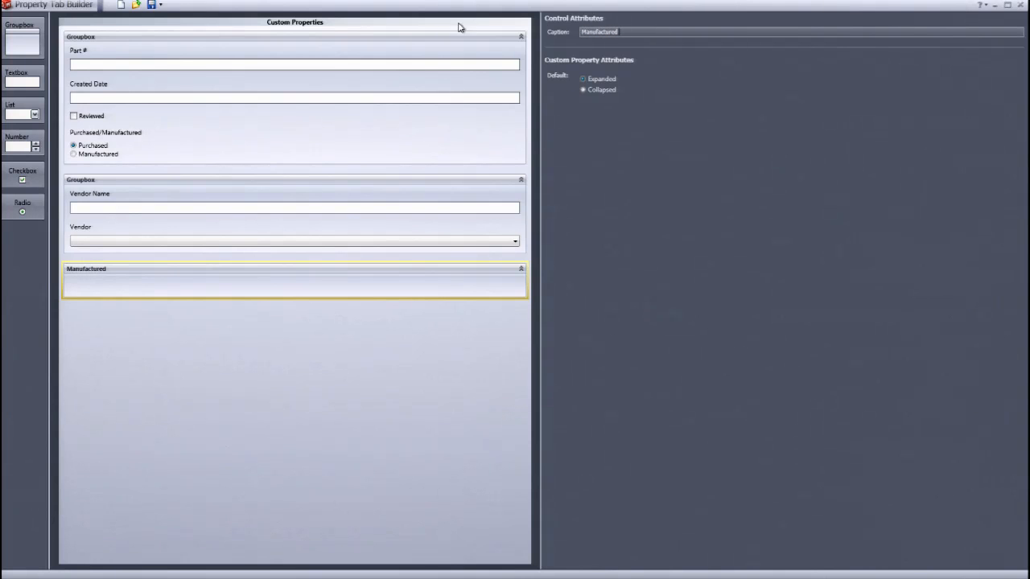
key("Tab")
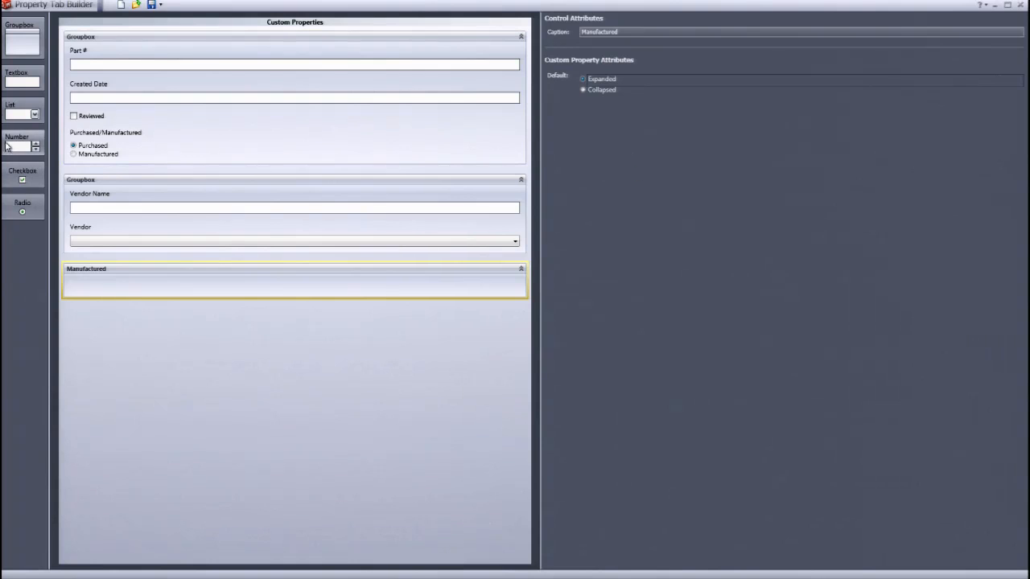
- Add a textbox in the Manufactured groupbox captioned Drawing # with property name Drawing
left_click_drag(14, 87, 115, 299)
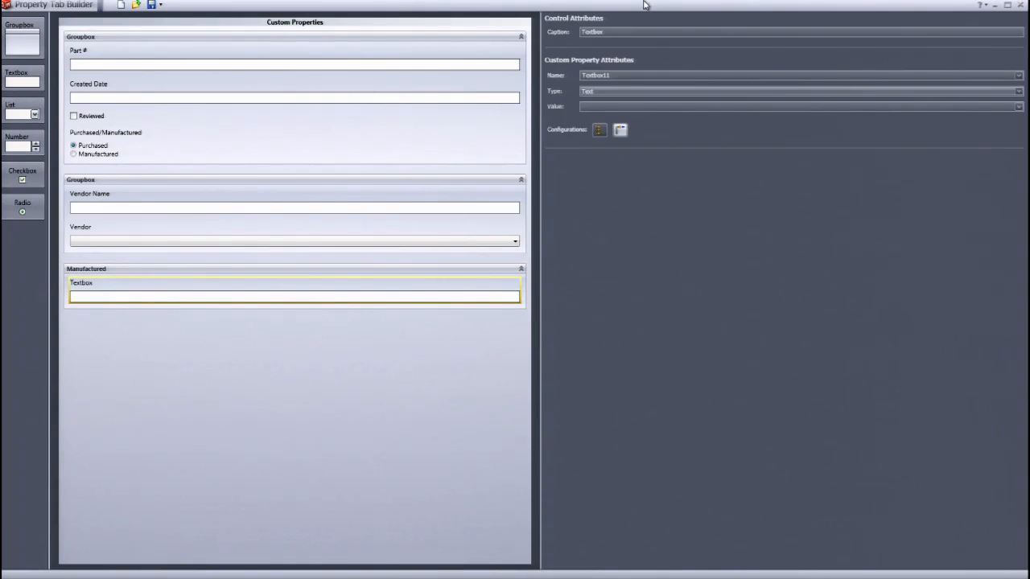
double_click(621, 33)
key("BackSpace")
type("Drawing #")
key("Tab")
type("DrawingN")
key("BackSpace")
- Add a list captioned and named Manufacturing Type with values Laser, Weld and Machine
left_click_drag(10, 110, 100, 334)
left_click(614, 89)
left_click(637, 31)
type("M")
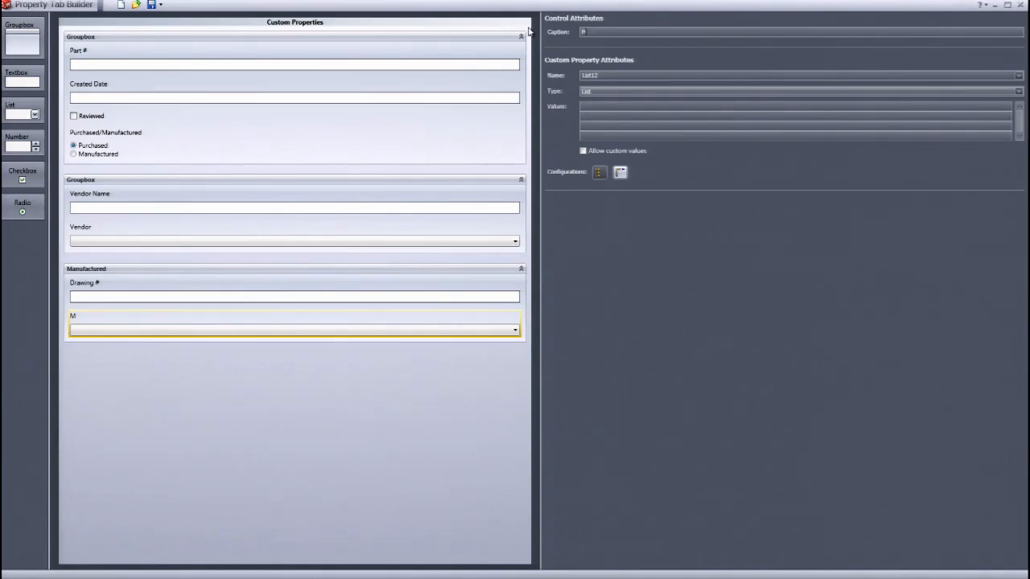
type("anufacturing Type")
key("Tab")
type("Manufactu")
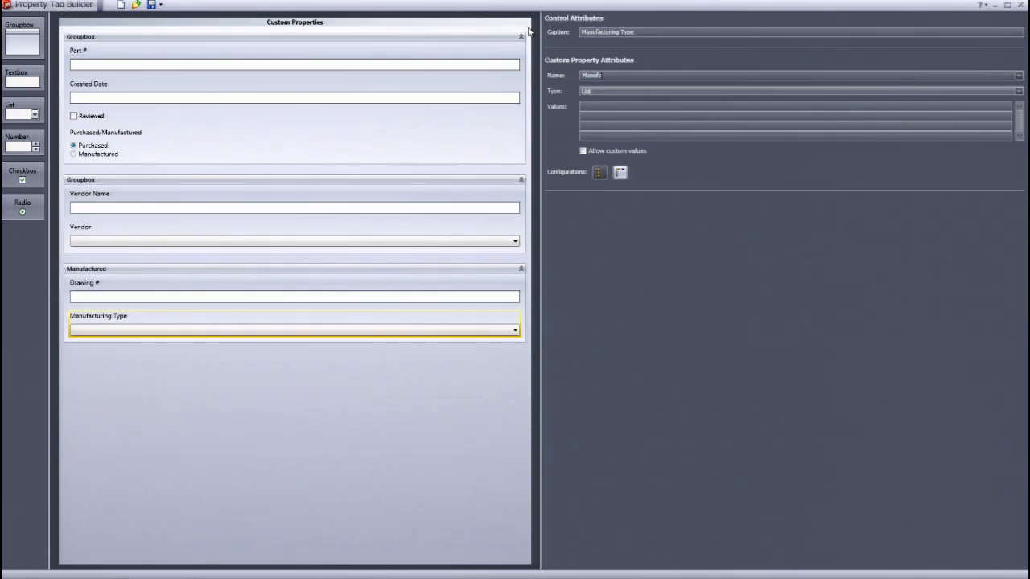
type("ring Type")
key("Tab")
key("Tab")
type("Laser")
key("Return")
type("Weld ")
type("Machined")
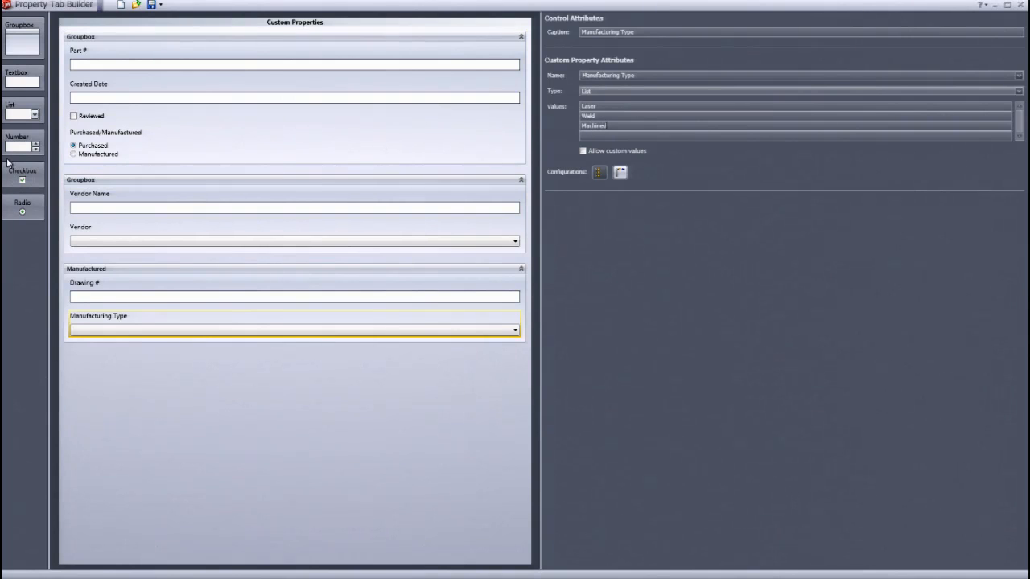
- Make the second groupbox show only for Purchased and the Manufactured groupbox only for Manufactured
left_click(128, 152)
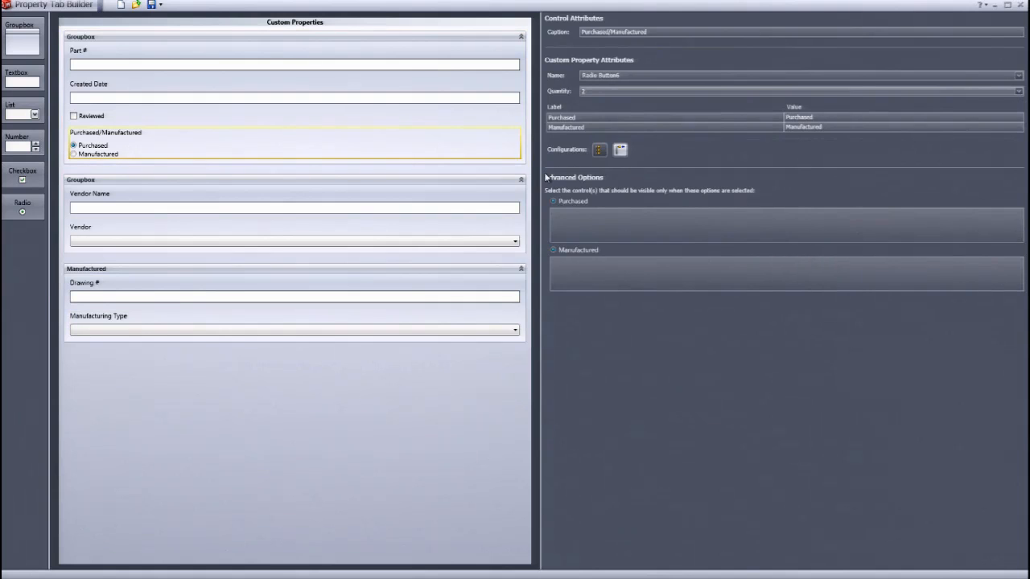
left_click(618, 242)
left_click(225, 189)
left_click(616, 272)
left_click(217, 275)
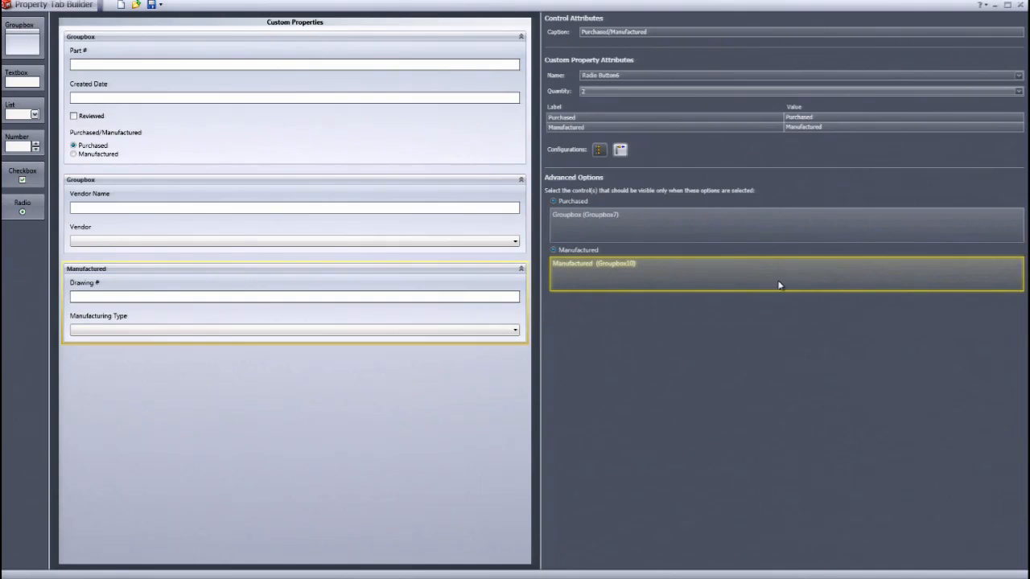
left_click(672, 312)
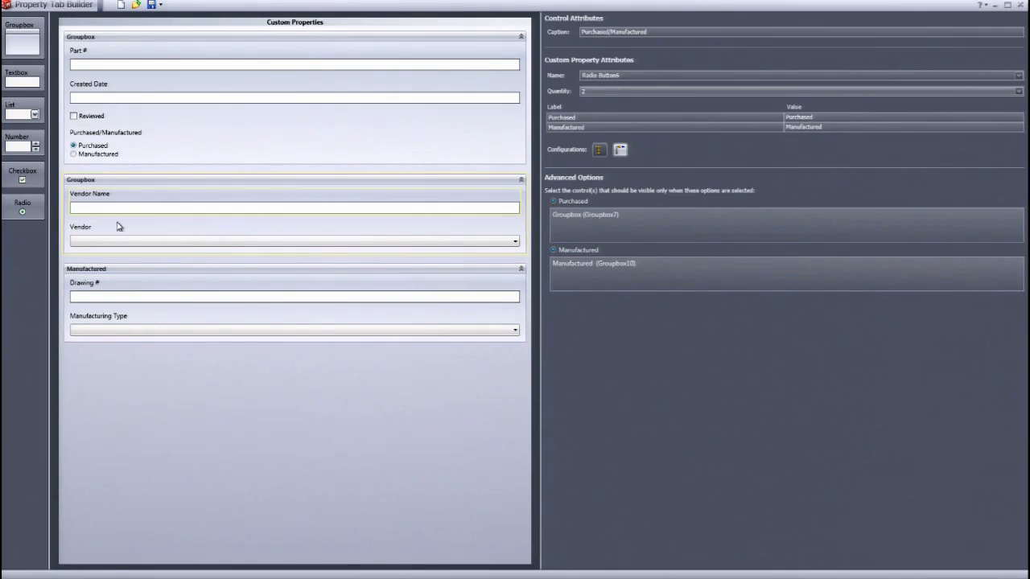
- Add a textbox captioned Material with the value [SW-Material] to the Manufactured groupbox
left_click_drag(20, 81, 100, 349)
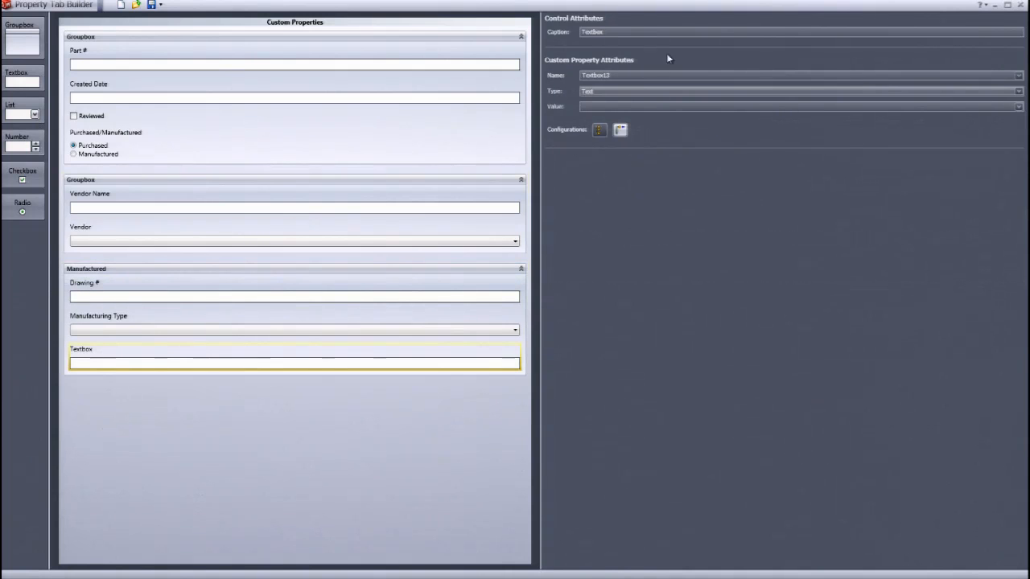
double_click(628, 32)
type("Material")
key("Tab")
left_click(583, 107)
type("[")
key("Tab")
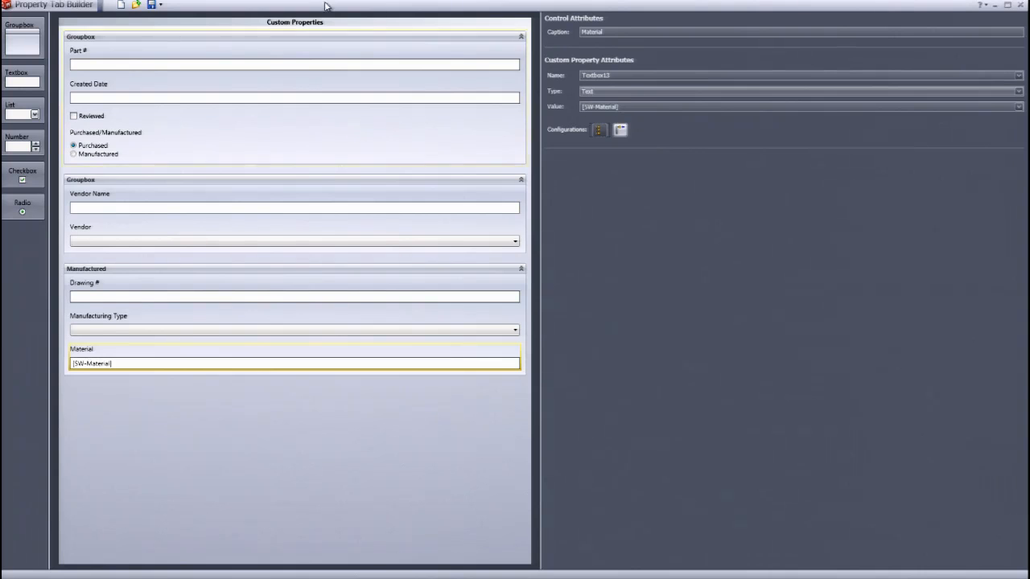
- Save the property tab template to the Desktop as Template_1
left_click(151, 4)
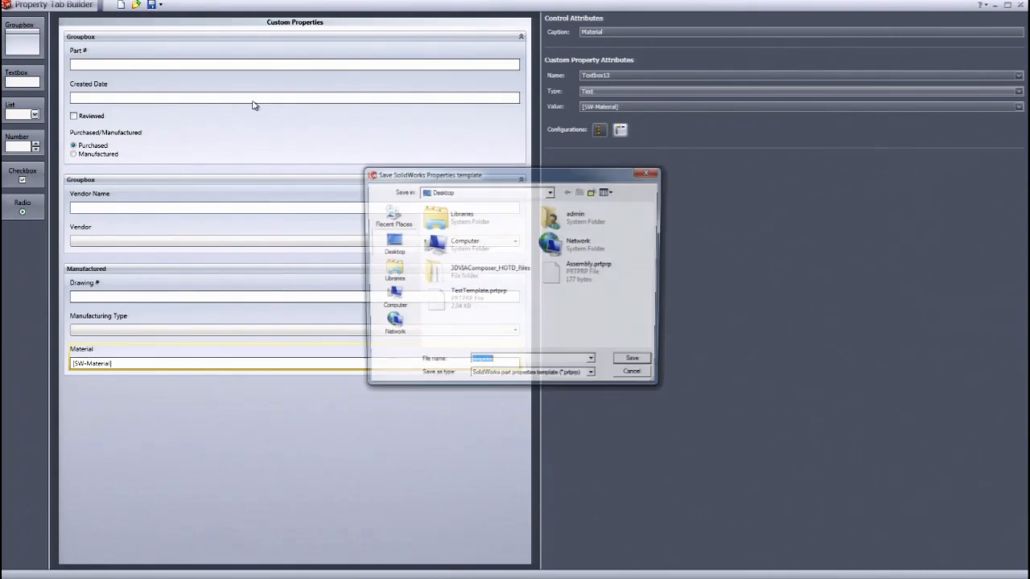
type("Template_1")
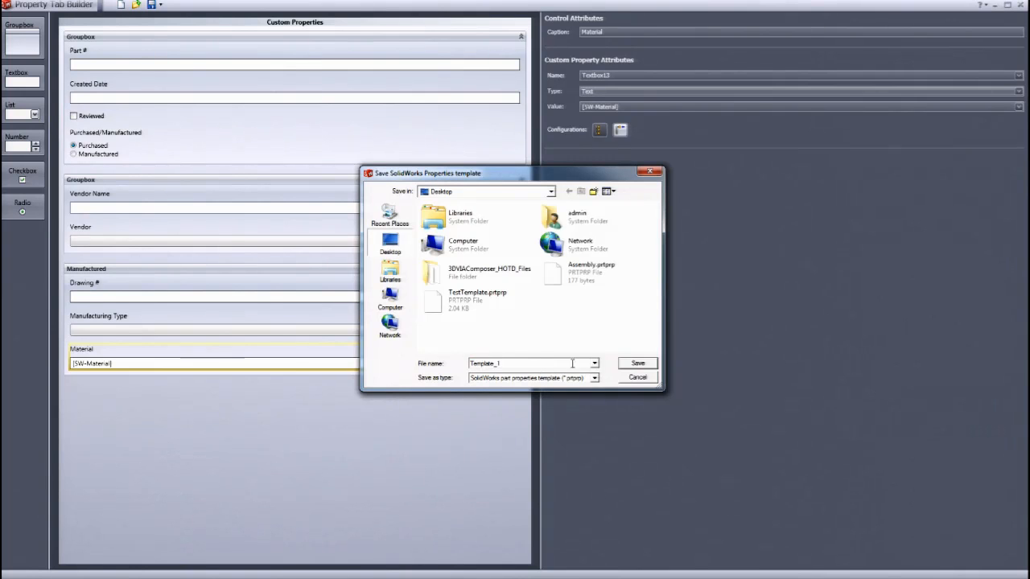
left_click(649, 364)
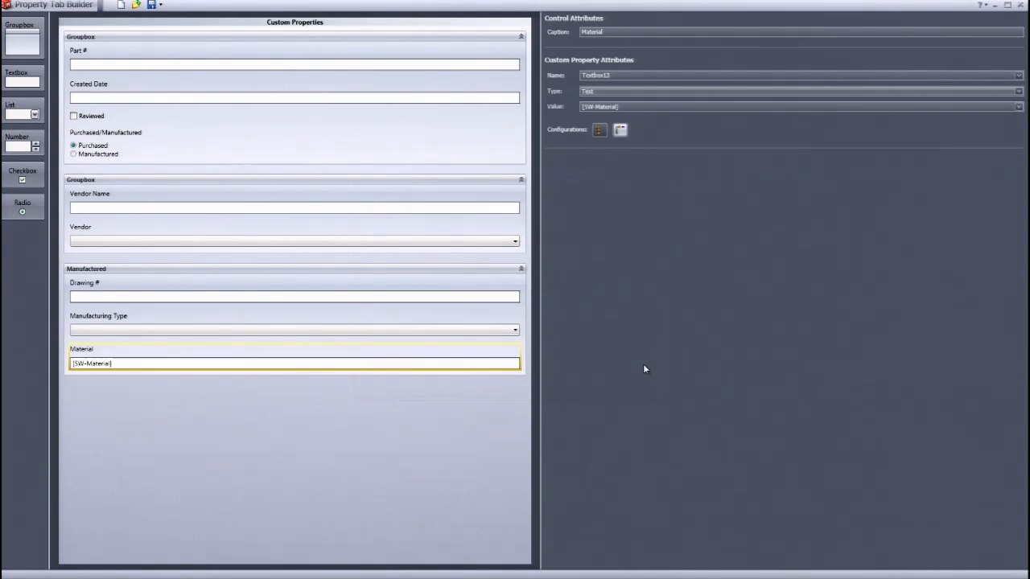
- Close Property Tab Builder and restore the SolidWorks part window maximized
left_click(1019, 7)
left_click(225, 570)
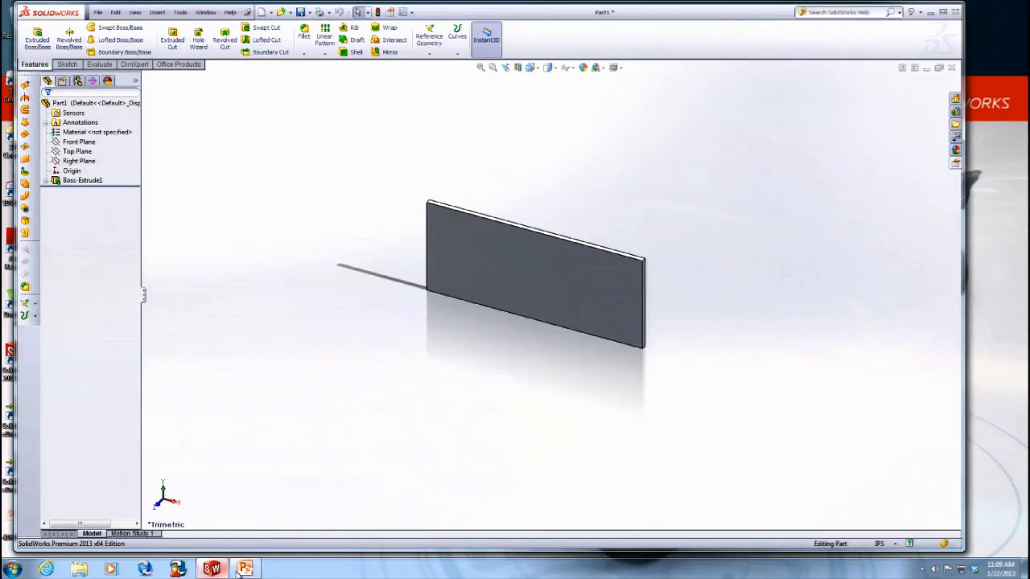
double_click(523, 13)
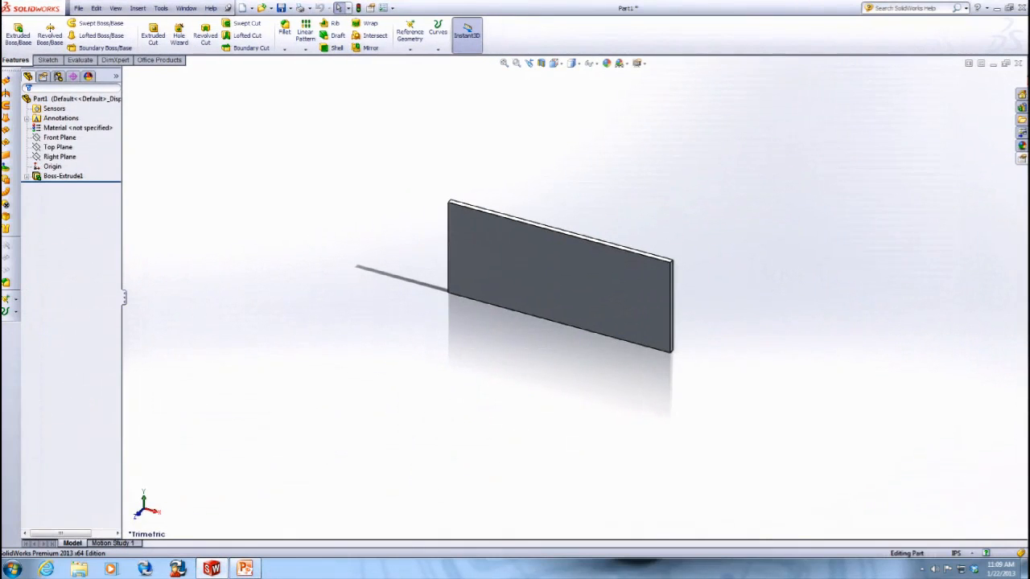
- Close the current part without saving and create a new part document
left_click(1018, 62)
left_click(475, 296)
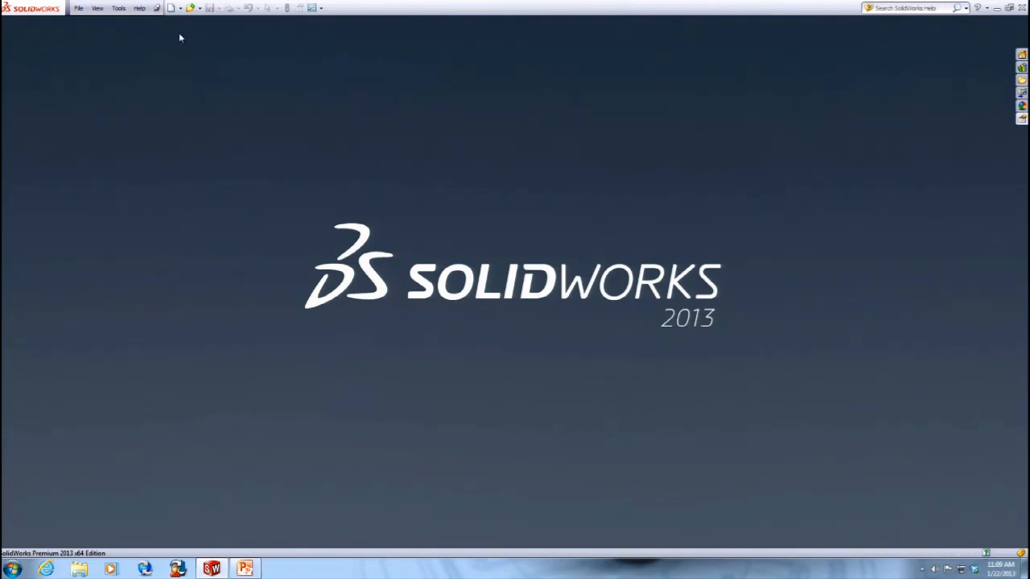
left_click(171, 8)
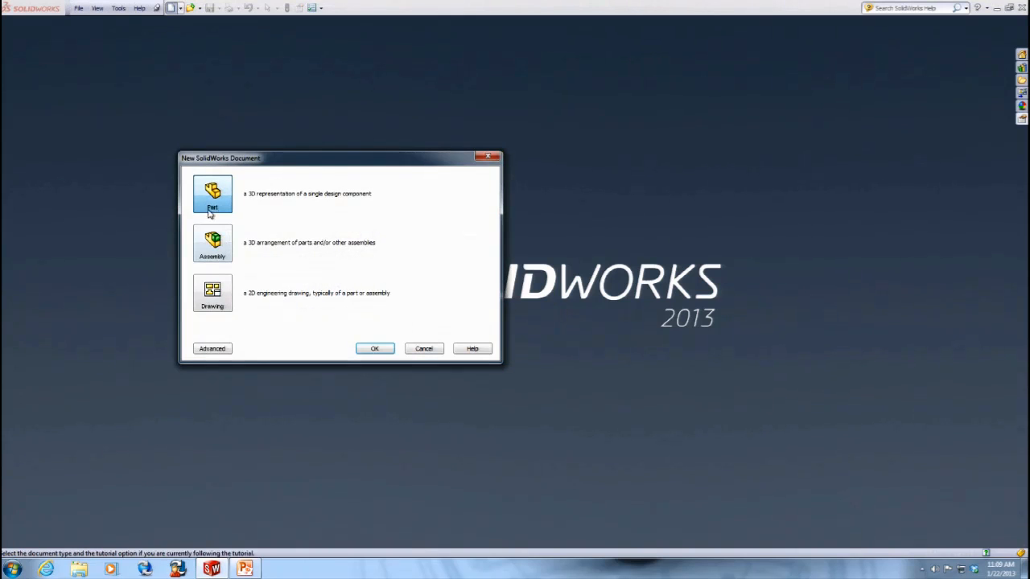
left_click(372, 349)
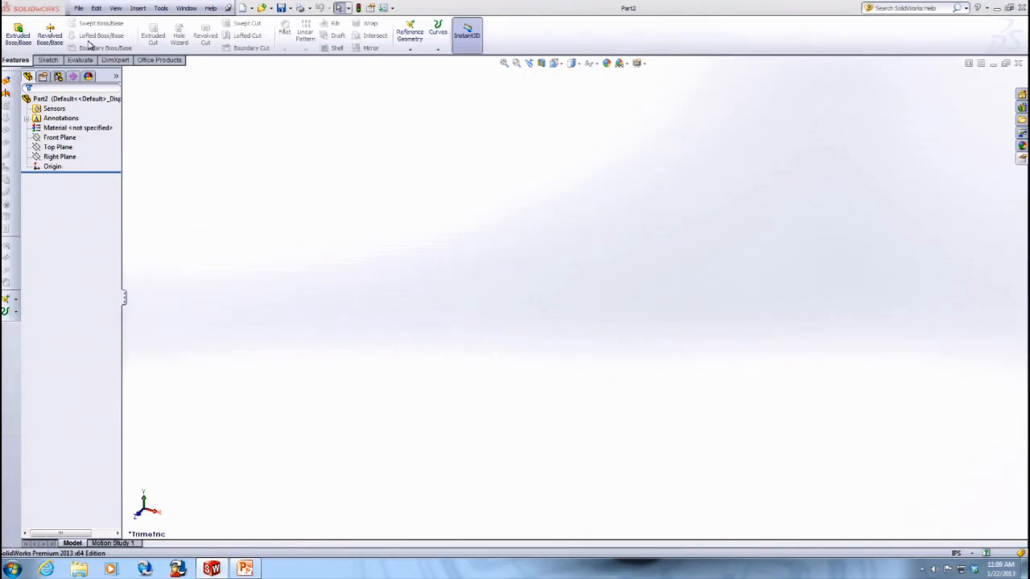
- Sketch a rectangle on the Front Plane and extrude it 0.10 in as a boss
left_click(48, 59)
left_click(13, 32)
left_click(440, 189)
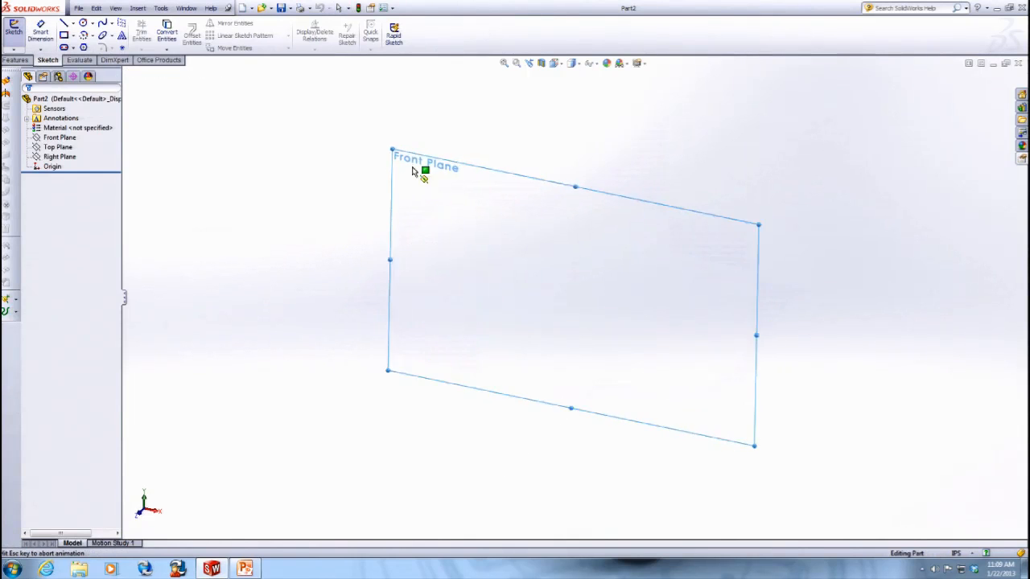
left_click(64, 35)
left_click_drag(441, 245, 711, 378)
left_click(16, 60)
left_click(18, 35)
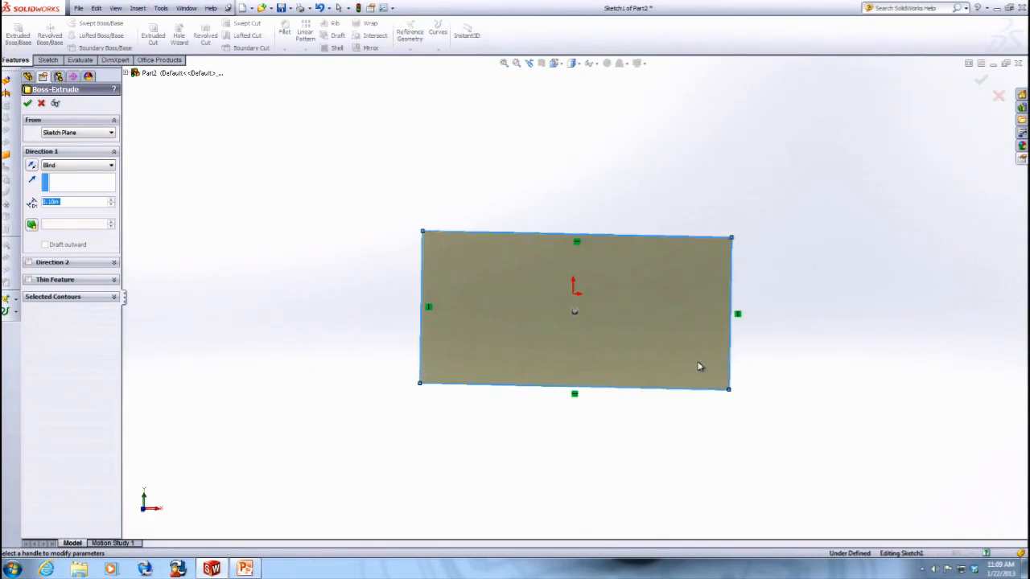
left_click(28, 103)
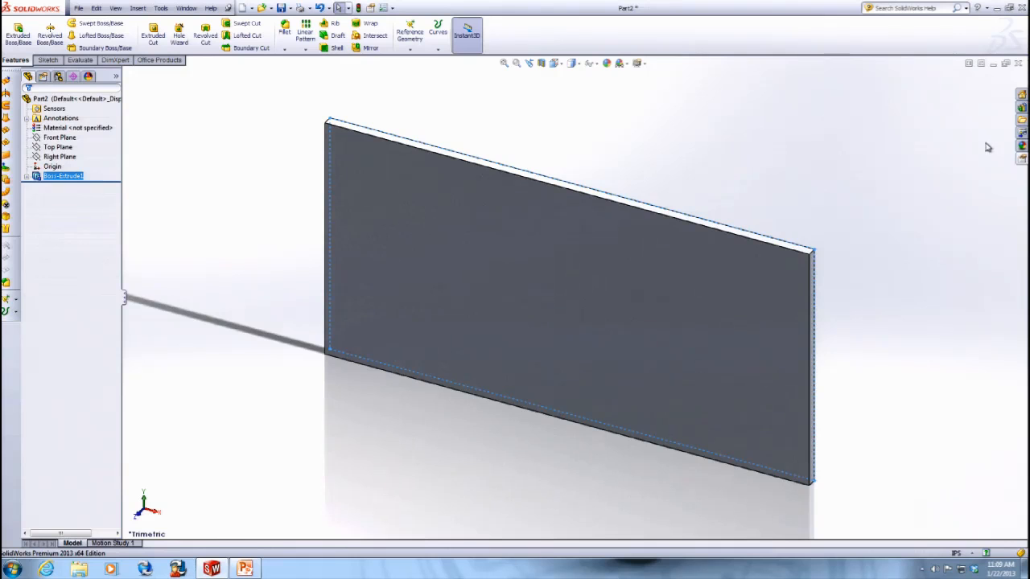
- Open the Custom Properties task pane and choose the Template_1.prtprp template
left_click(1022, 158)
left_click(979, 120)
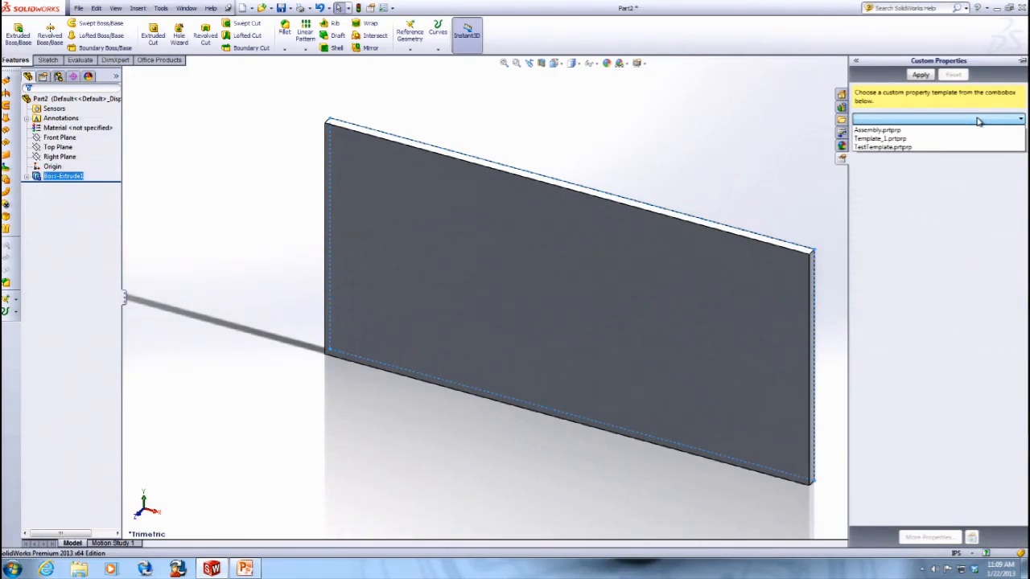
left_click(935, 139)
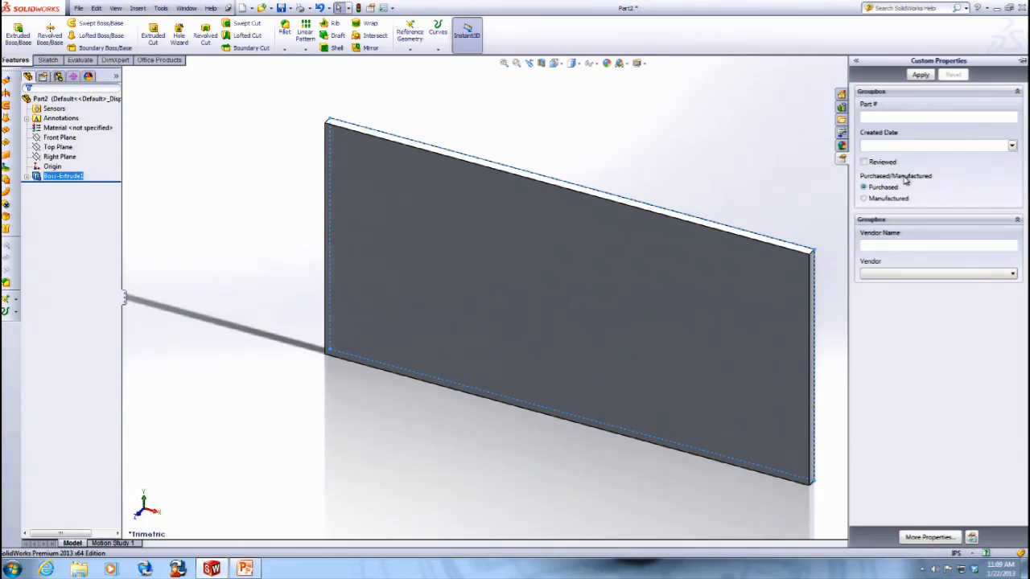
- Set the part to Manufactured and open Edit Material from the Material list, saving the pending property changes
left_click(957, 117)
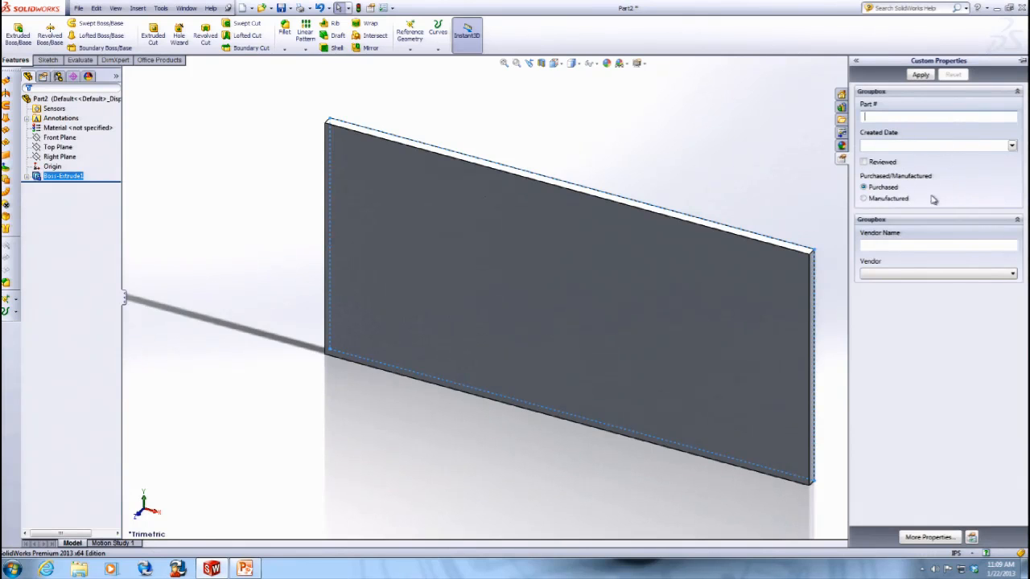
left_click(873, 201)
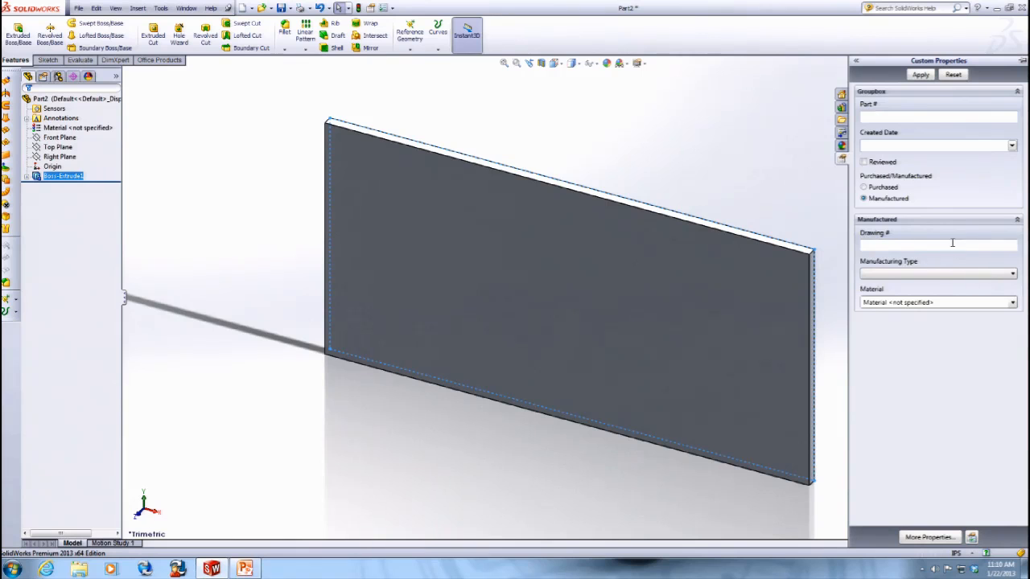
left_click(1012, 303)
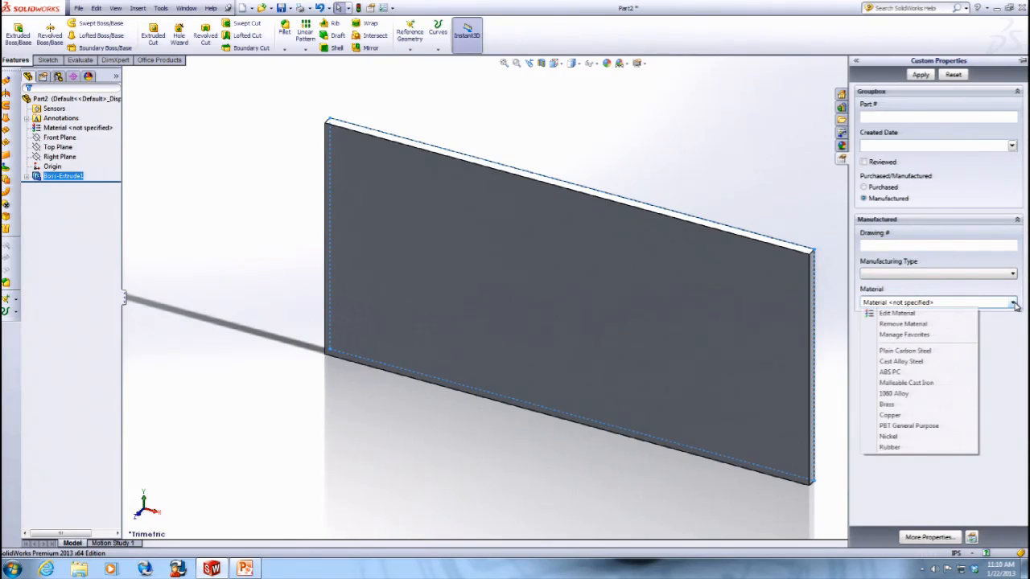
left_click(899, 315)
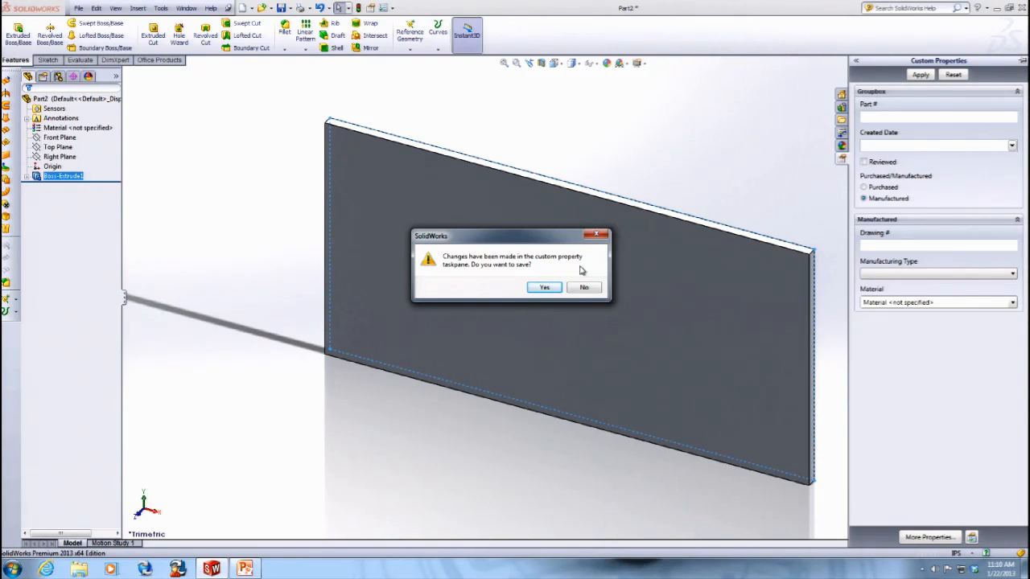
left_click(537, 289)
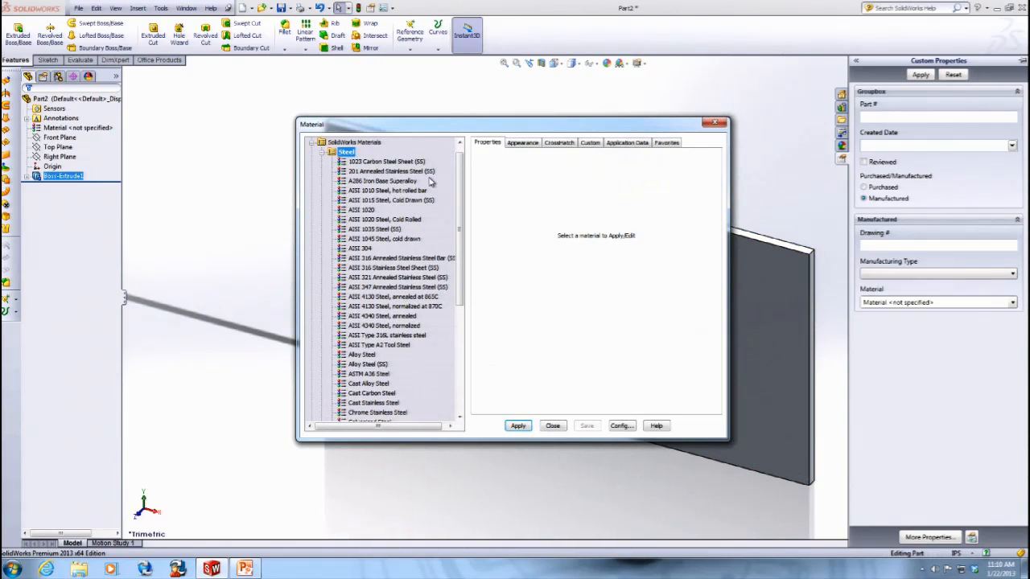
- Browse the steel materials in the Material dialog and close it
scroll(455, 172, "down", 5)
scroll(459, 276, "up", 6)
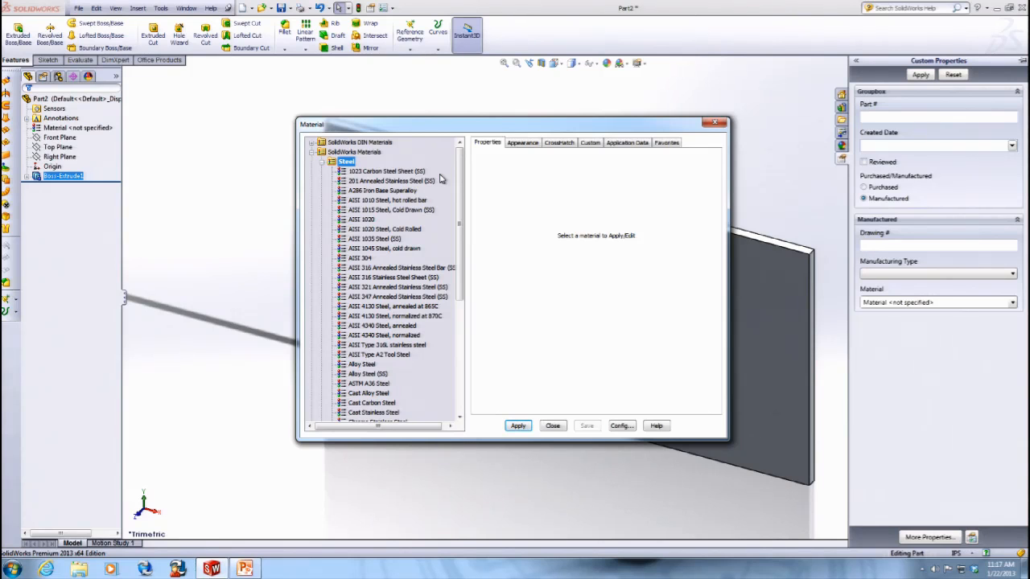
left_click(714, 122)
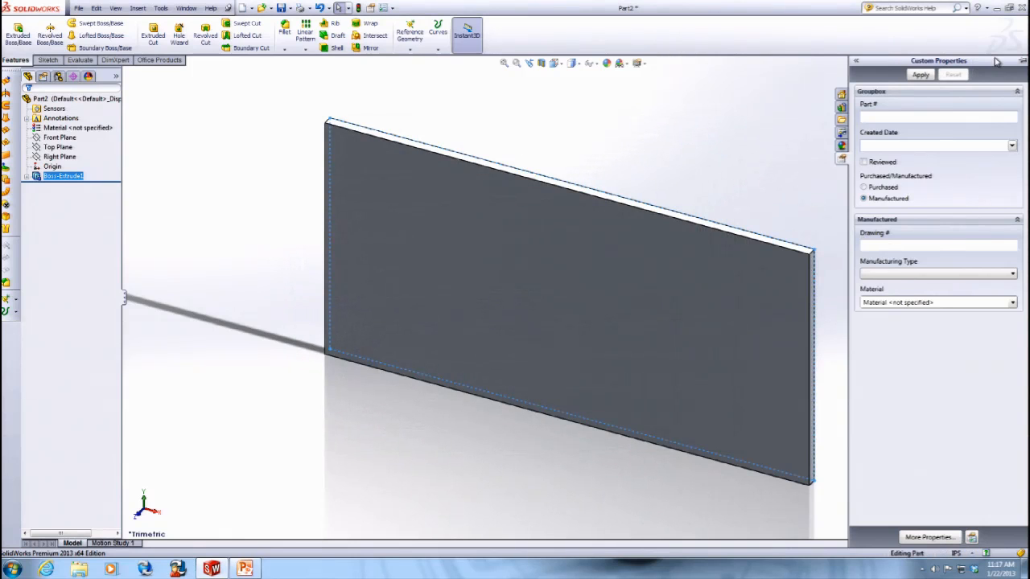
- Exit SolidWorks without saving and launch Property Tab Builder from the SolidWorks Tools start menu folder
left_click(1023, 7)
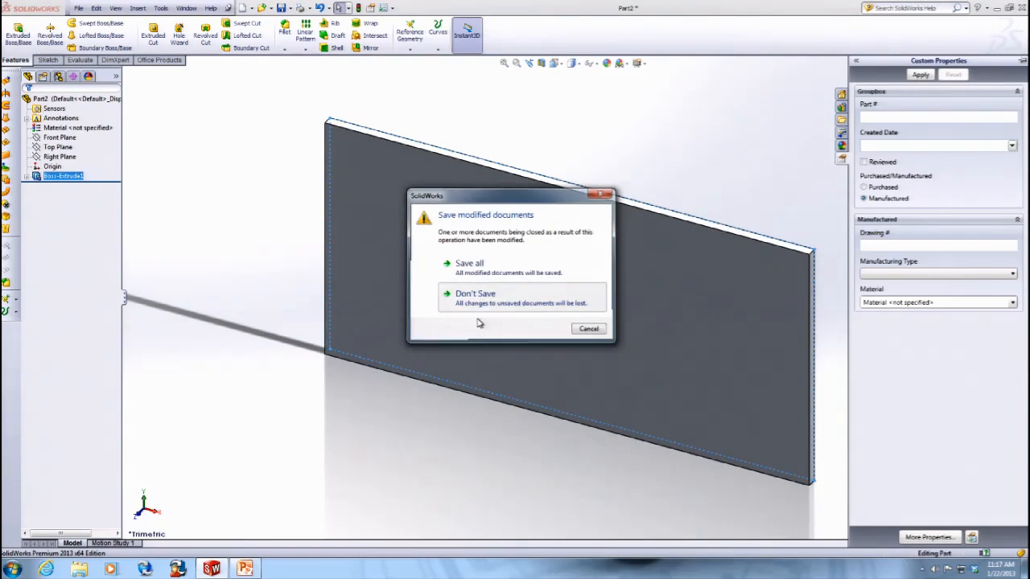
left_click(510, 294)
key("super")
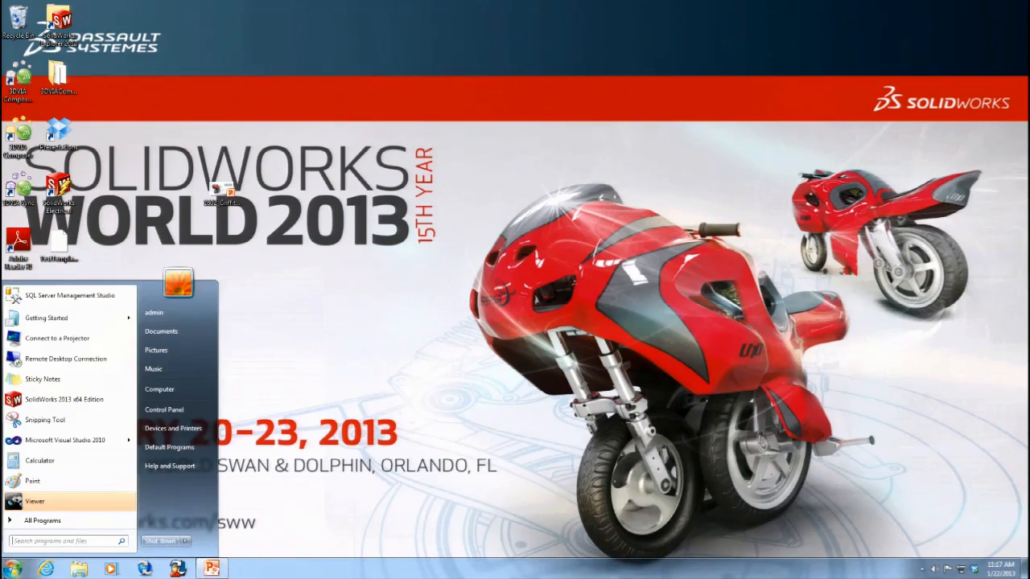
left_click(49, 522)
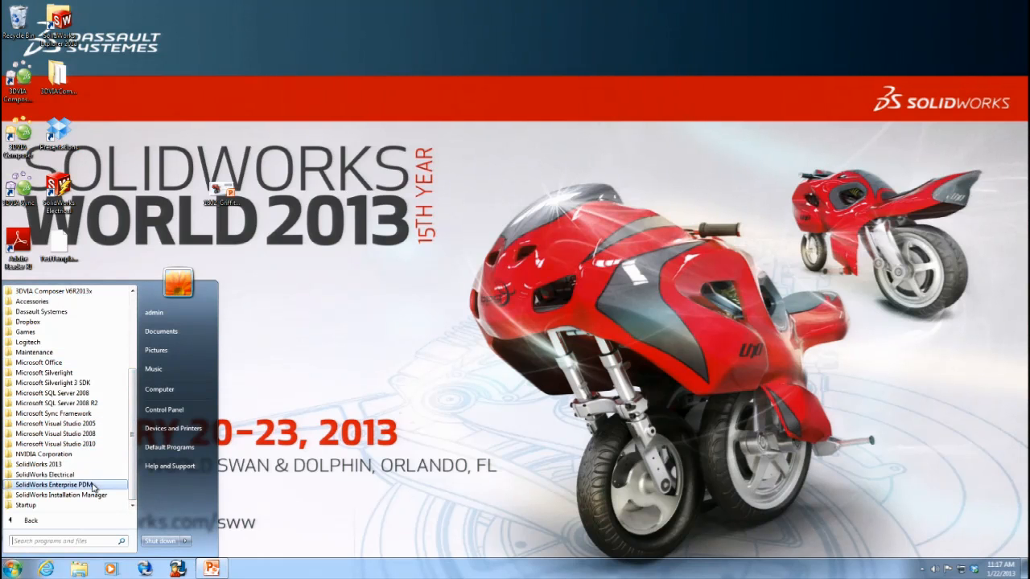
left_click(56, 466)
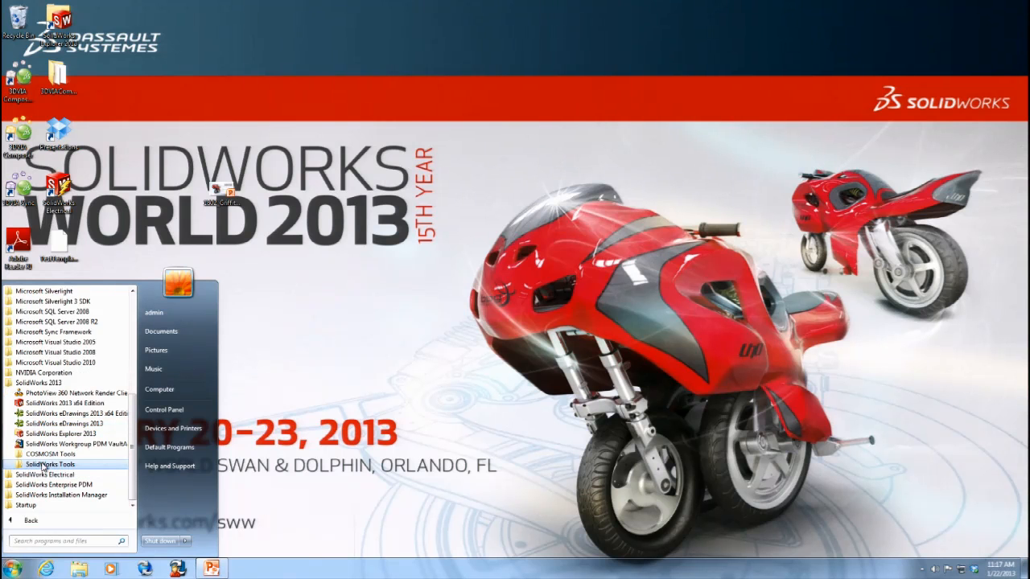
left_click(46, 469)
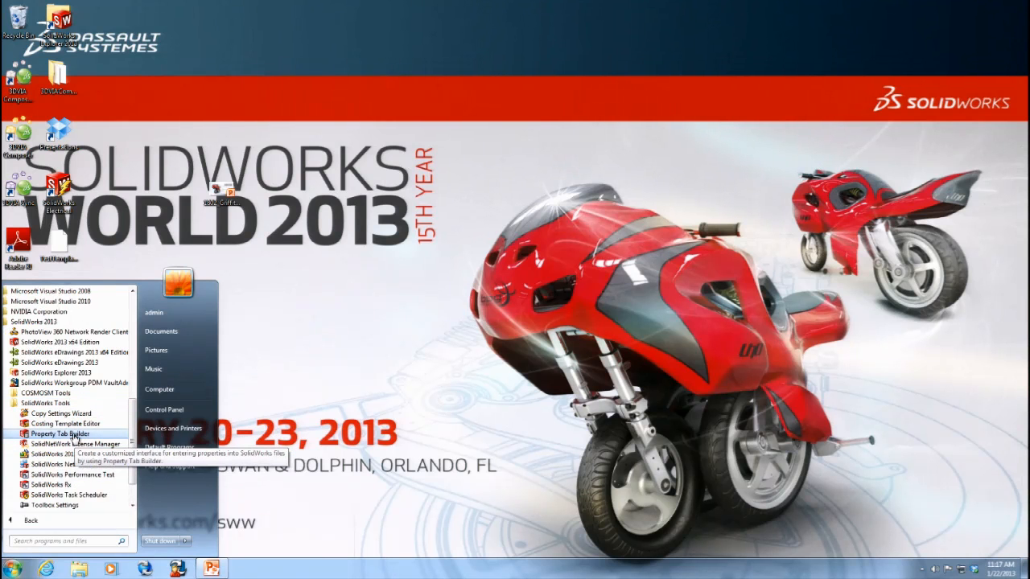
left_click(60, 434)
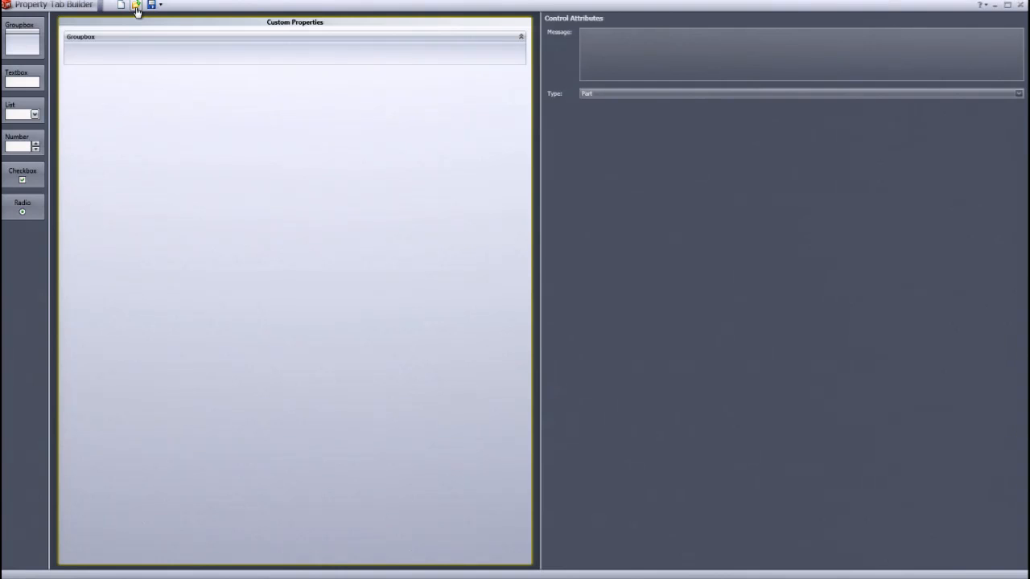
- Open the Template_1.prtprp template from the Desktop
left_click(137, 7)
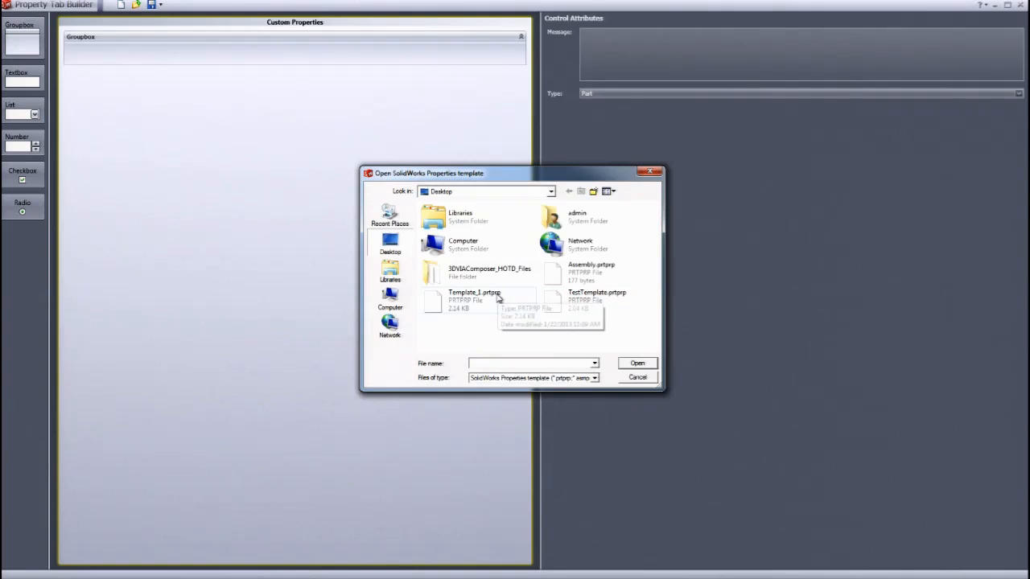
left_click(498, 299)
left_click(496, 300)
left_click(485, 309)
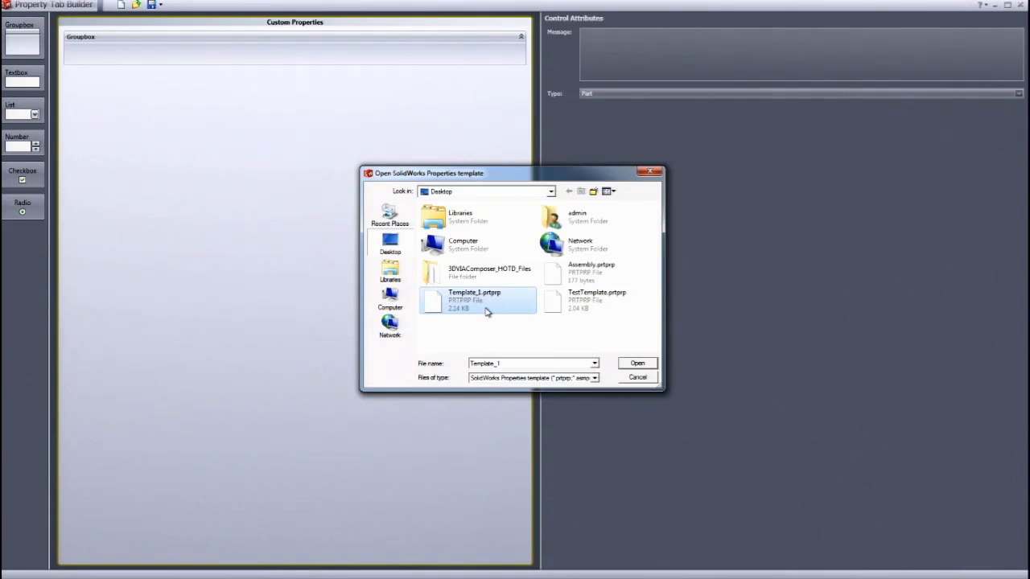
left_click(645, 366)
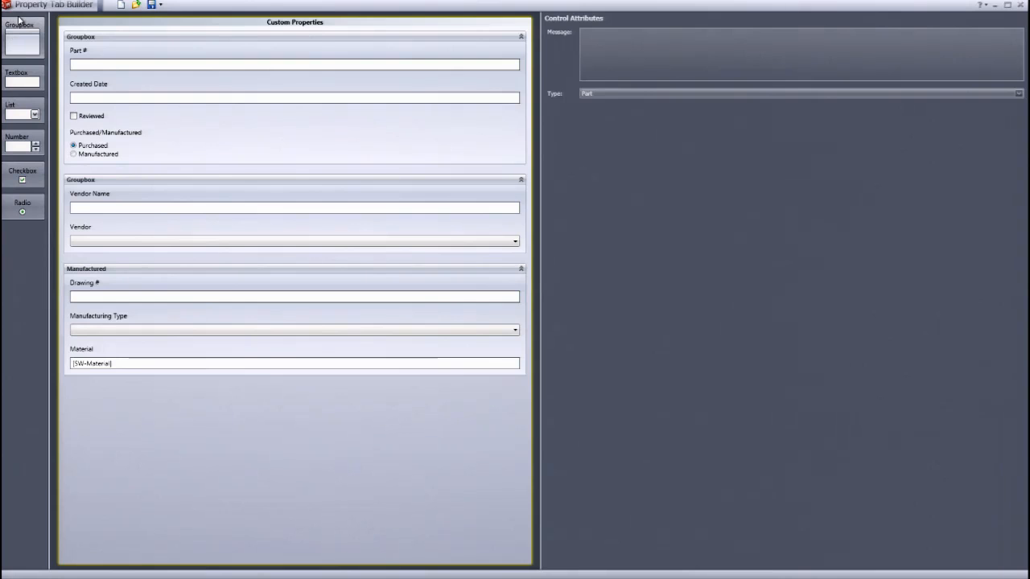
- Add a new groupbox at the bottom of the tab and place a textbox inside it
left_click_drag(18, 29, 109, 402)
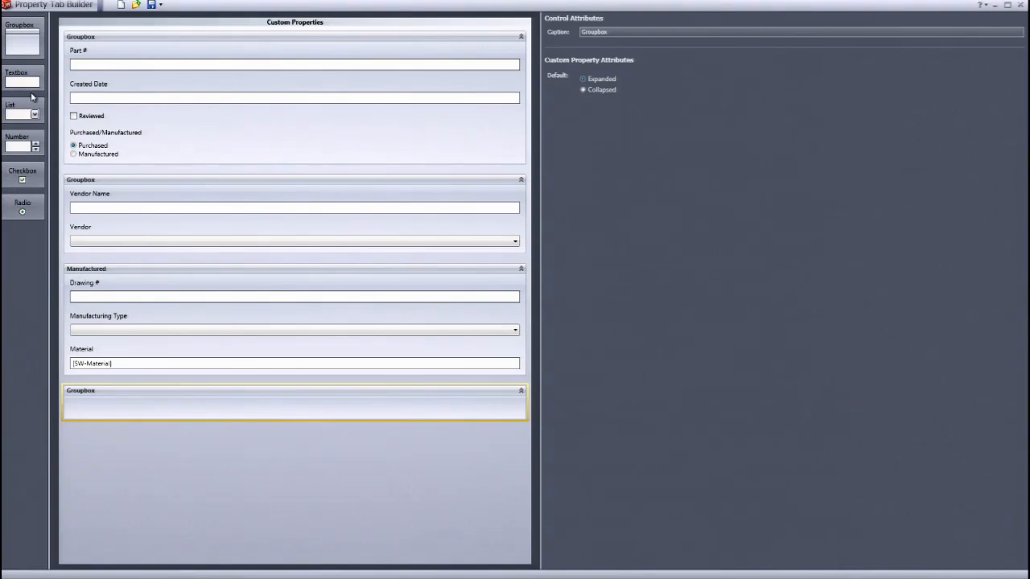
left_click_drag(25, 77, 150, 469)
left_click_drag(105, 424, 106, 420)
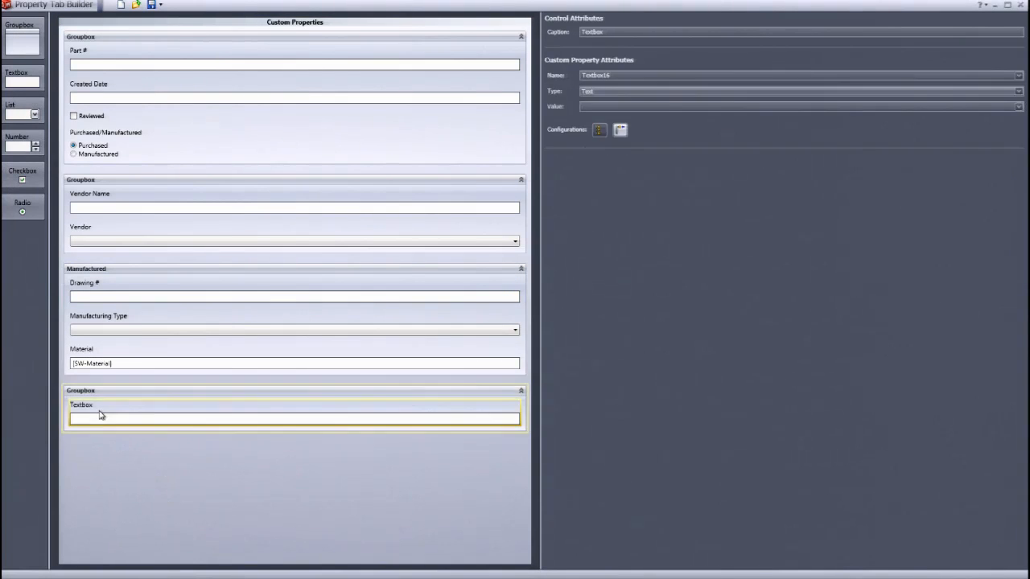
- Add a radio button to the Manufactured groupbox, plus a checkbox and a list to the new groupbox
left_click_drag(10, 207, 72, 320)
left_click_drag(22, 176, 92, 477)
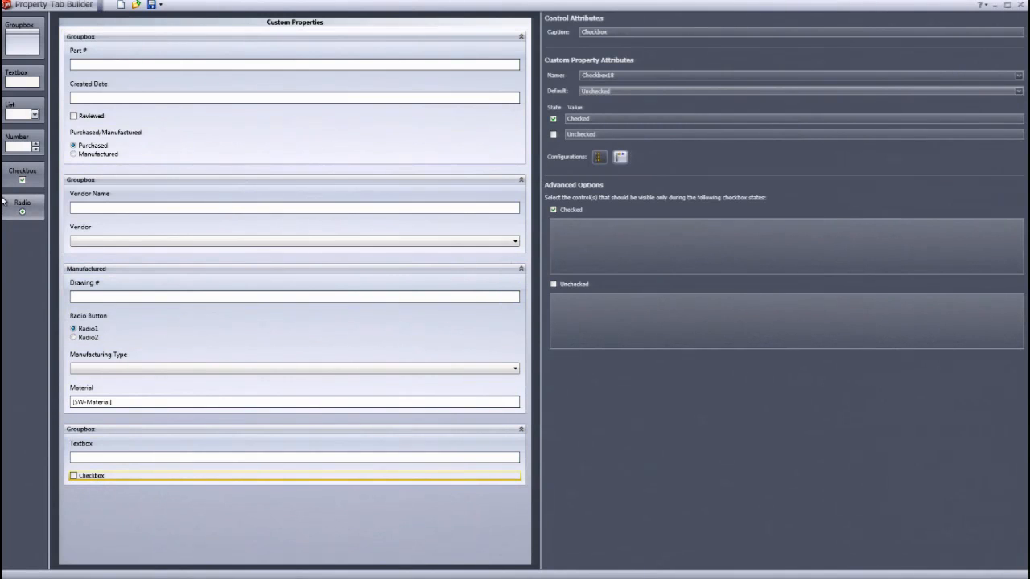
left_click_drag(35, 121, 119, 510)
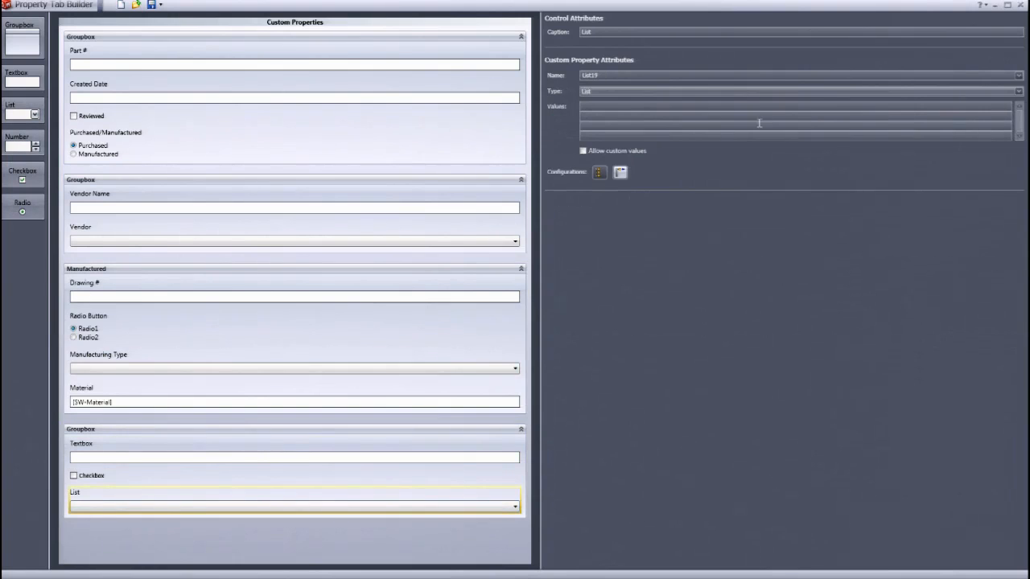
left_click(91, 478)
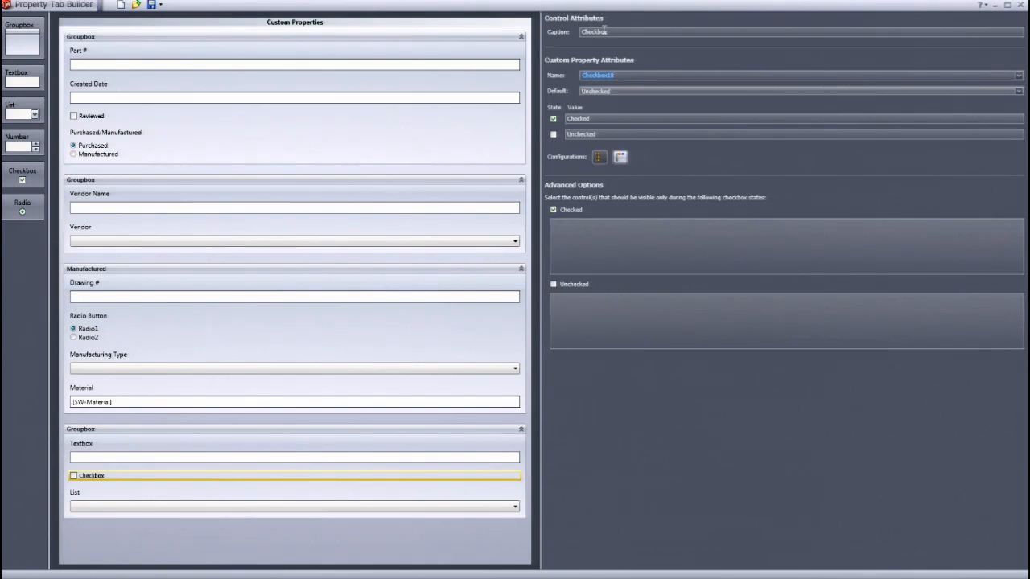
left_click_drag(605, 31, 553, 33)
double_click(728, 6)
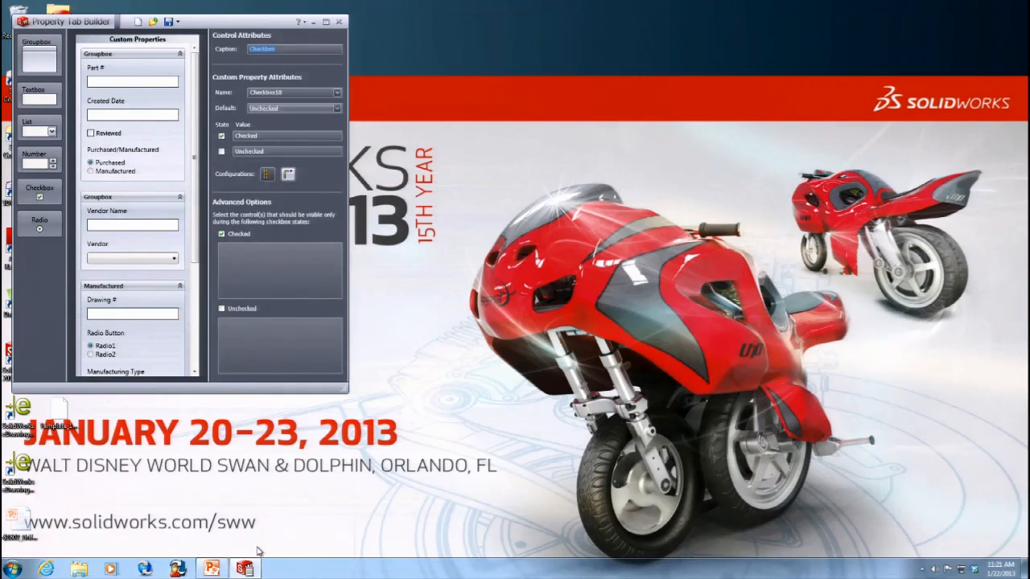
- Switch to PowerPoint and read the slides about advanced SolidWorks variables
left_click(212, 570)
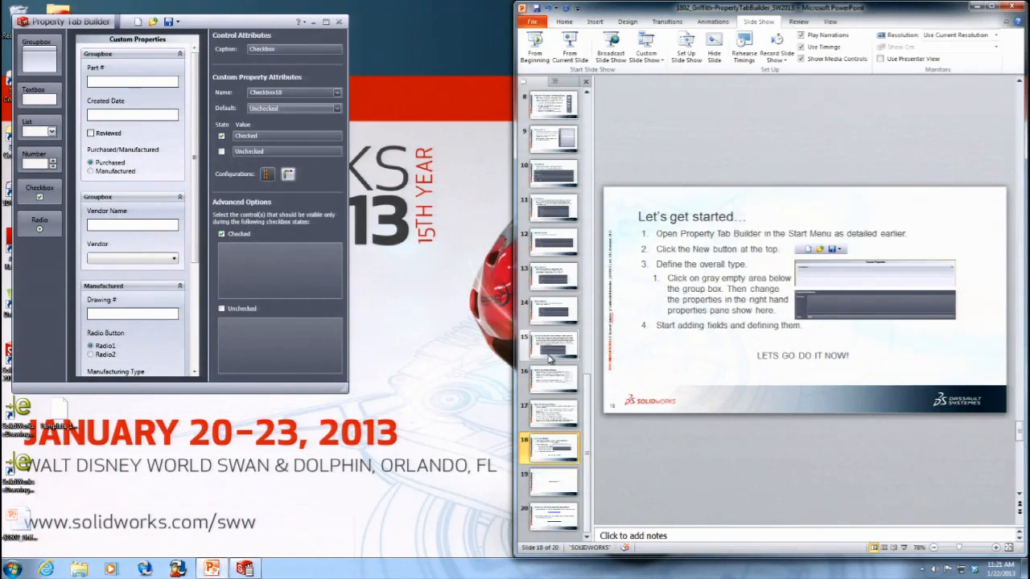
scroll(567, 406, "up", 1)
left_click(553, 414)
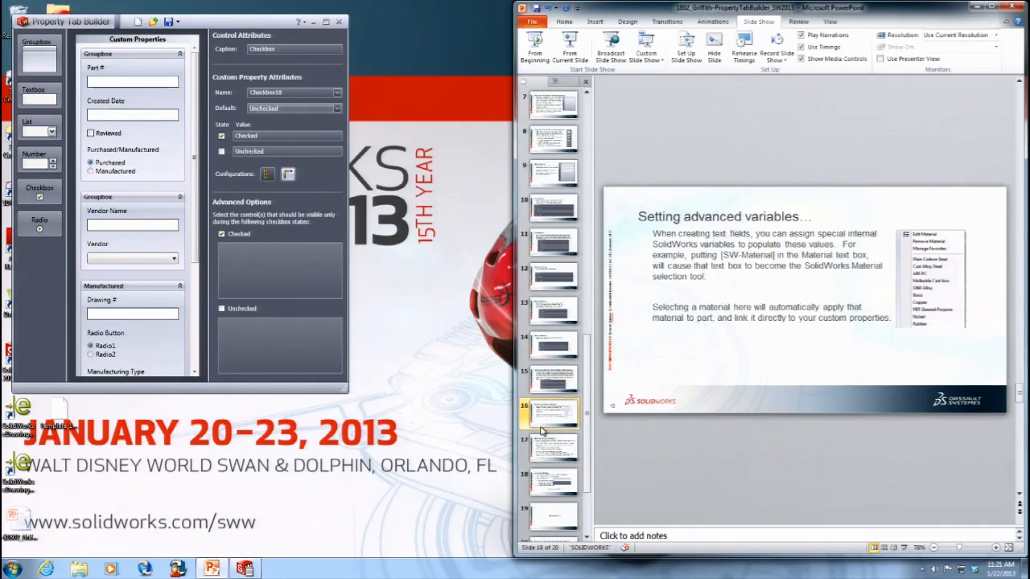
left_click(541, 456)
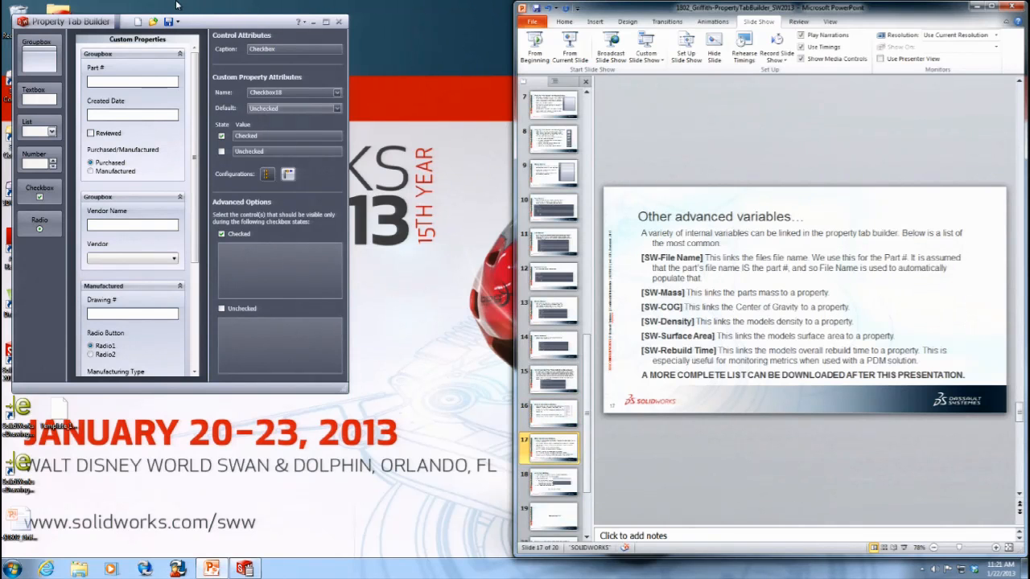
- Add another textbox below the checkbox in the new groupbox
left_click_drag(346, 392, 512, 566)
left_click_drag(137, 19, 136, 6)
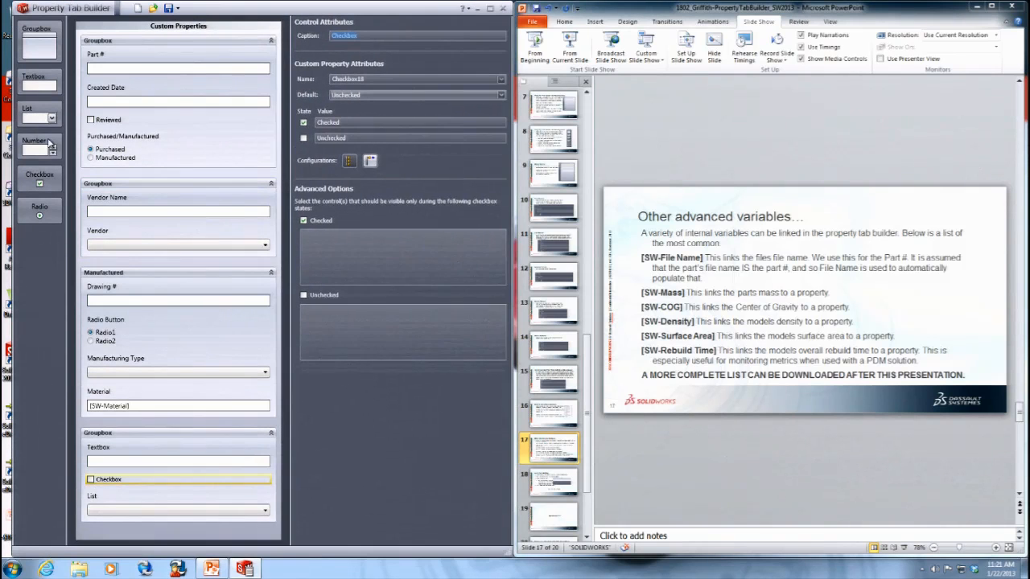
left_click_drag(33, 80, 121, 513)
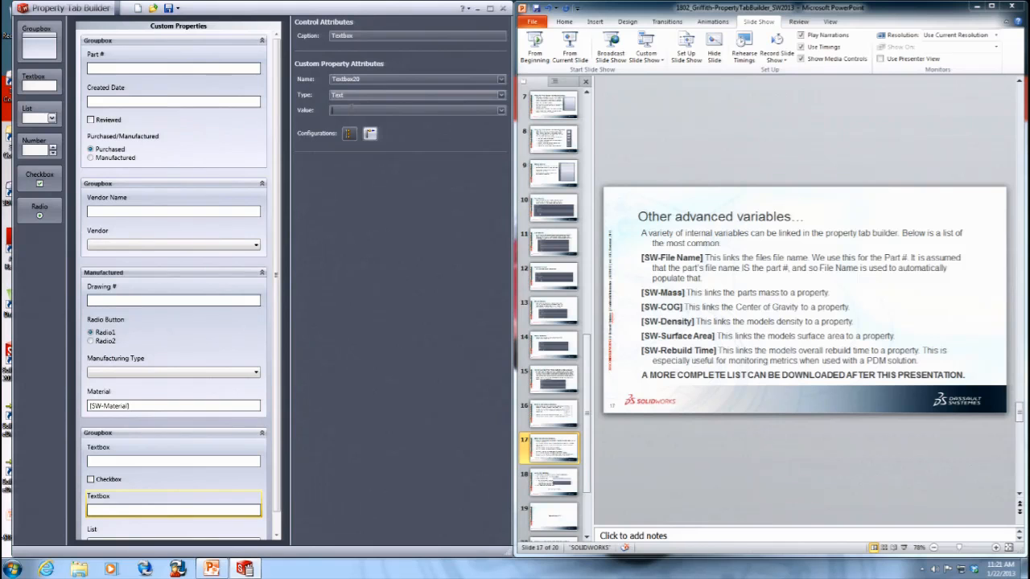
- Link the new textbox's value to [SW-Rebuild Time] and set its caption to RebuildTime
type("[SW-Rebuild Time")
left_click(363, 34)
type("Rebu")
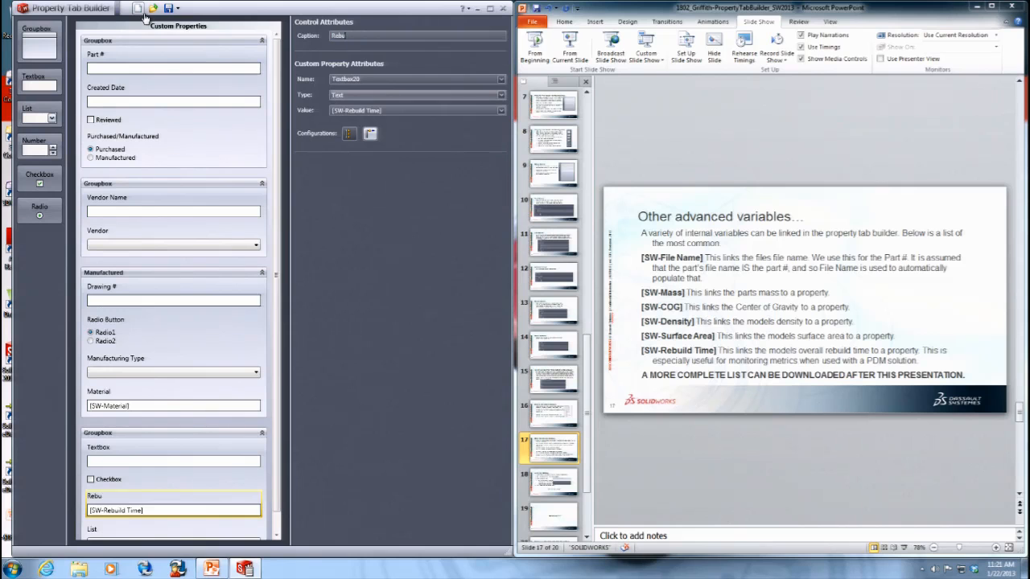
key("Tab")
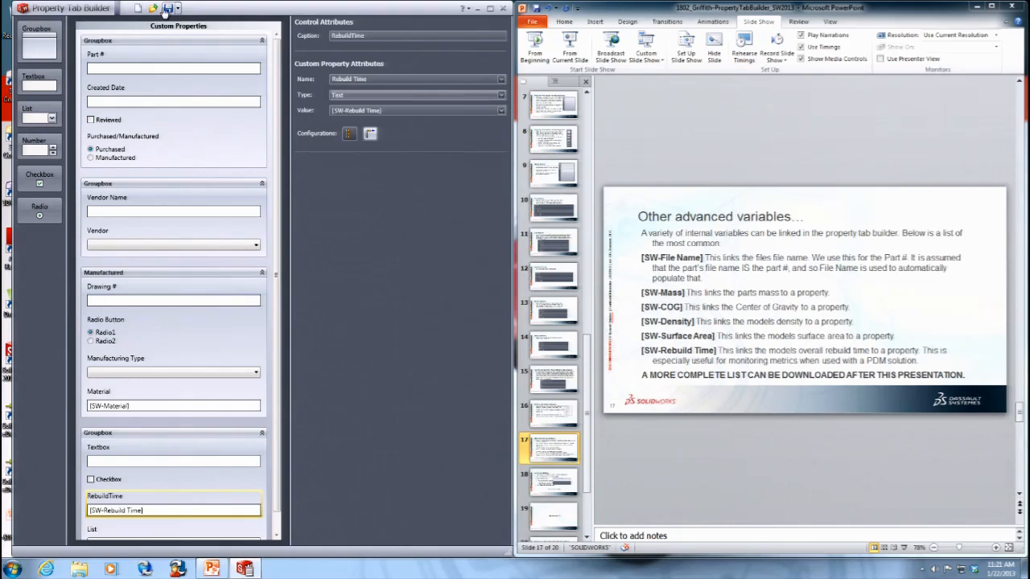
- Close Property Tab Builder and launch SolidWorks 2013
left_click(504, 8)
left_click(11, 569)
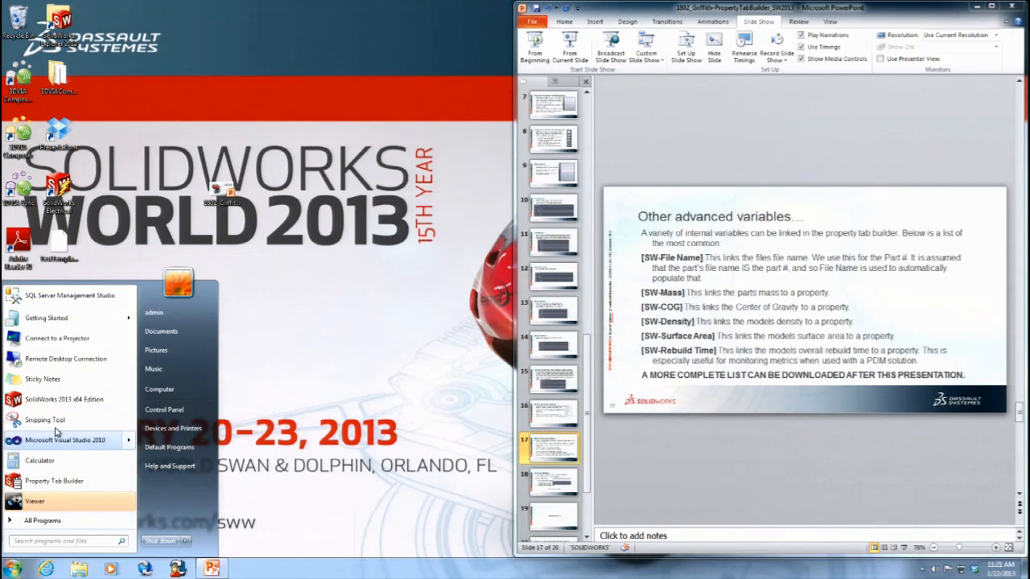
left_click(66, 398)
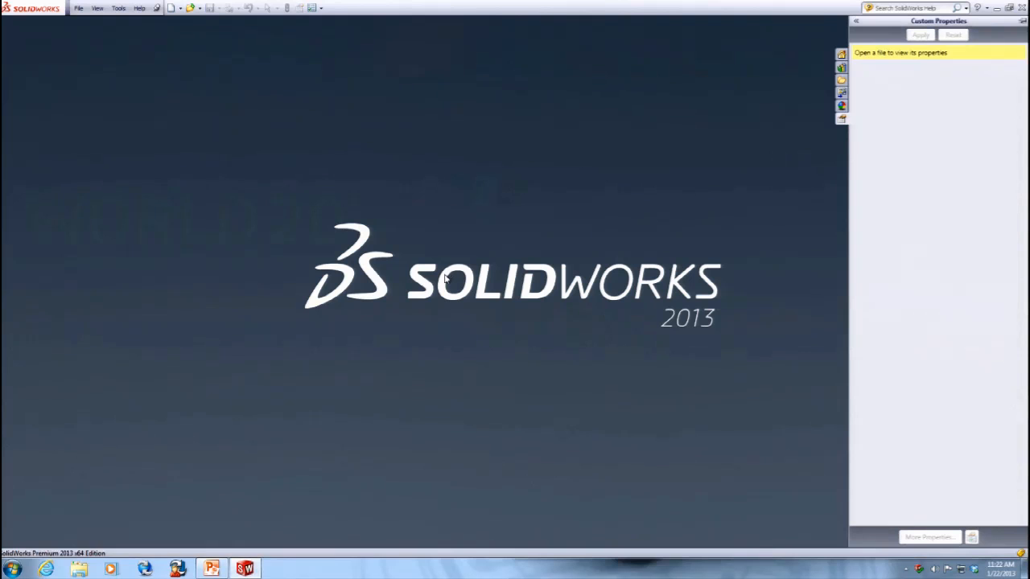
- Create a new part document
left_click(79, 7)
left_click(85, 26)
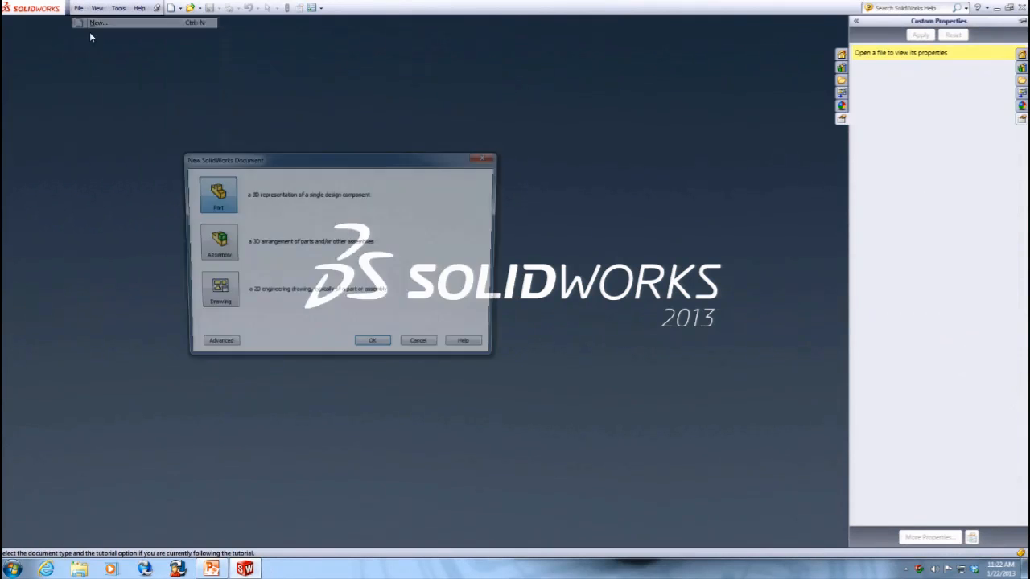
double_click(208, 199)
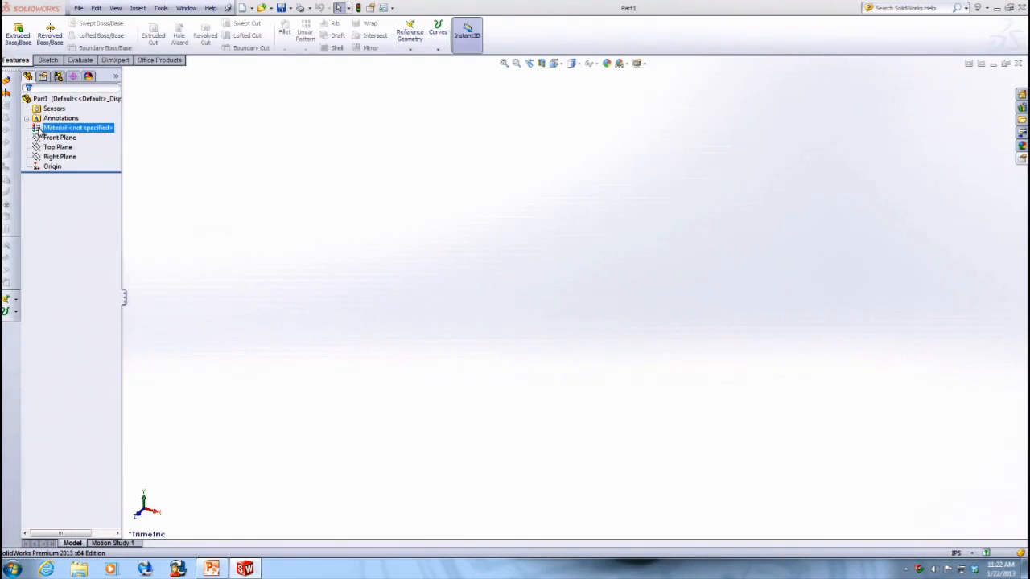
left_click(243, 9)
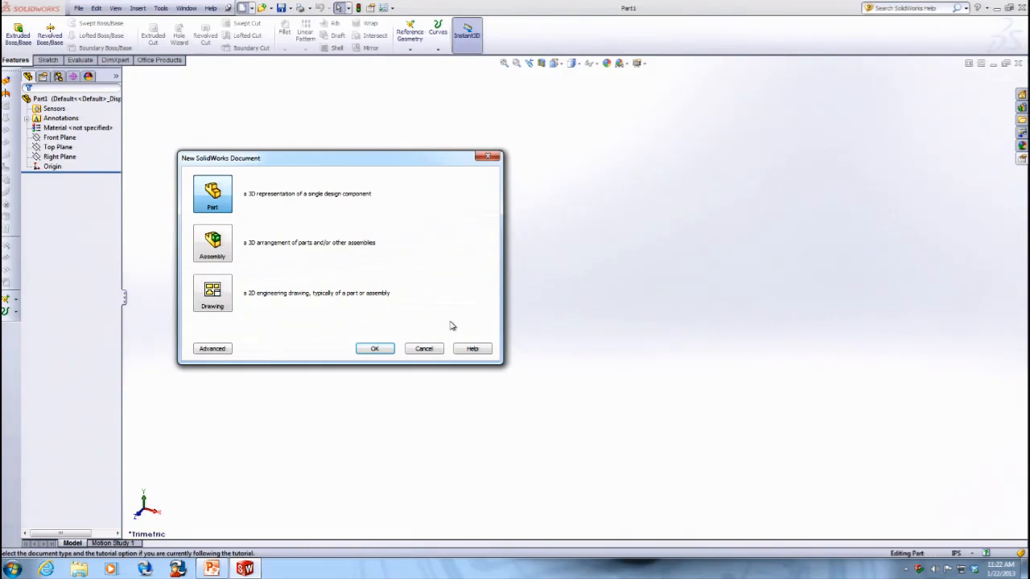
left_click(436, 348)
- Sketch a rectangle on the Front Plane and extrude it into a thin plate
left_click(43, 61)
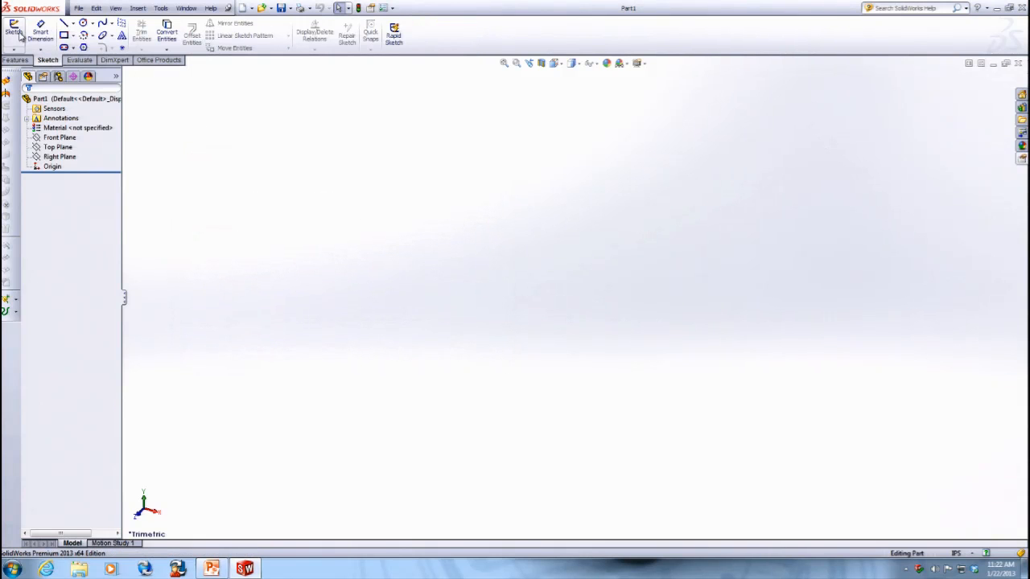
left_click(14, 30)
left_click(408, 185)
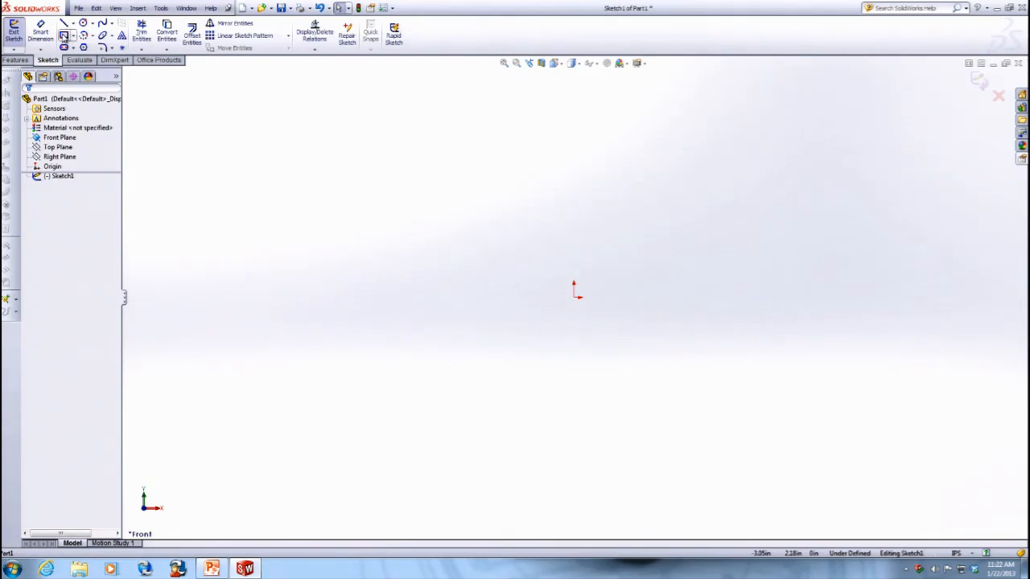
left_click(64, 35)
left_click(478, 229)
left_click(748, 425)
left_click(15, 61)
left_click(17, 35)
left_click(28, 103)
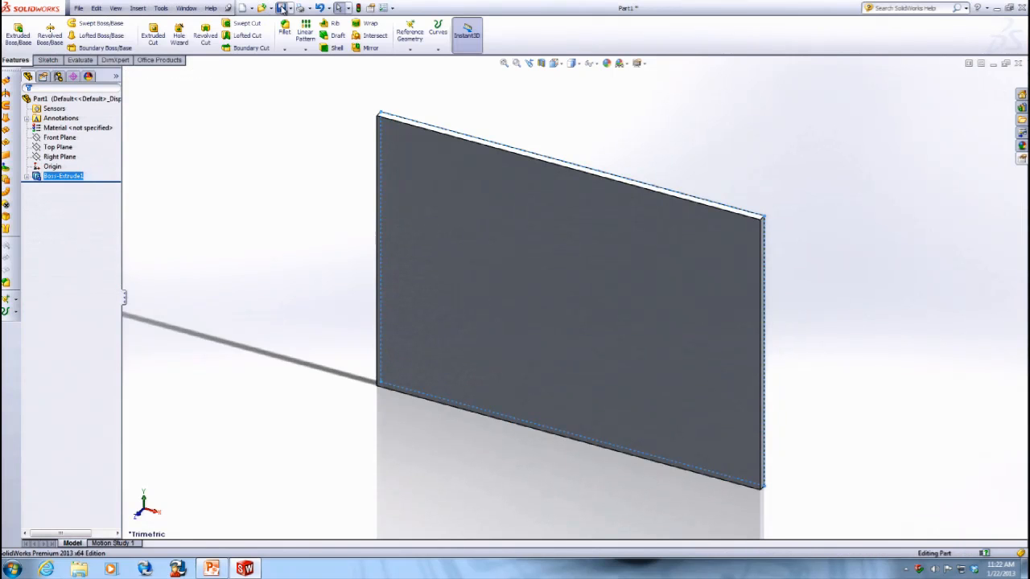
- Save the part as Part1 on the Desktop
left_click(281, 7)
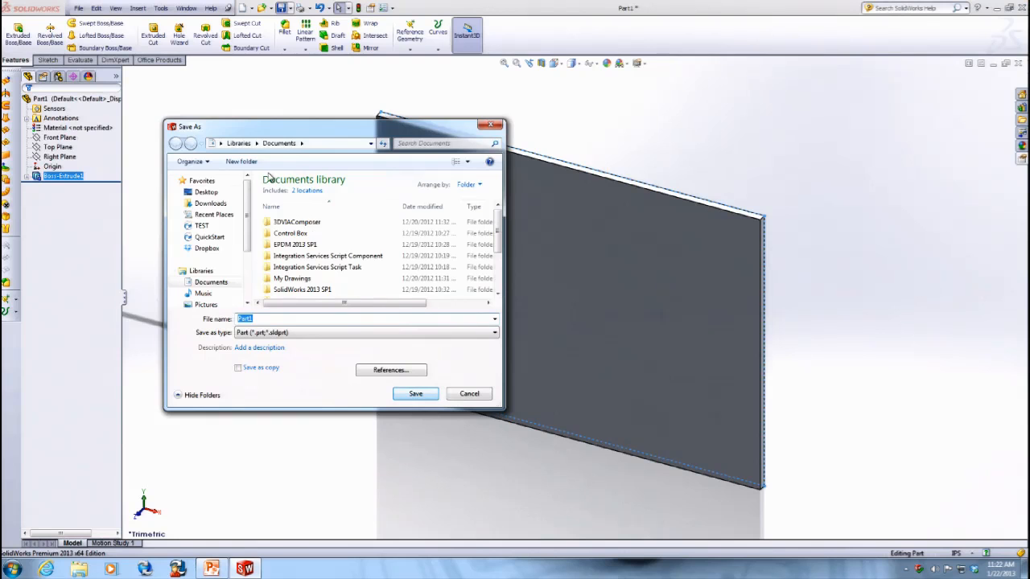
left_click(206, 192)
left_click(416, 393)
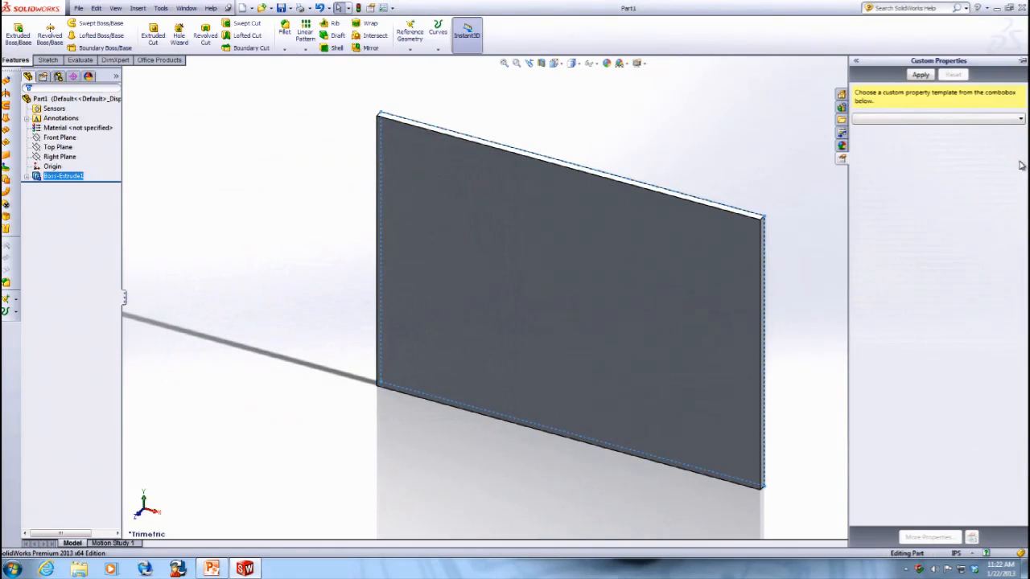
- Select the custom property template in the Custom Properties pane and apply it to the part
left_click(927, 119)
left_click(915, 142)
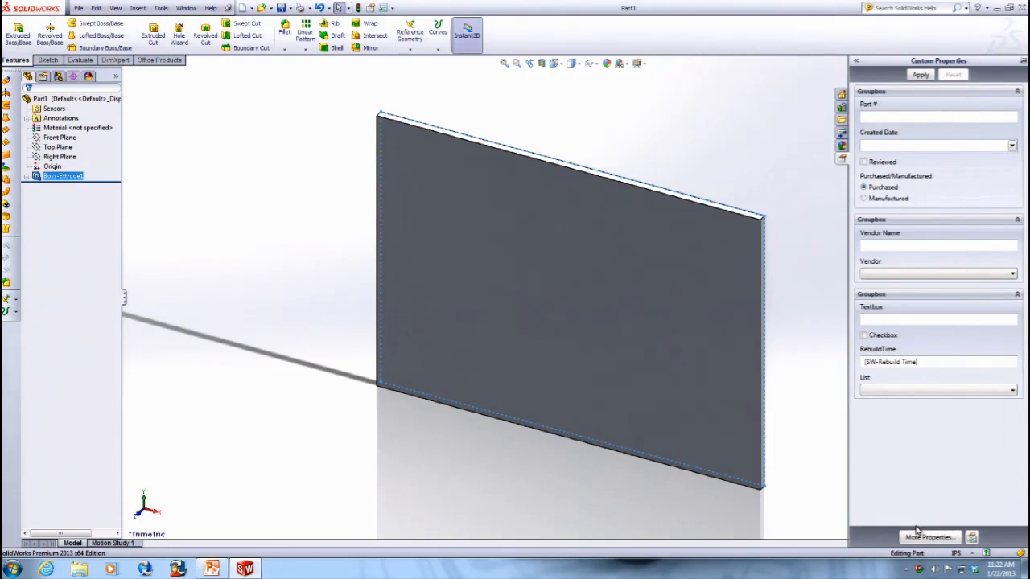
left_click(921, 74)
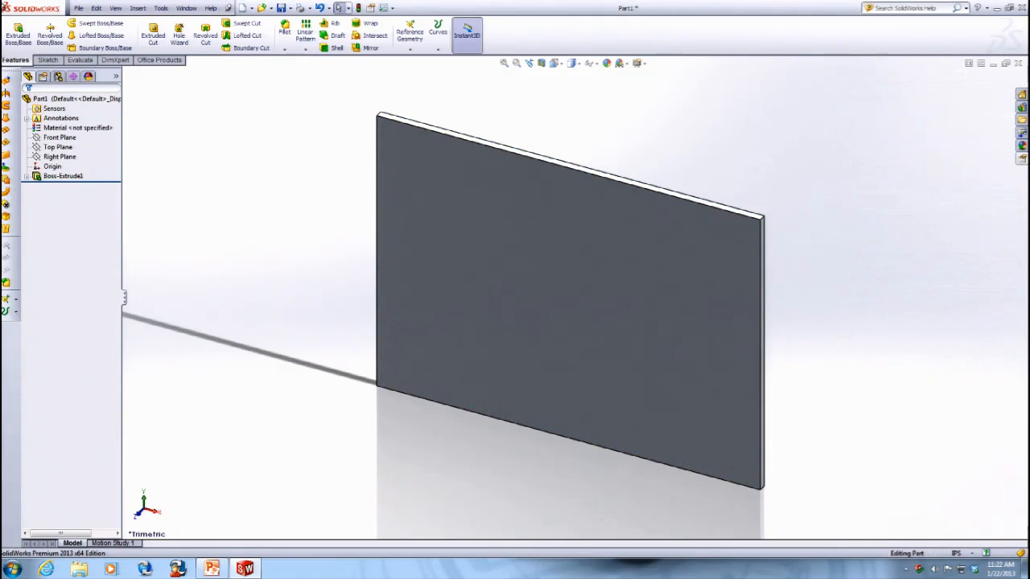
- Open the part's file properties to review the custom properties, then close the dialog
left_click(79, 8)
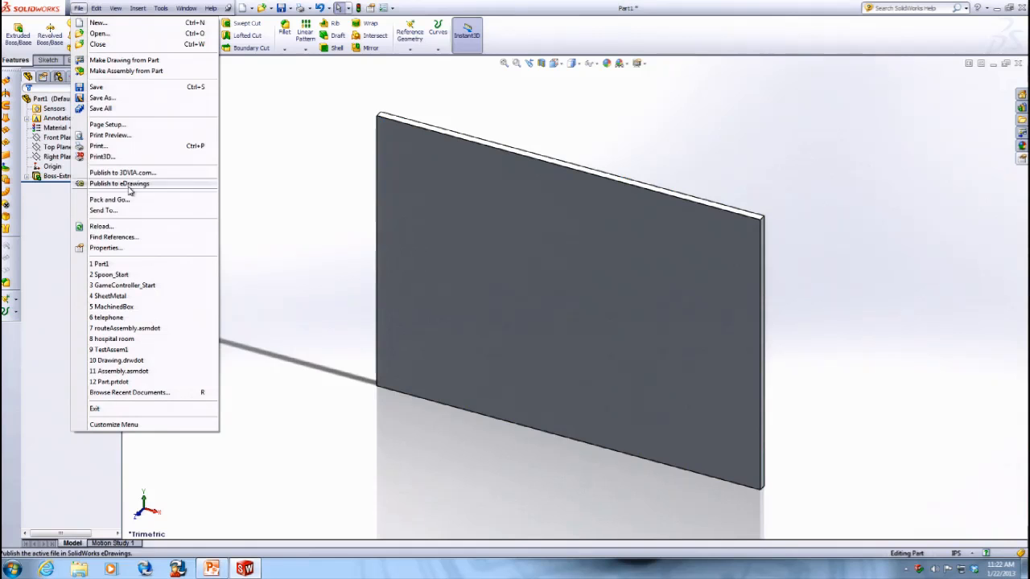
left_click(105, 248)
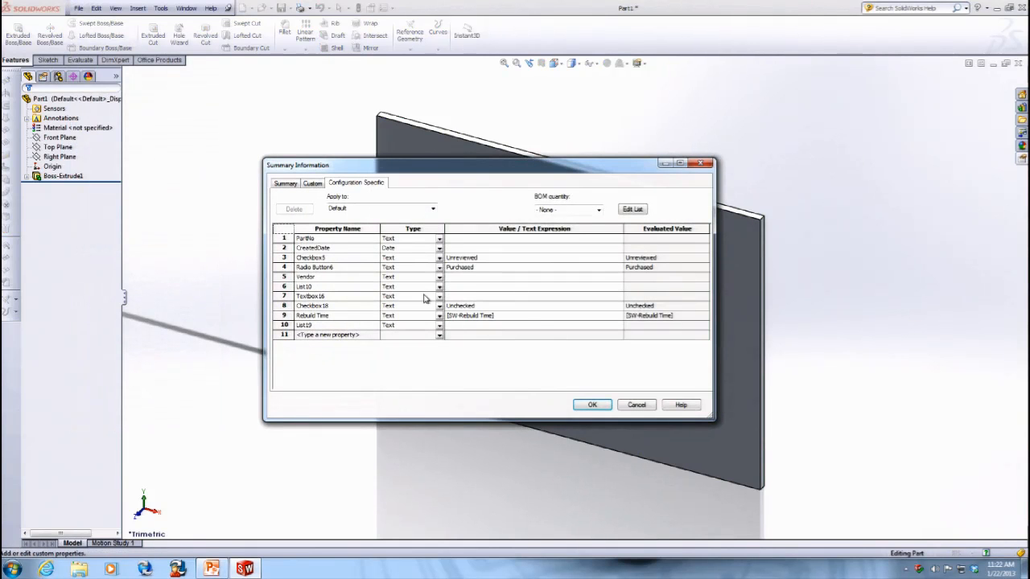
left_click(647, 406)
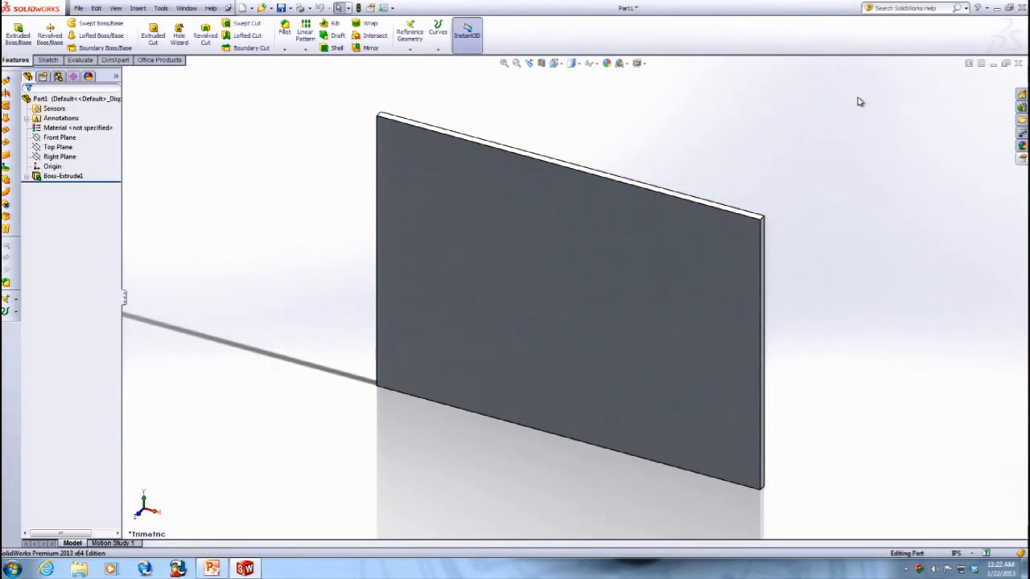
- Close the part and create another new part document
left_click(1018, 64)
left_click(524, 292)
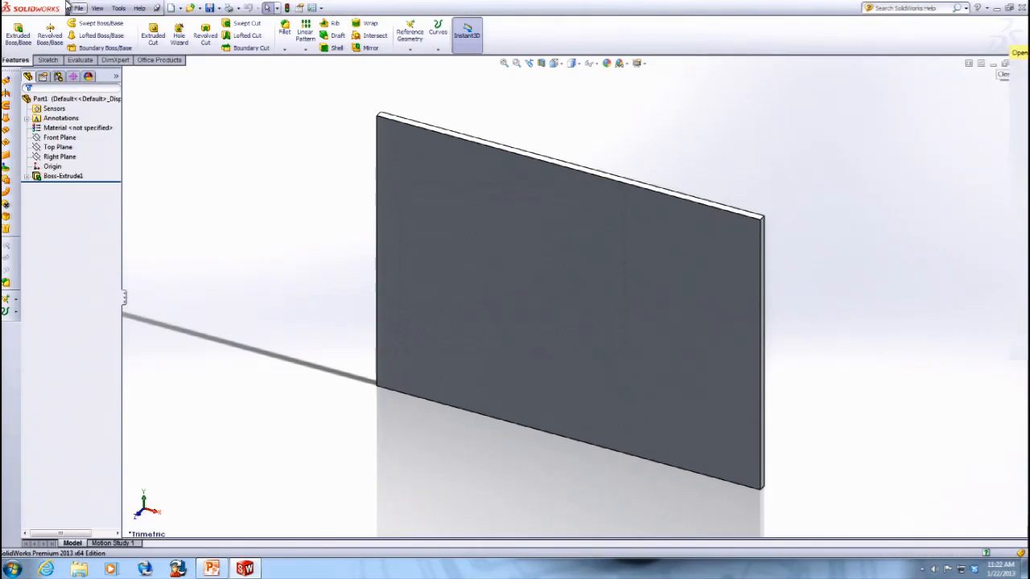
left_click(78, 8)
left_click(95, 19)
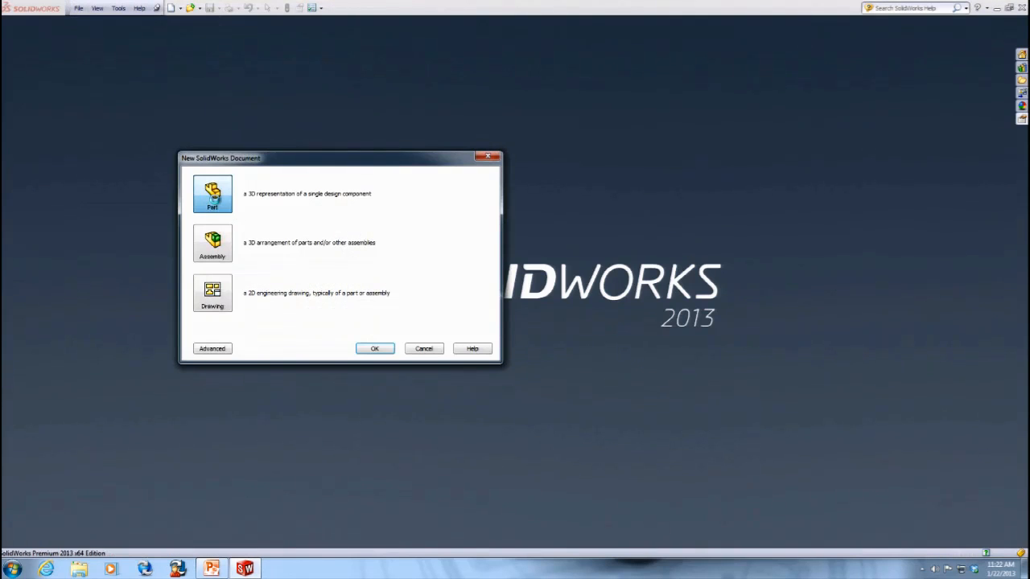
left_click(374, 349)
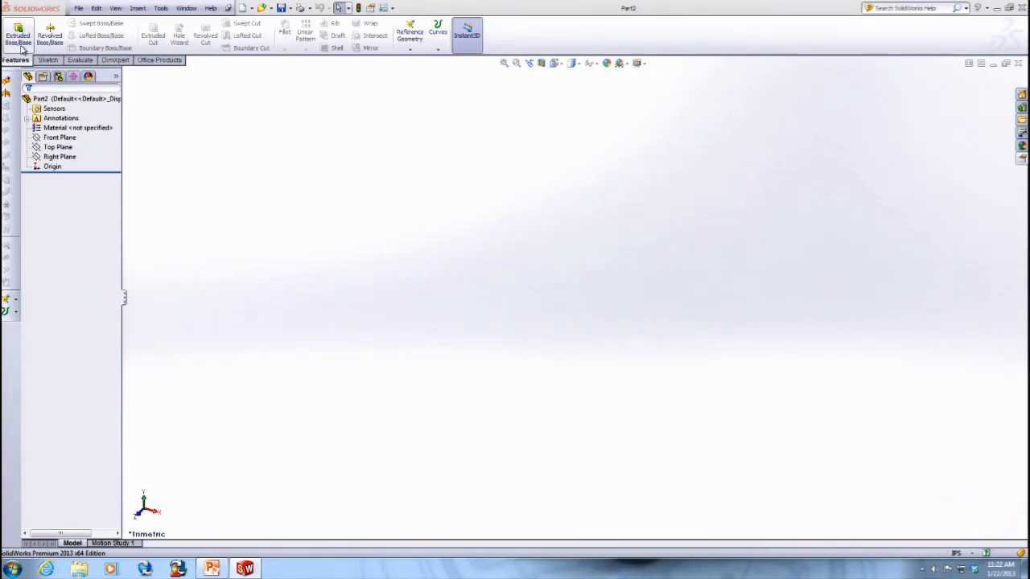
- Sketch a rectangle on the Front Plane and extrude it 0.10 in
left_click(16, 38)
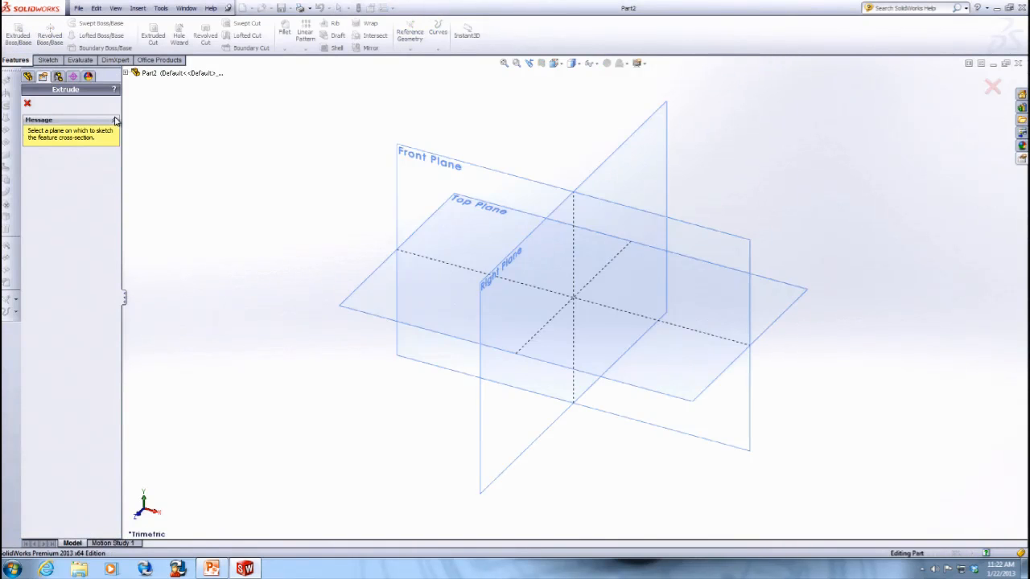
left_click(412, 168)
left_click(64, 36)
left_click(406, 208)
left_click(798, 416)
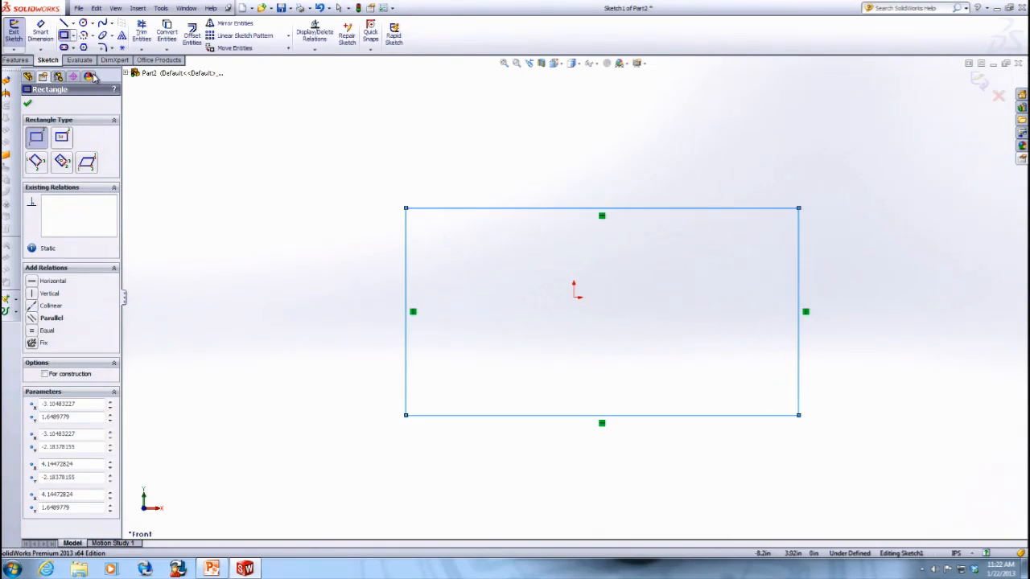
left_click(15, 59)
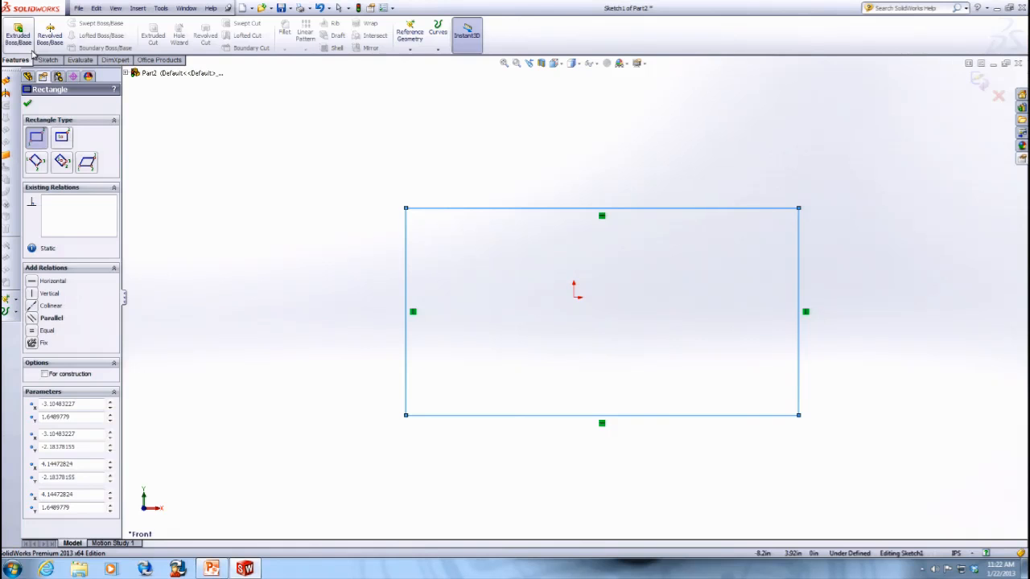
left_click(22, 41)
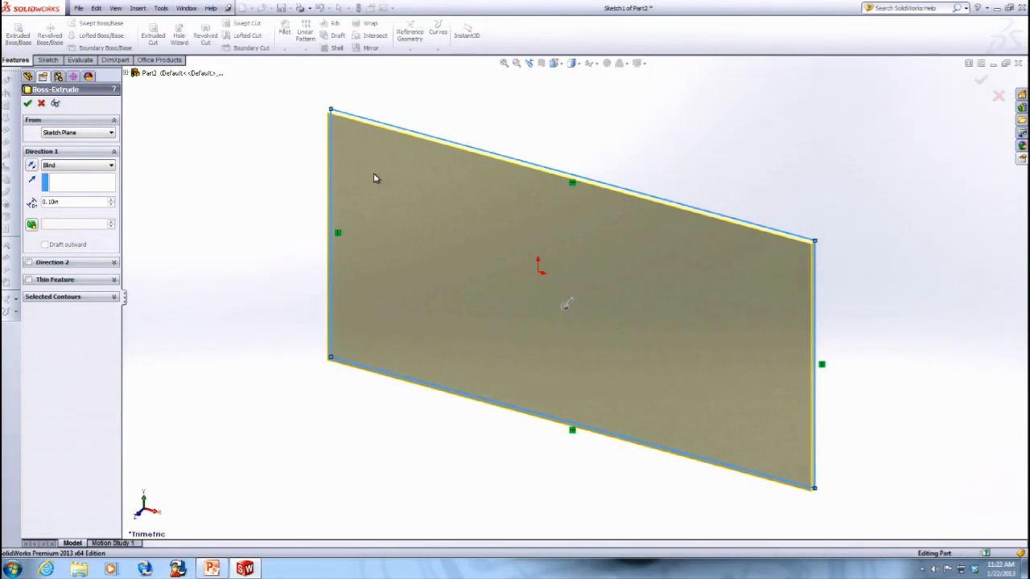
key("Return")
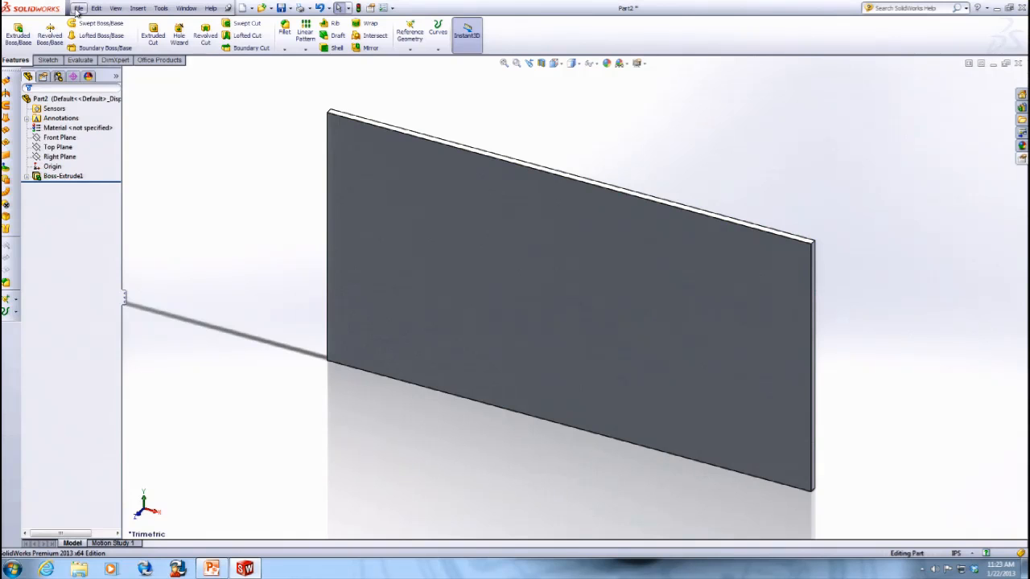
- Make an assembly from the part, saving the part as Part2 on the Desktop
left_click(78, 8)
left_click(113, 65)
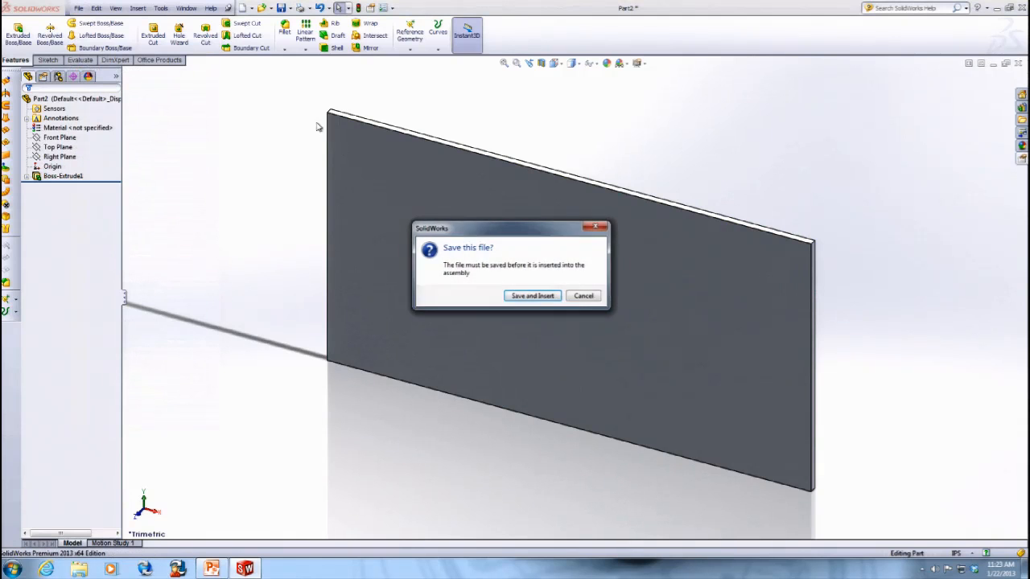
left_click(555, 297)
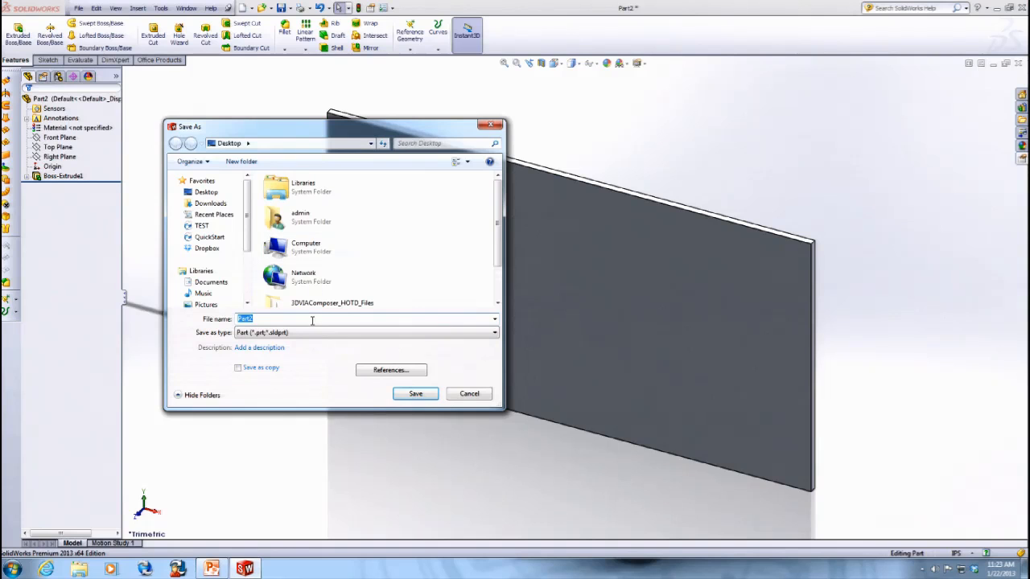
key("Return")
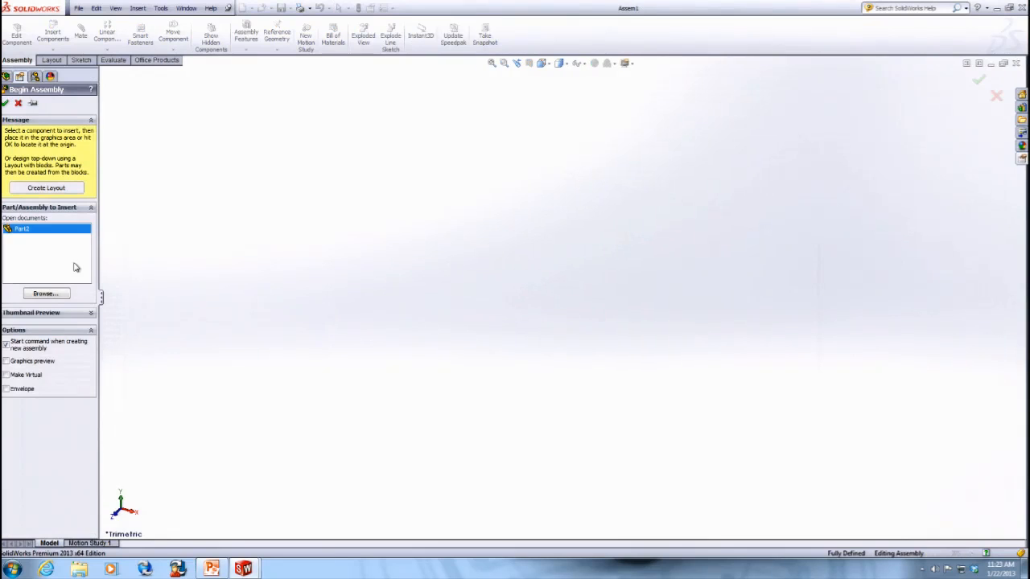
- Place two instances of Part2 in the assembly
left_click(24, 230)
left_click(24, 230)
left_click(32, 233)
left_click(661, 348)
left_click(53, 34)
left_click(20, 219)
left_click(198, 368)
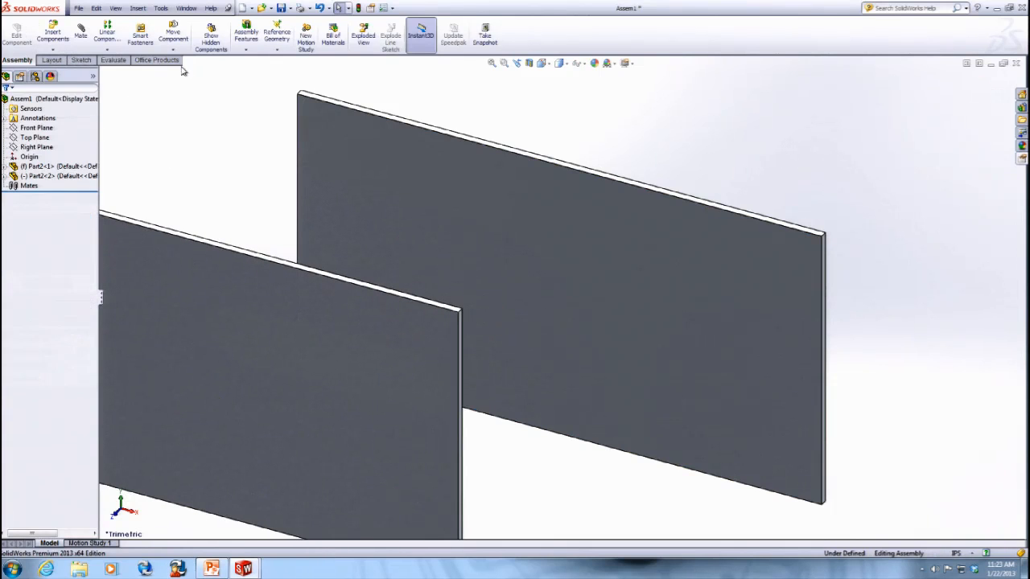
- Save the assembly as Assem1 on the Desktop and open the Custom Properties pane
left_click(281, 8)
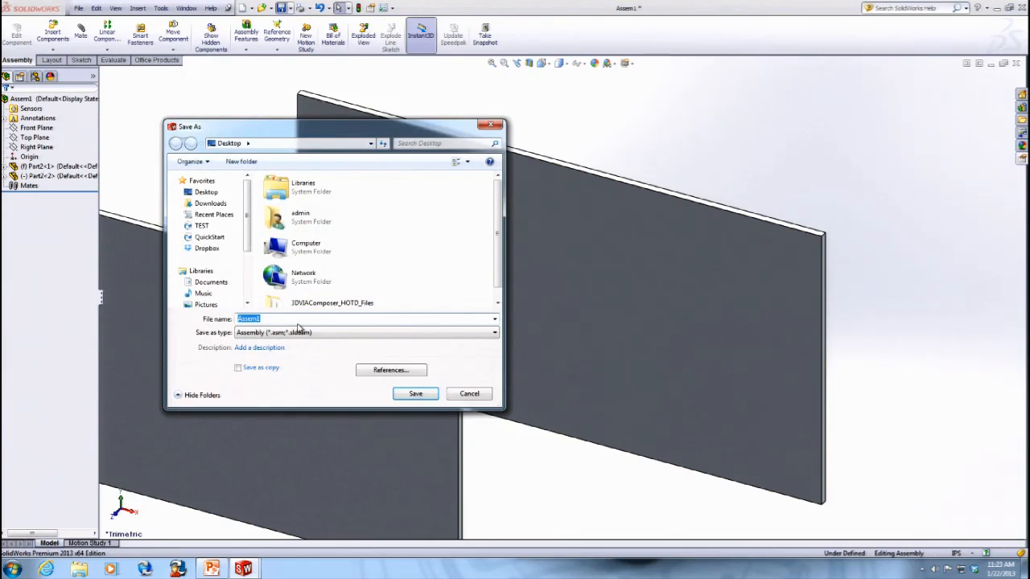
key("Return")
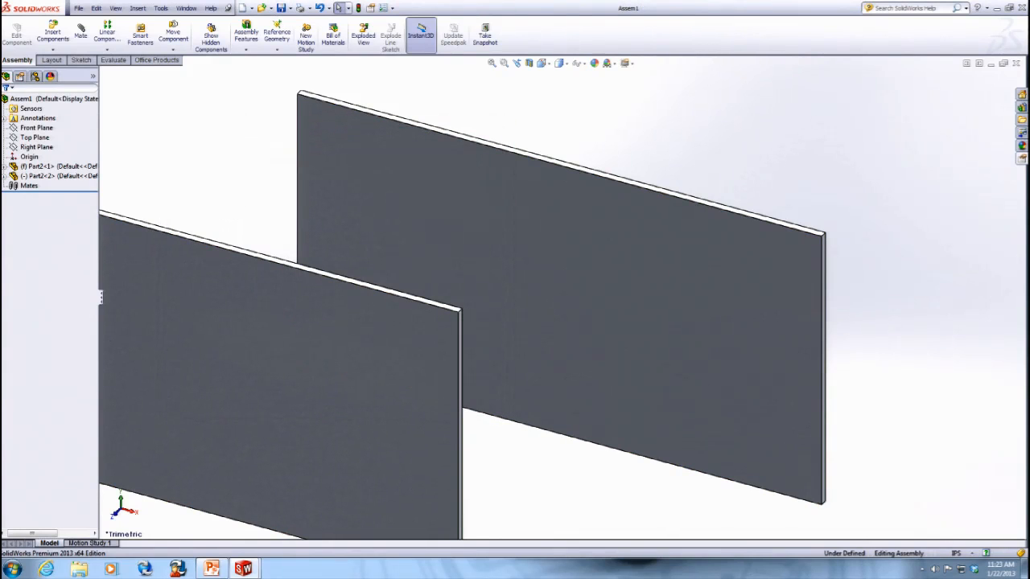
left_click(1022, 159)
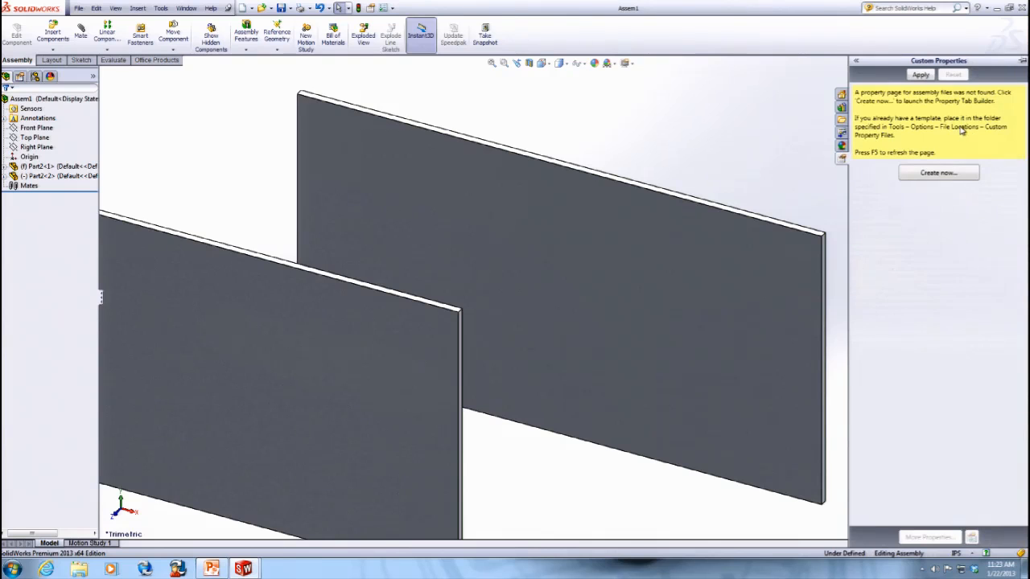
left_click(936, 175)
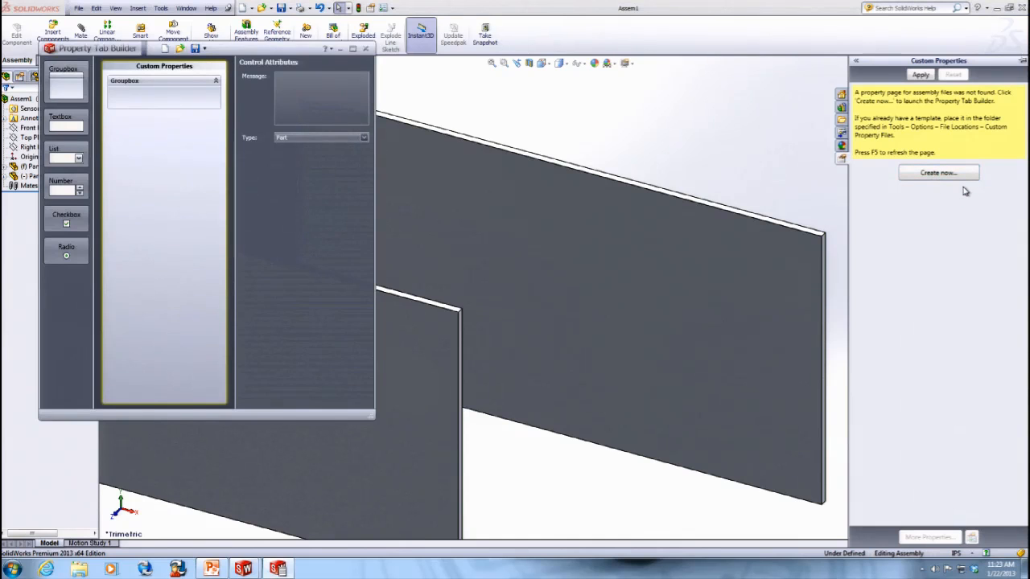
left_click(197, 50)
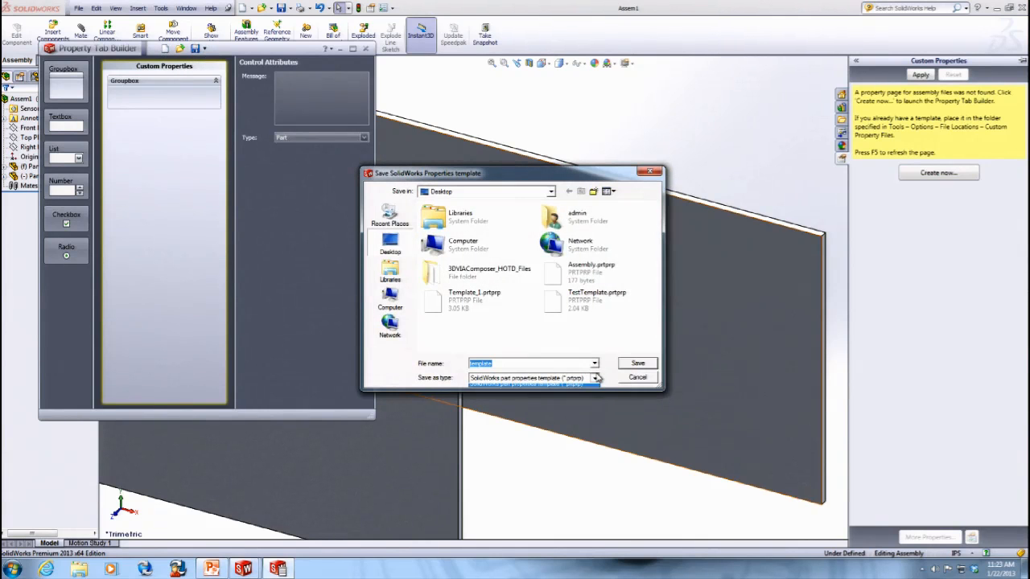
left_click(635, 377)
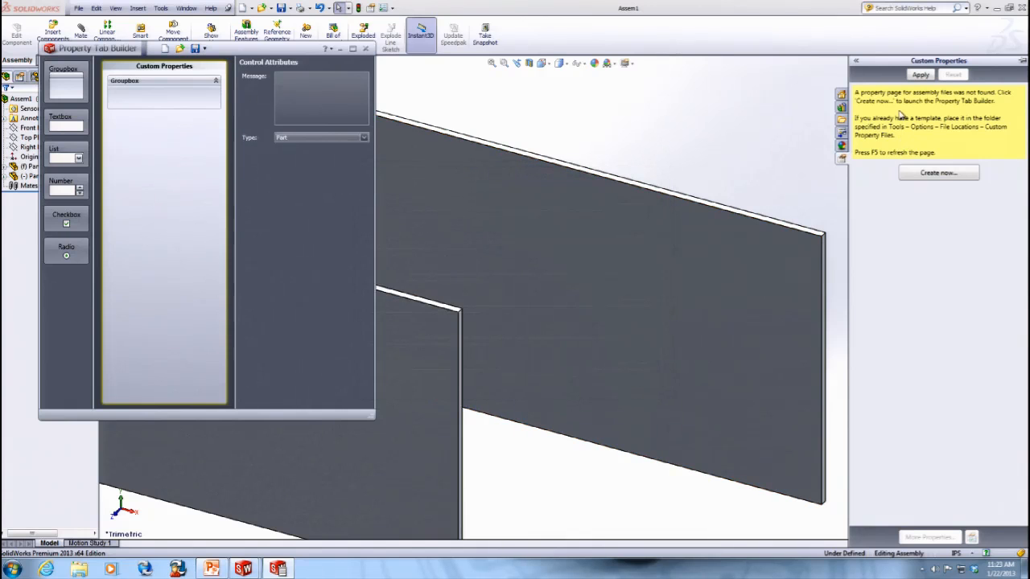
left_click(365, 48)
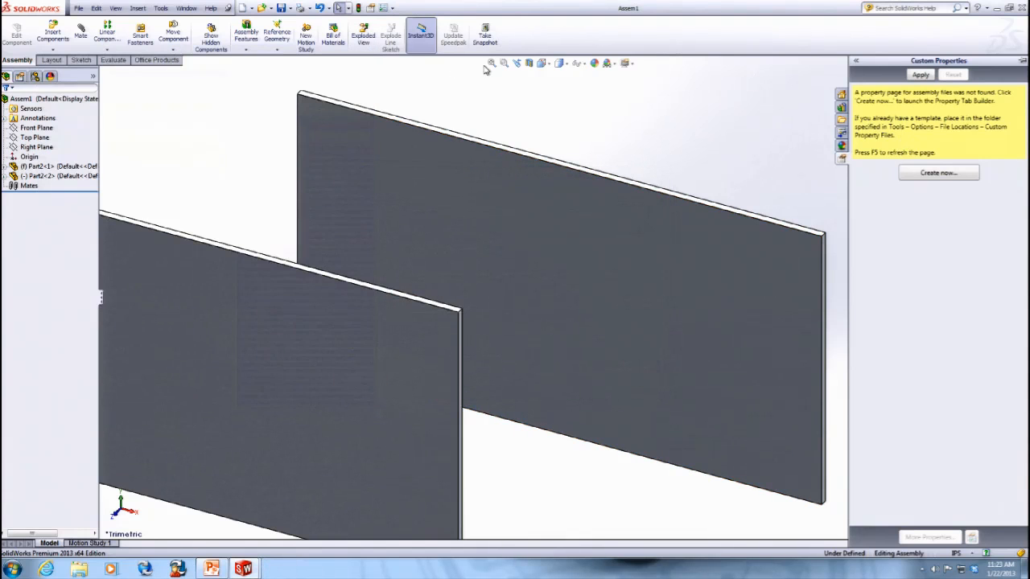
- Check the Custom Property Files folder location in System Options File Locations
left_click(162, 7)
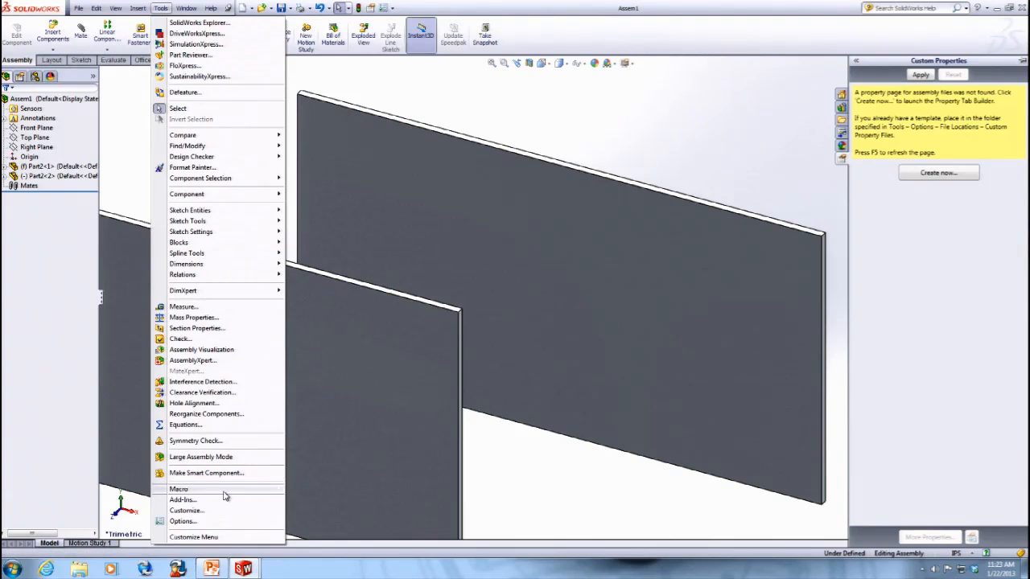
left_click(191, 520)
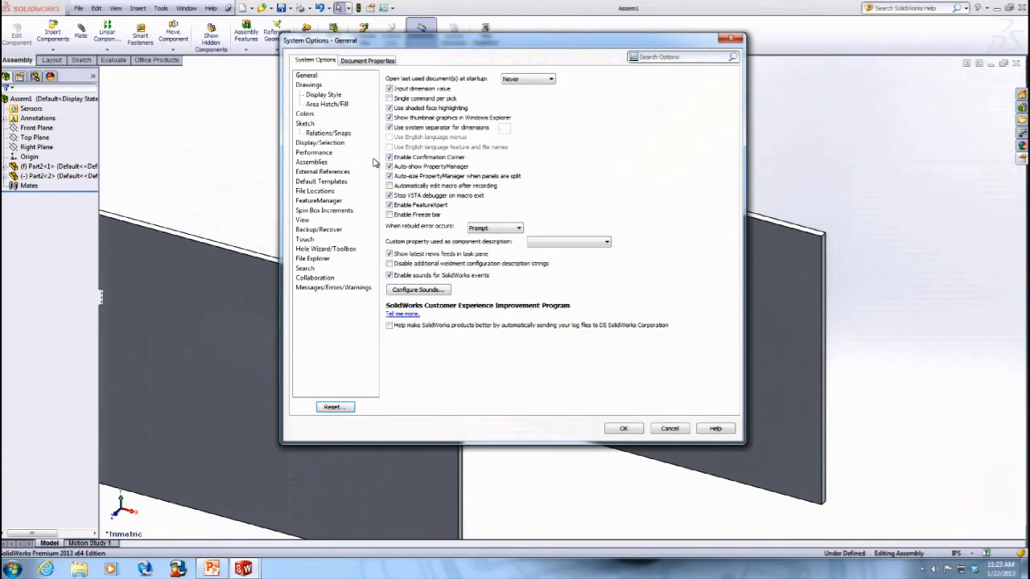
left_click(314, 152)
left_click(314, 190)
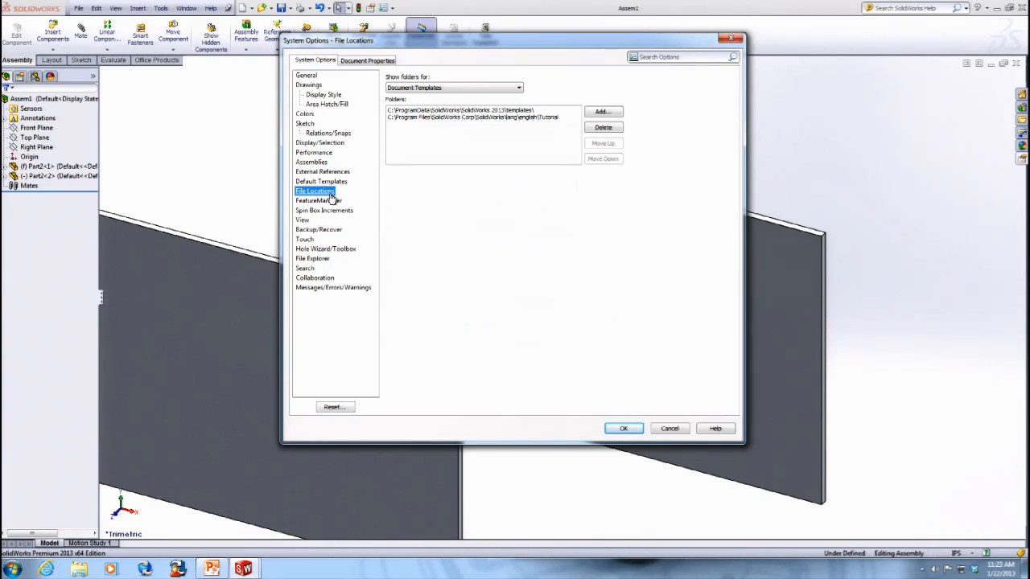
left_click(450, 88)
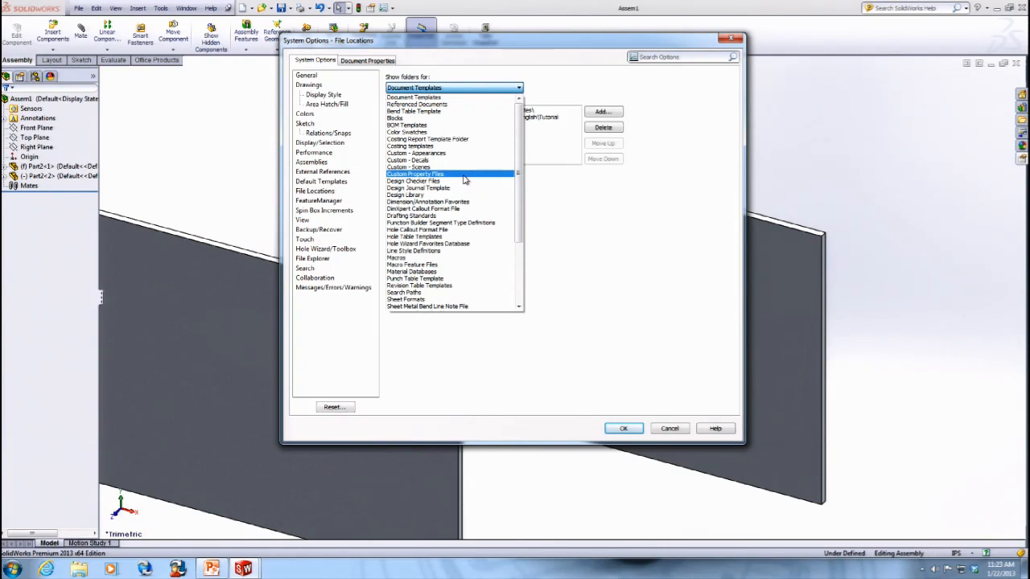
left_click(464, 174)
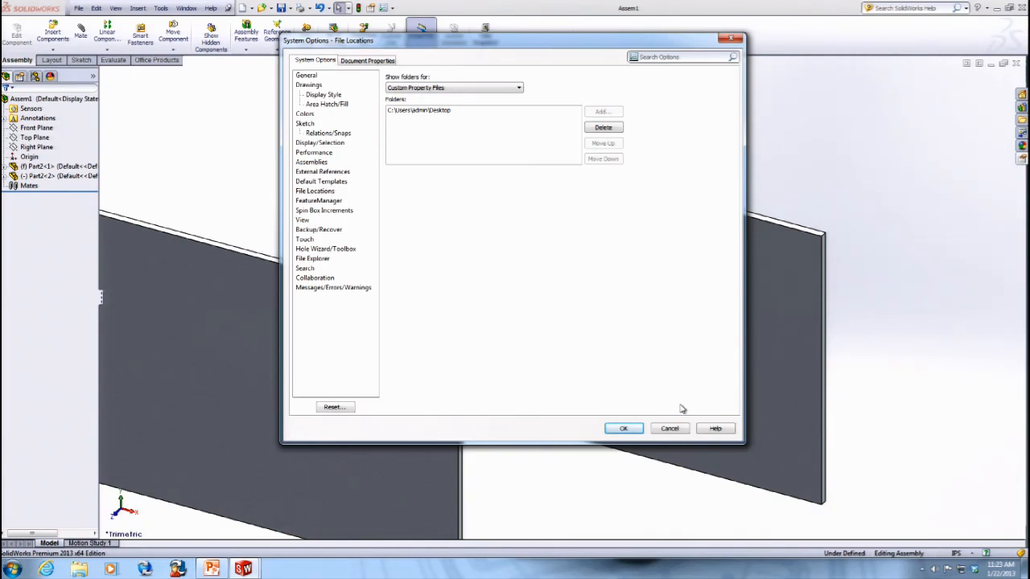
left_click(624, 429)
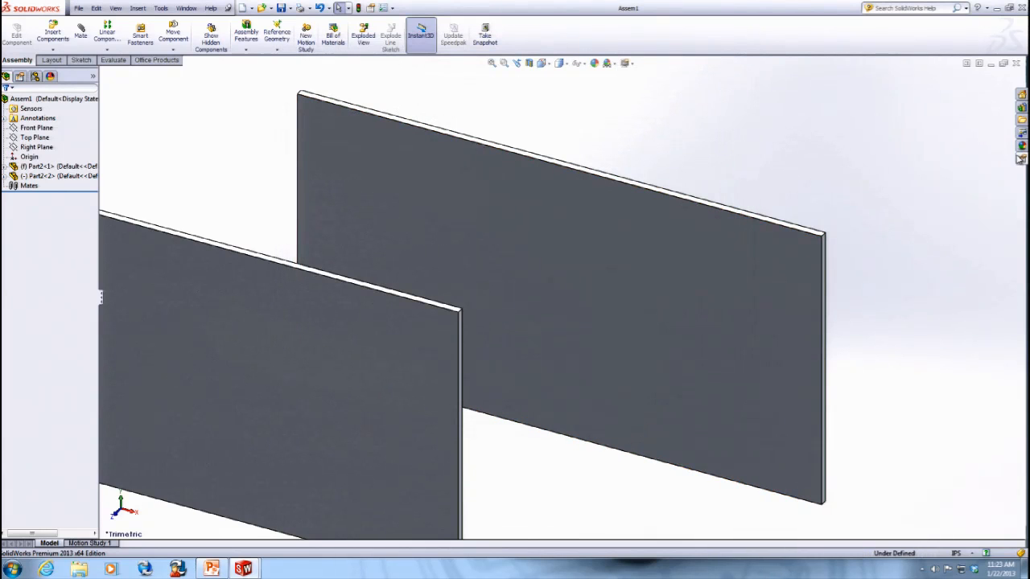
- Launch Property Tab Builder from the Custom Properties pane and open the TestTemplate.prtprp template from the Desktop
left_click(1020, 156)
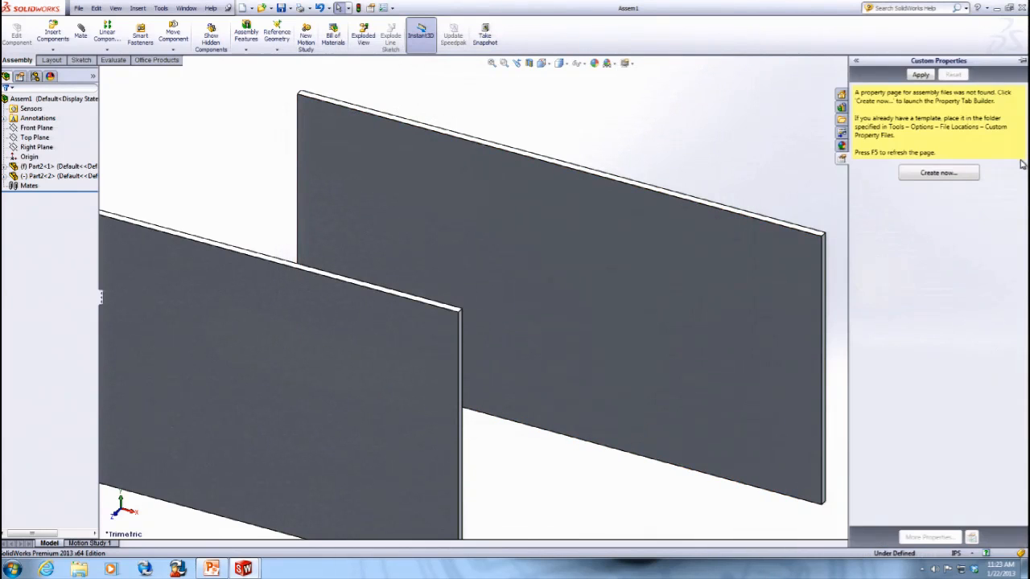
left_click(933, 172)
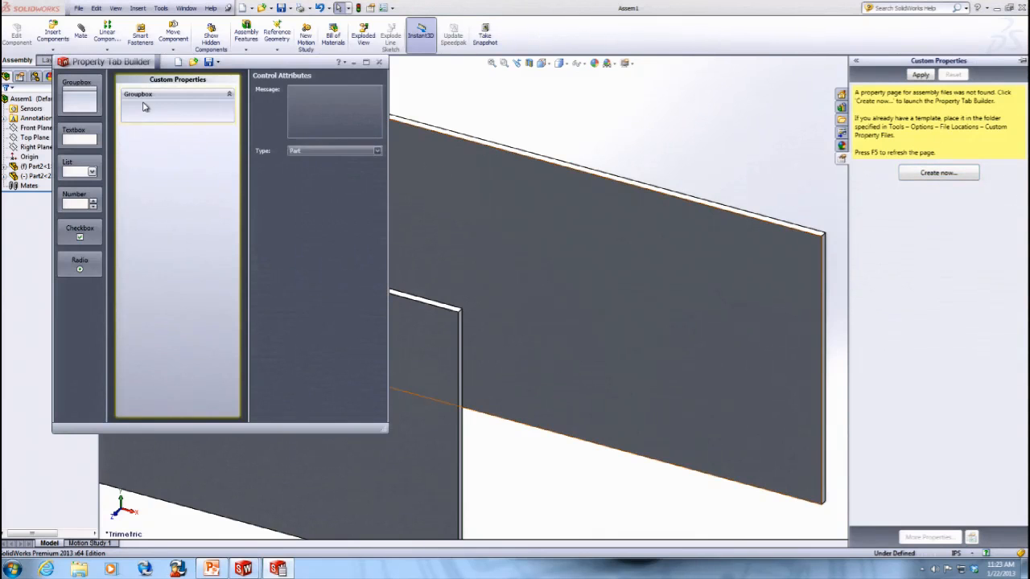
left_click(194, 62)
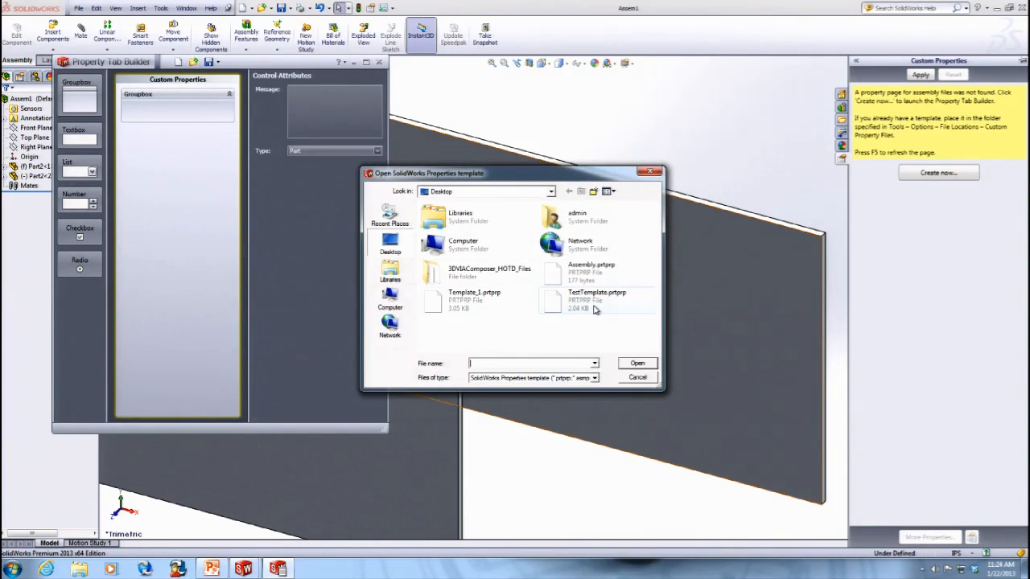
double_click(594, 310)
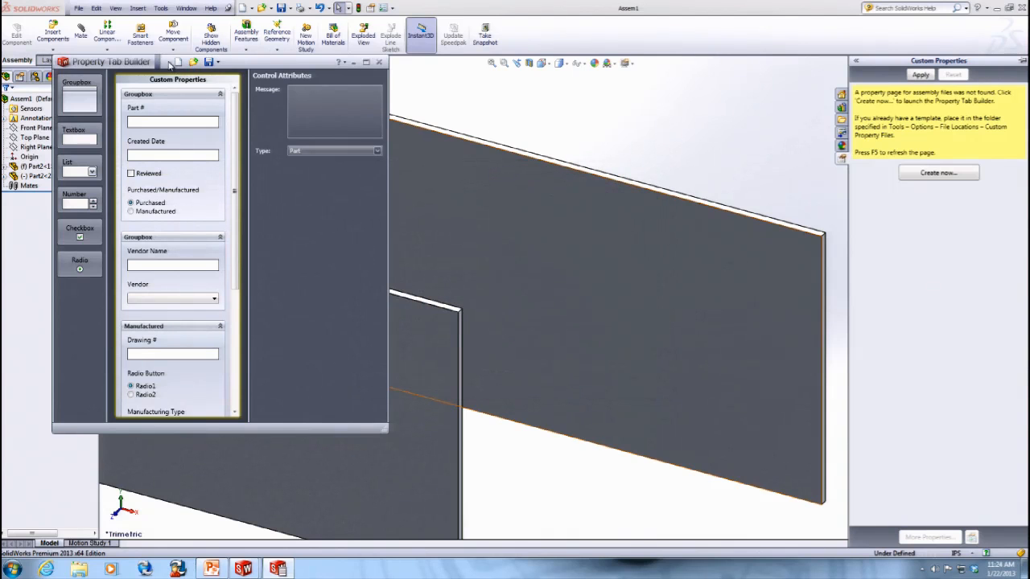
- Save the template as Template_1 on the Desktop, close Property Tab Builder, and apply the Custom Properties pane
left_click(217, 62)
left_click(227, 90)
double_click(521, 363)
type("Template_1")
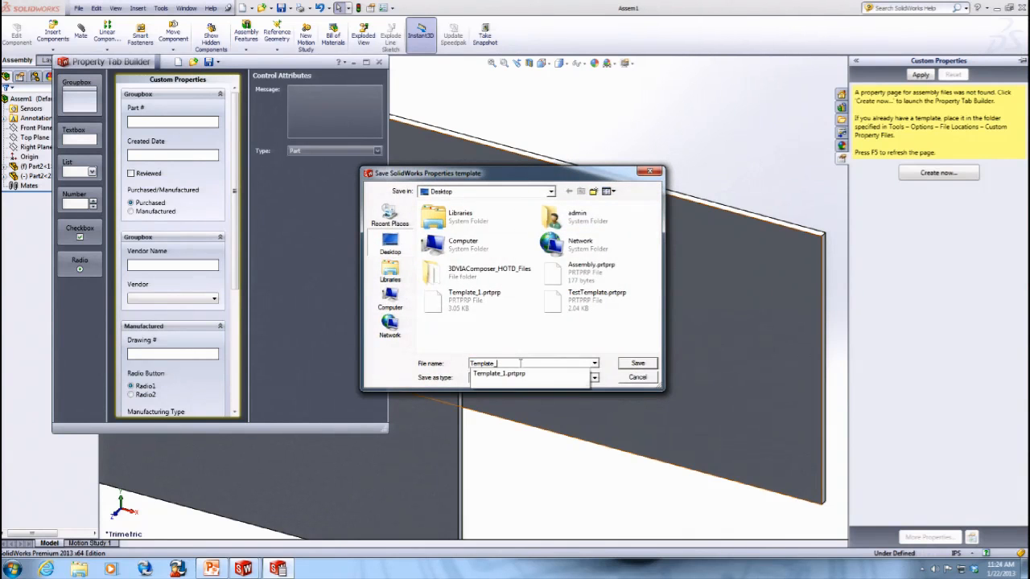
key("Return")
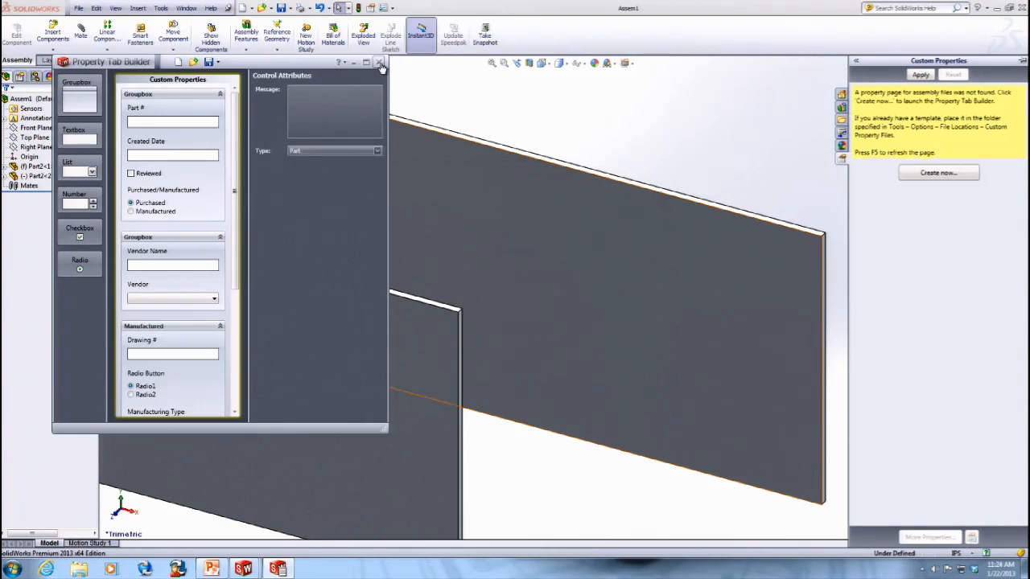
left_click(379, 62)
left_click(922, 74)
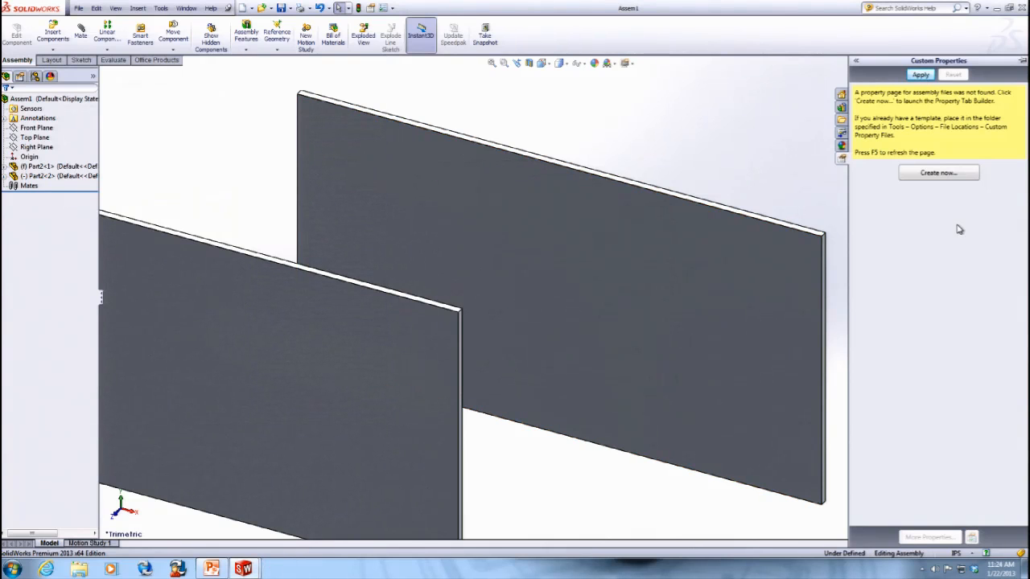
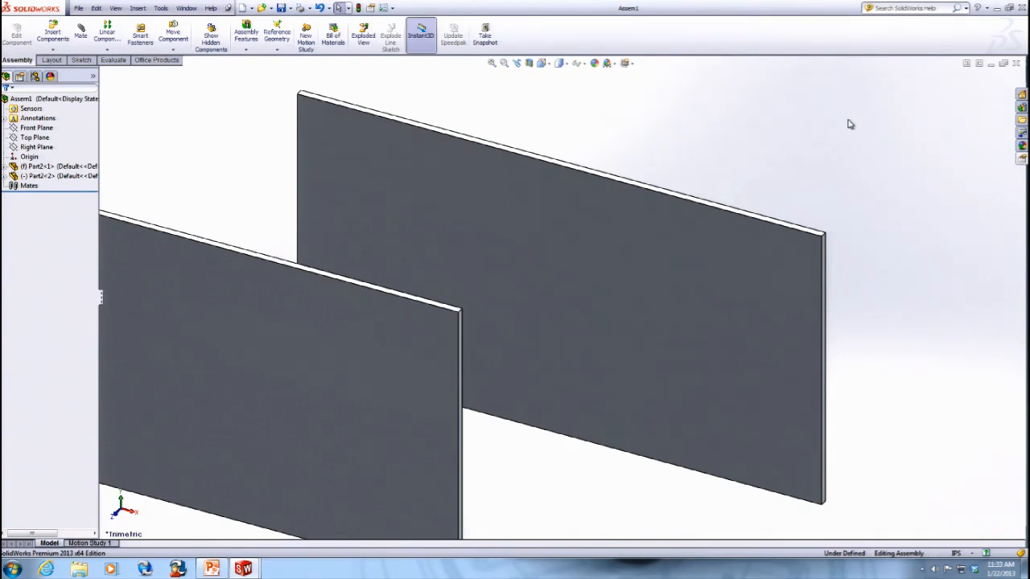
- Switch to the PowerPoint presentation, maximize its window, and scroll through to the final thank-you slide
left_click(997, 7)
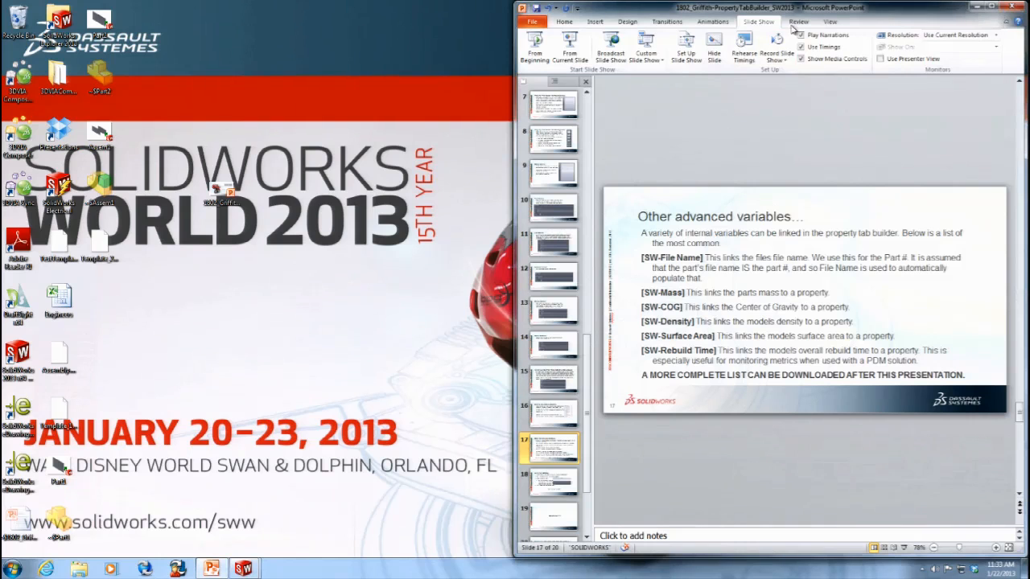
double_click(808, 8)
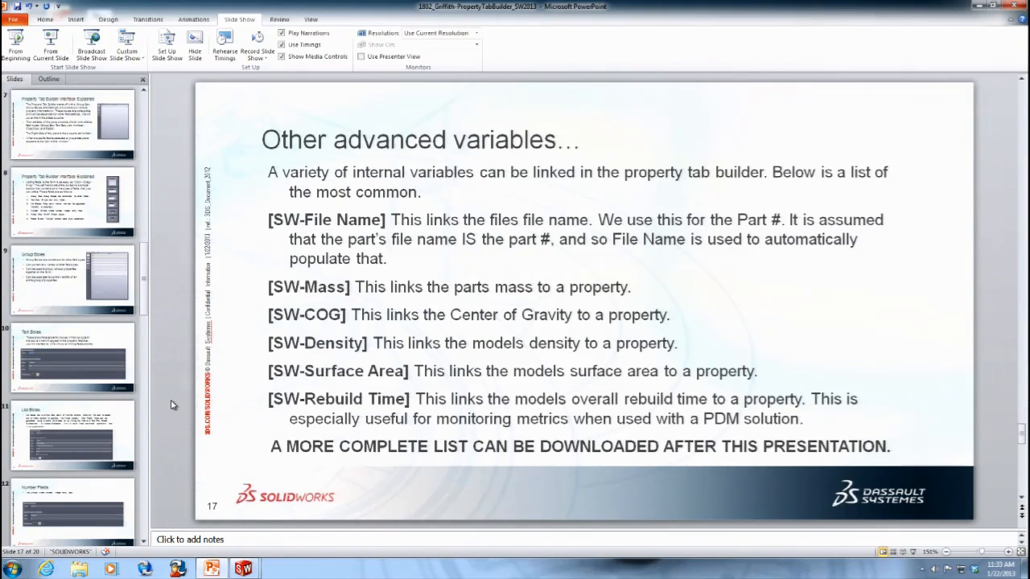
scroll(185, 385, "down", 3)
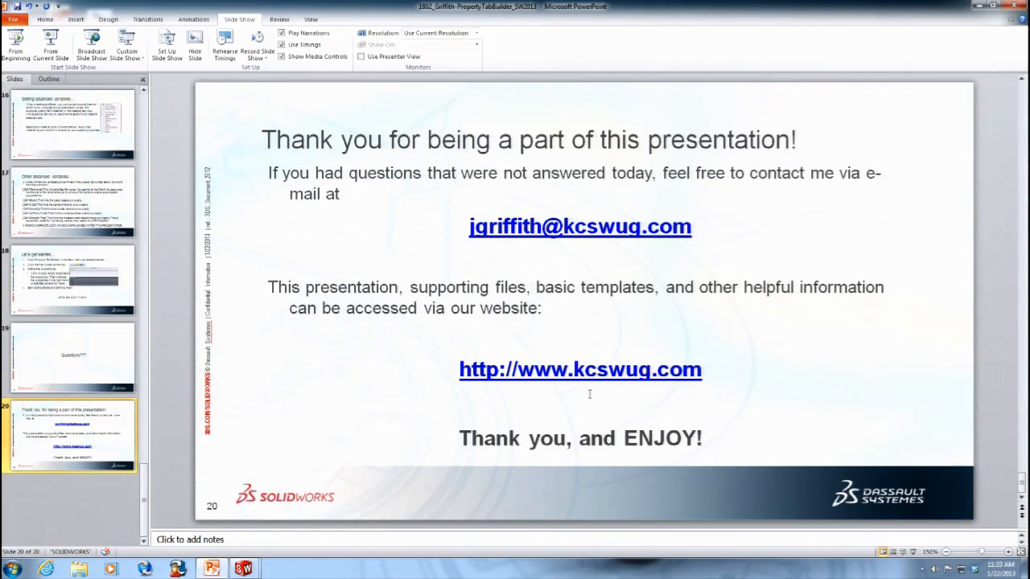